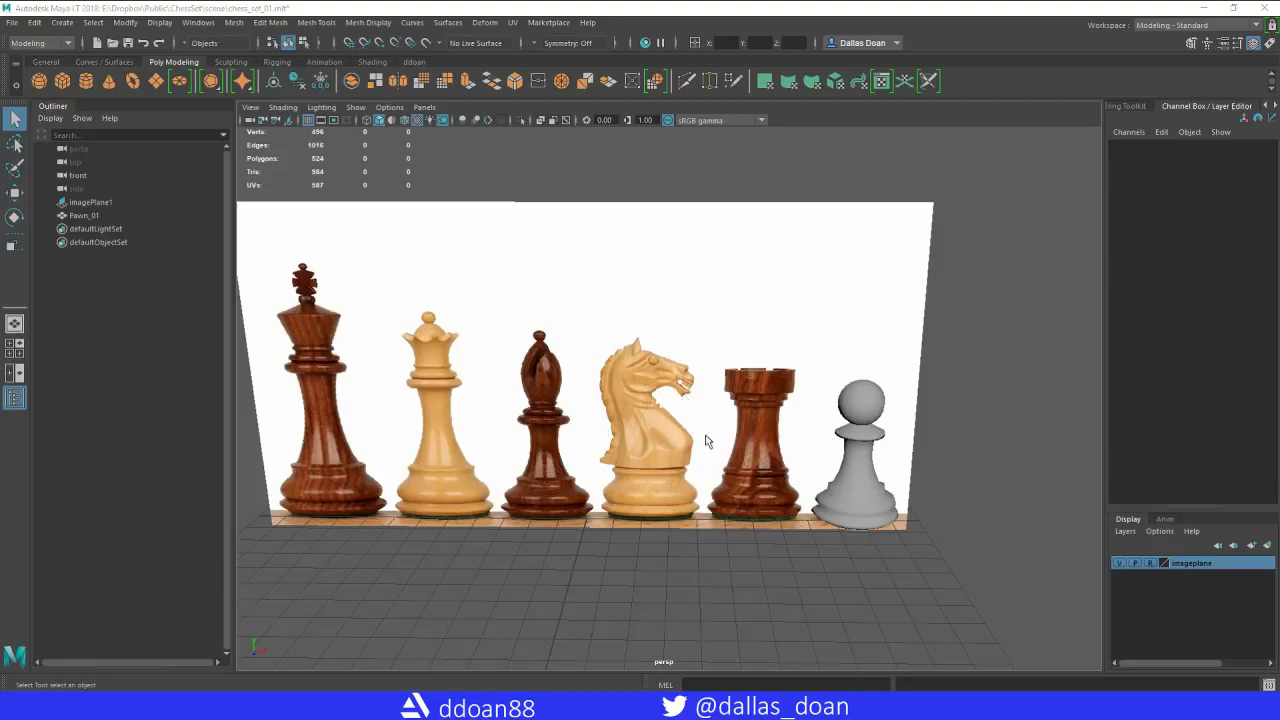
Create a polygon cylinder at the scene origin.
middle_click_drag(709, 441, 620, 423, "alt")
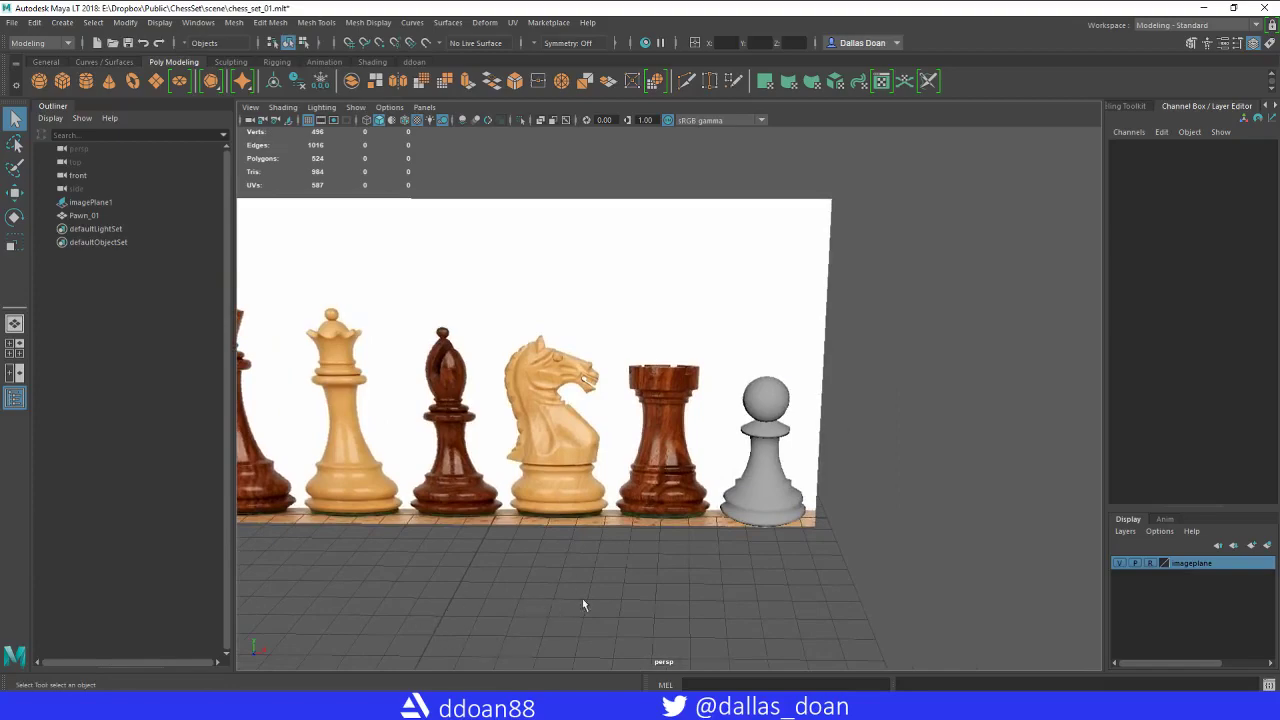
left_click_drag(596, 600, 503, 427, "alt")
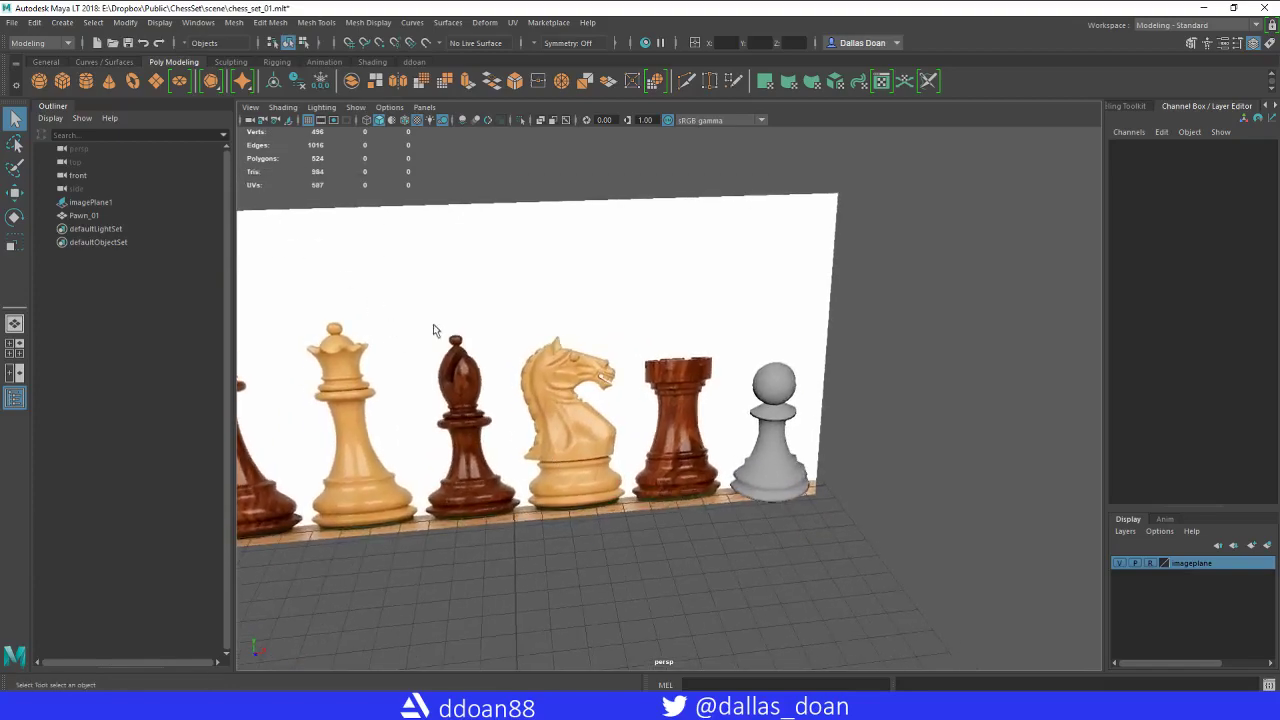
left_click_drag(476, 349, 562, 355, "alt")
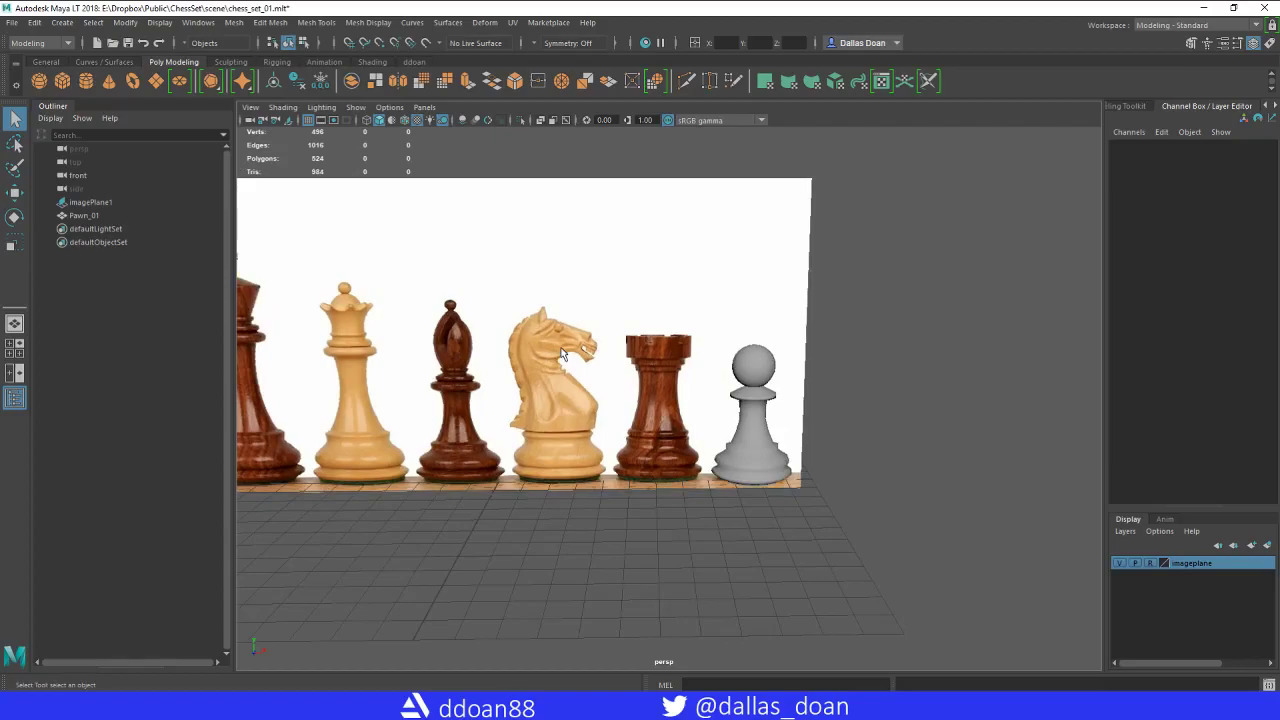
left_click_drag(628, 410, 630, 333, "alt")
left_click_drag(651, 270, 577, 385, "alt")
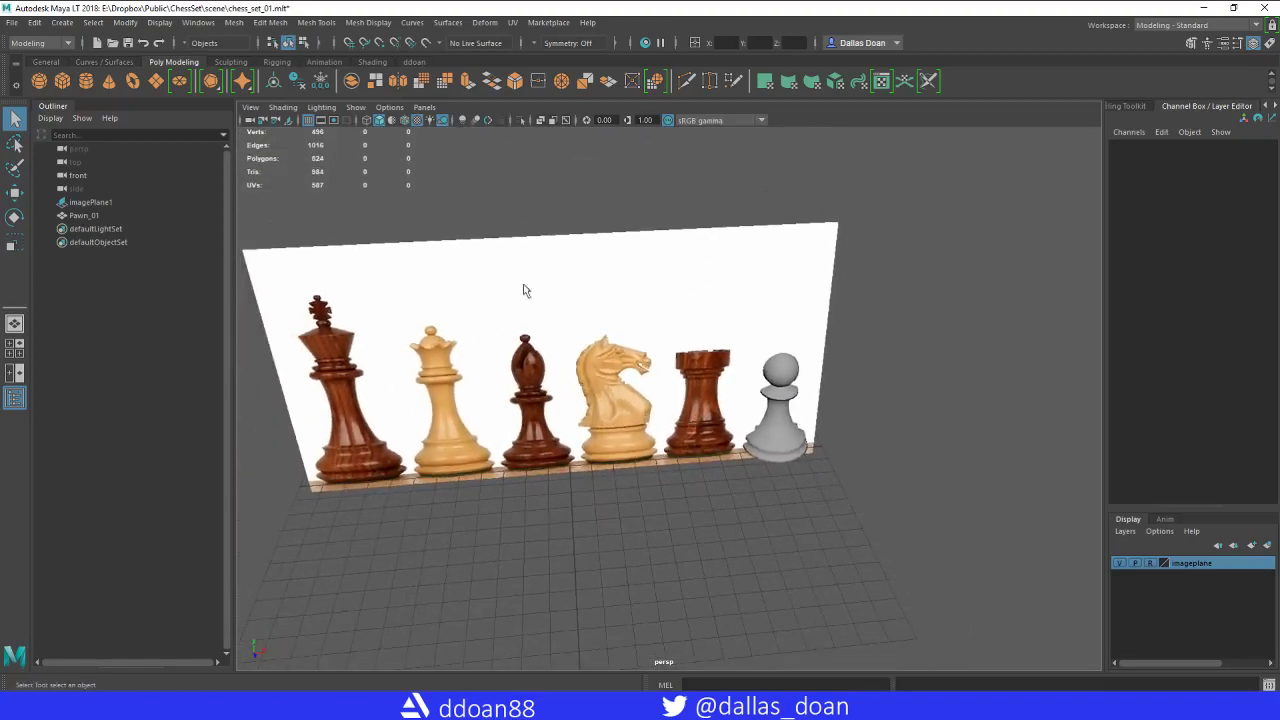
left_click(85, 81)
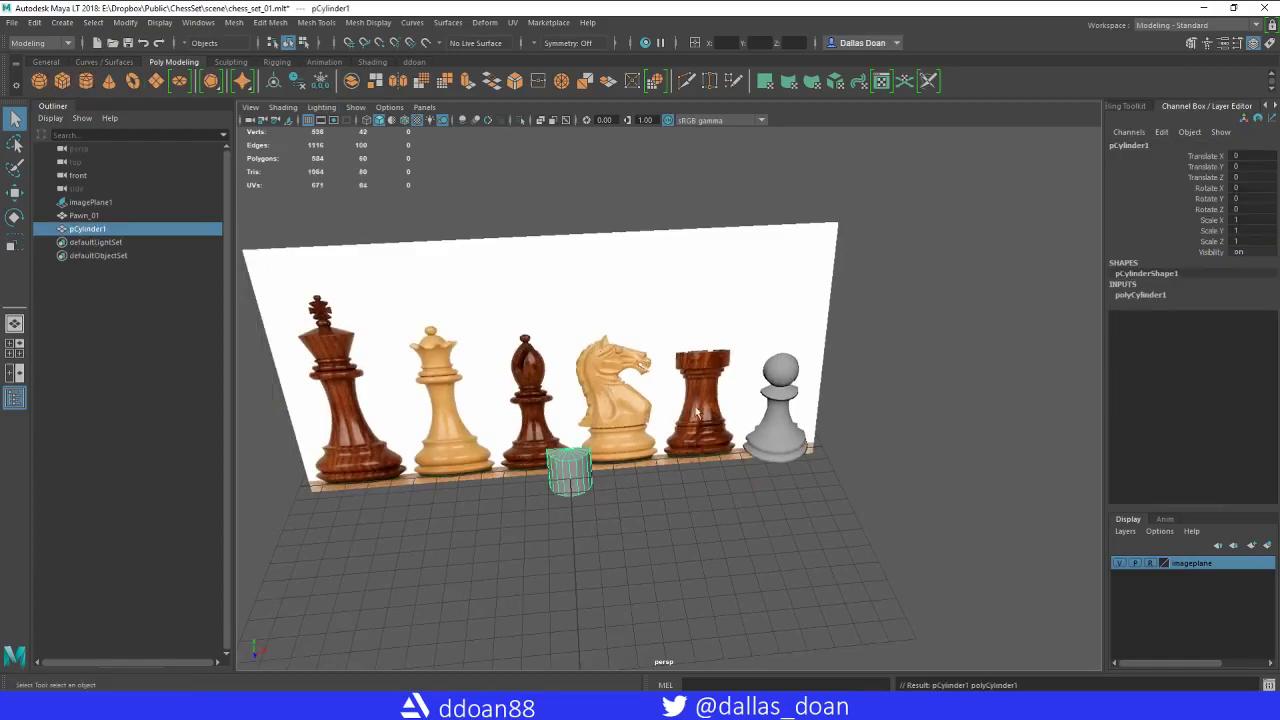
Select the new cylinder with the Move tool active and hide the imageplane layer.
left_click_drag(610, 440, 864, 402, "alt")
key("w")
left_click(898, 328)
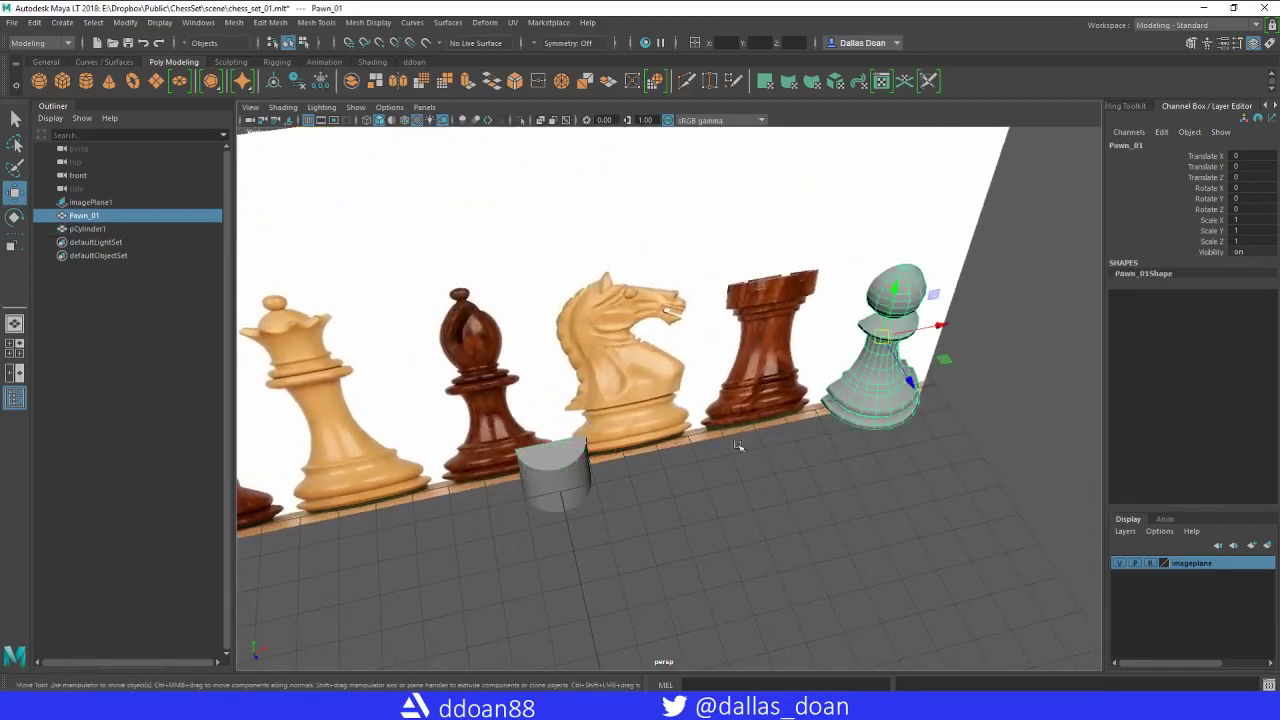
left_click(553, 486)
right_click_drag(636, 461, 802, 486, "alt")
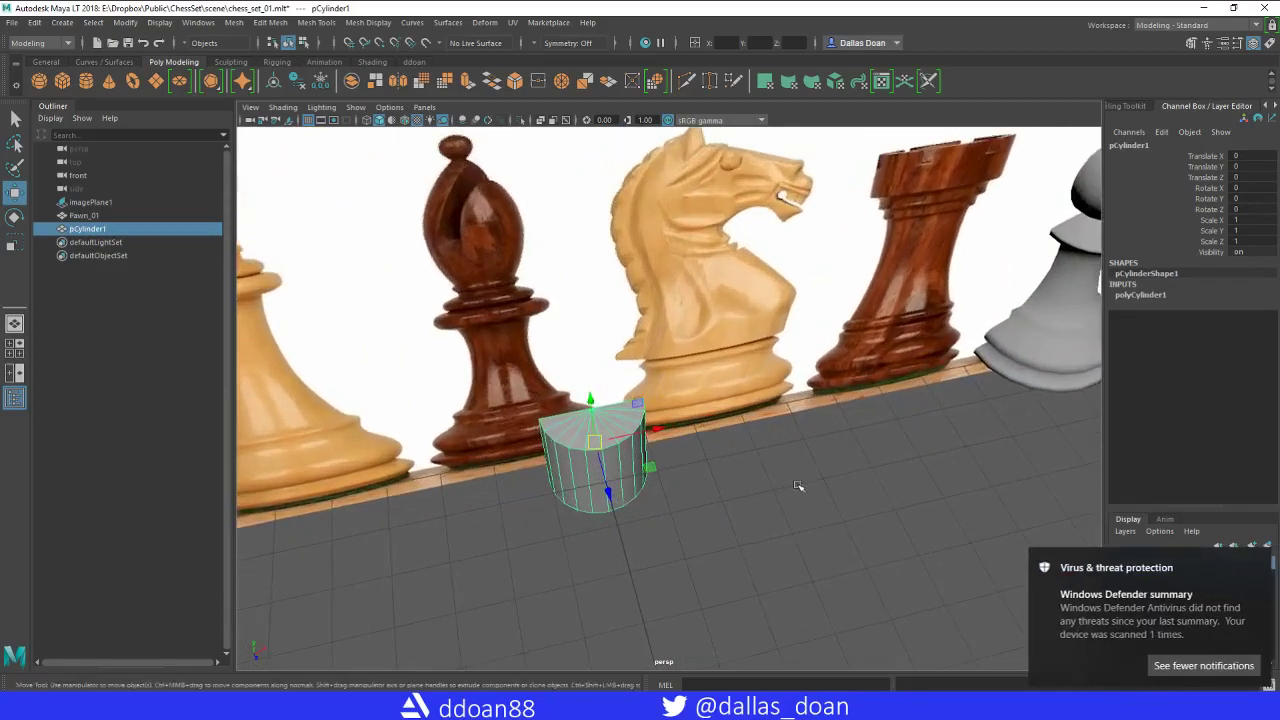
left_click_drag(802, 486, 847, 471, "alt")
left_click(1262, 561)
mouse_move(757, 498)
middle_mouse_down("alt")
mouse_move(791, 506)
mouse_move(755, 510)
middle_mouse_up("alt")
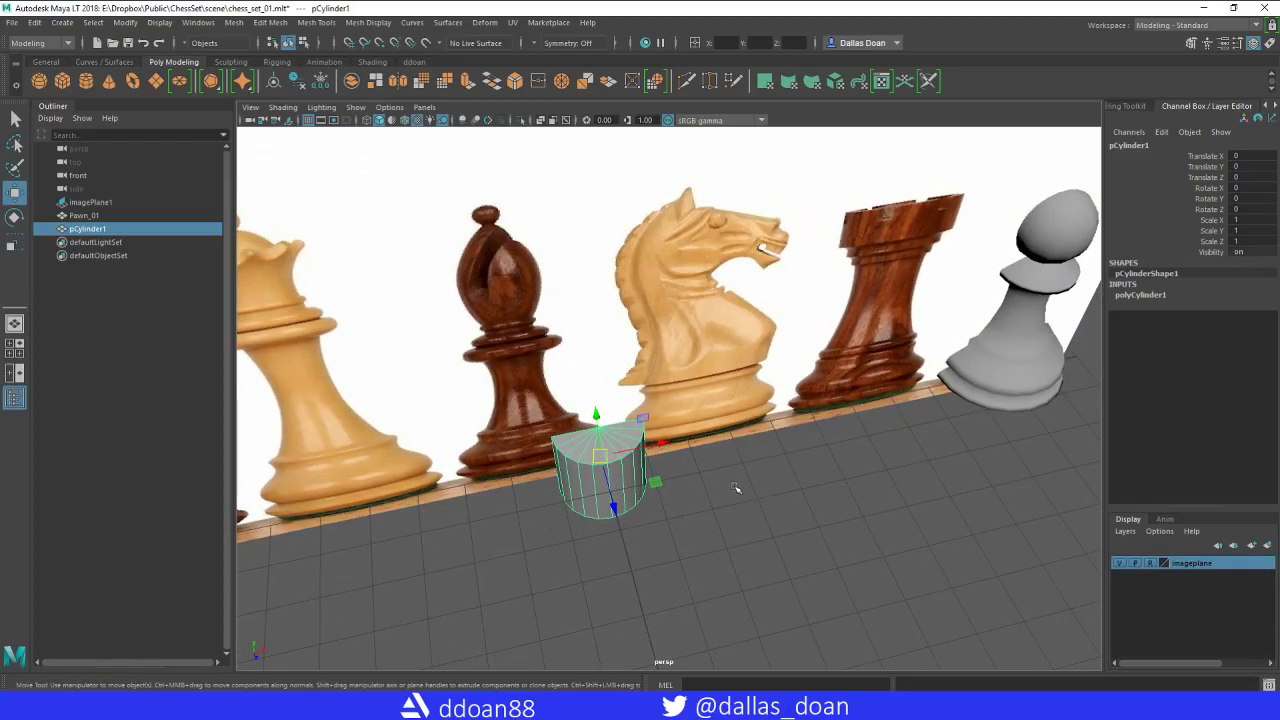
left_click_drag(731, 487, 642, 434, "alt")
middle_click_drag(745, 410, 811, 504, "alt")
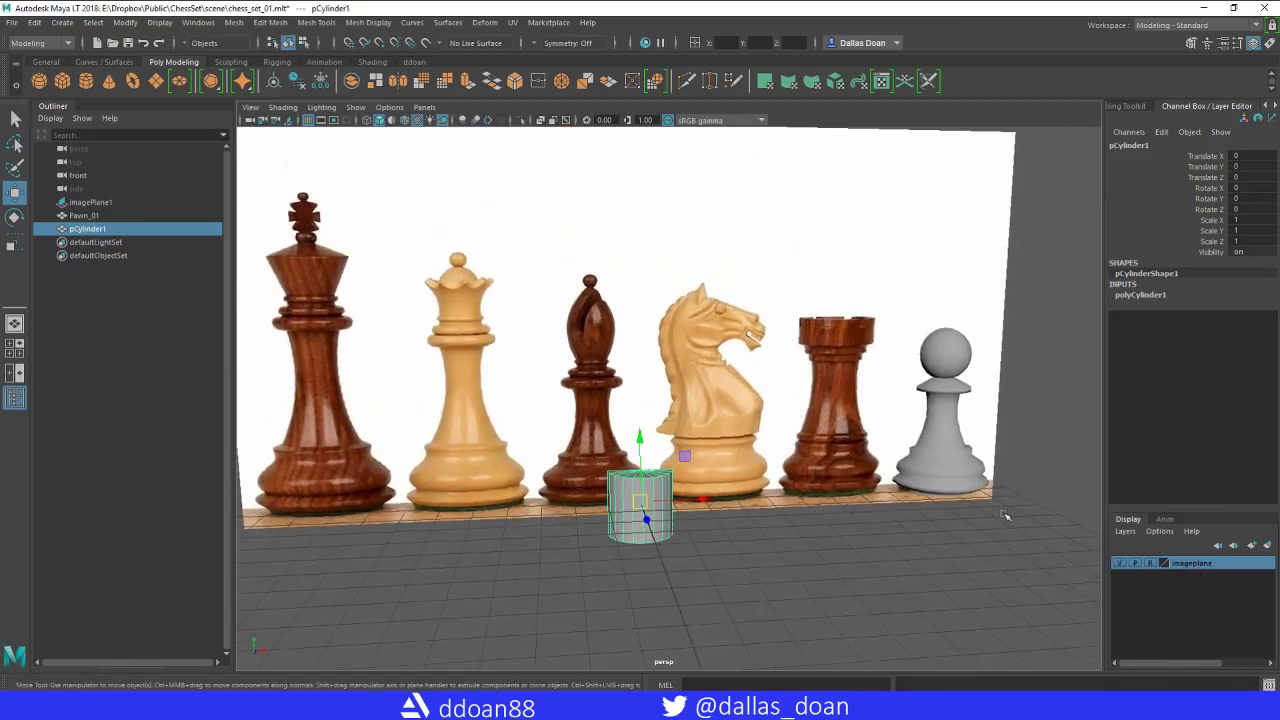
middle_click_drag(930, 487, 962, 532, "alt")
left_click(1122, 565)
Increase the cylinder's cap subdivisions so that each cap gains one inner ring of edges.
middle_click_drag(832, 502, 831, 443, "alt")
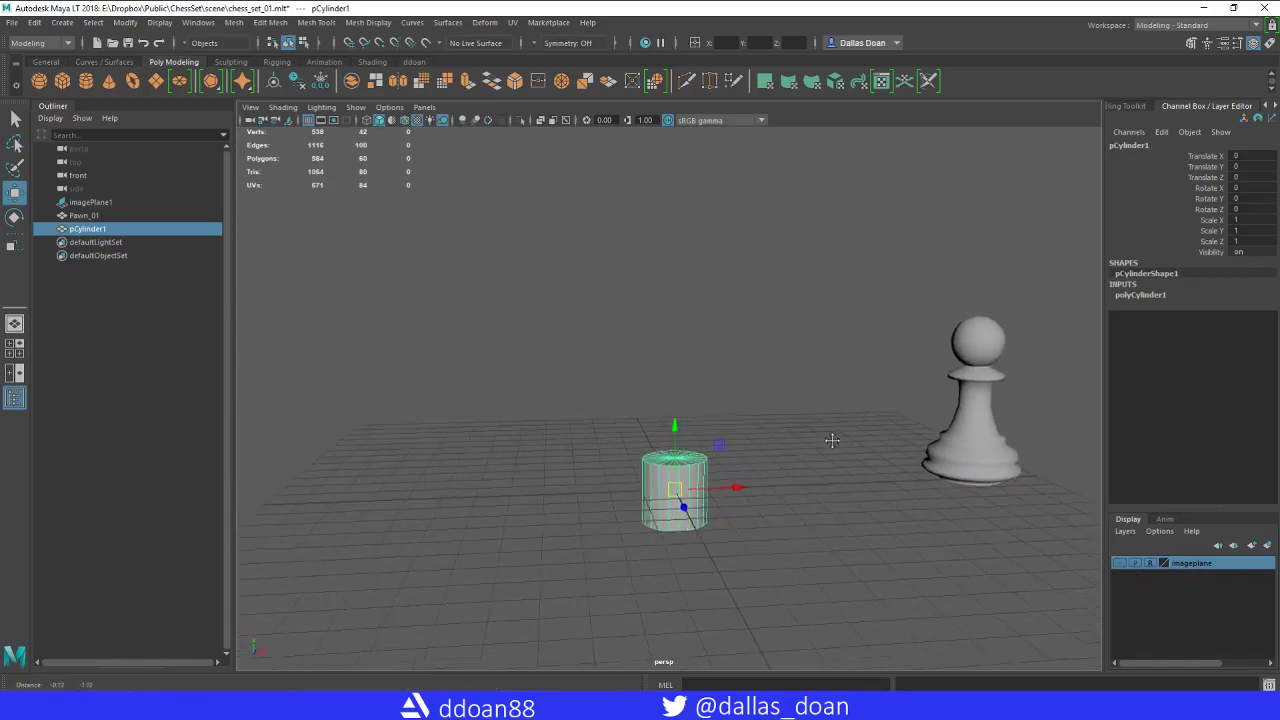
left_click_drag(831, 443, 846, 488, "alt")
middle_click_drag(846, 488, 836, 360, "alt")
right_click_drag(815, 462, 889, 497, "alt")
scroll(836, 432, "up", 3)
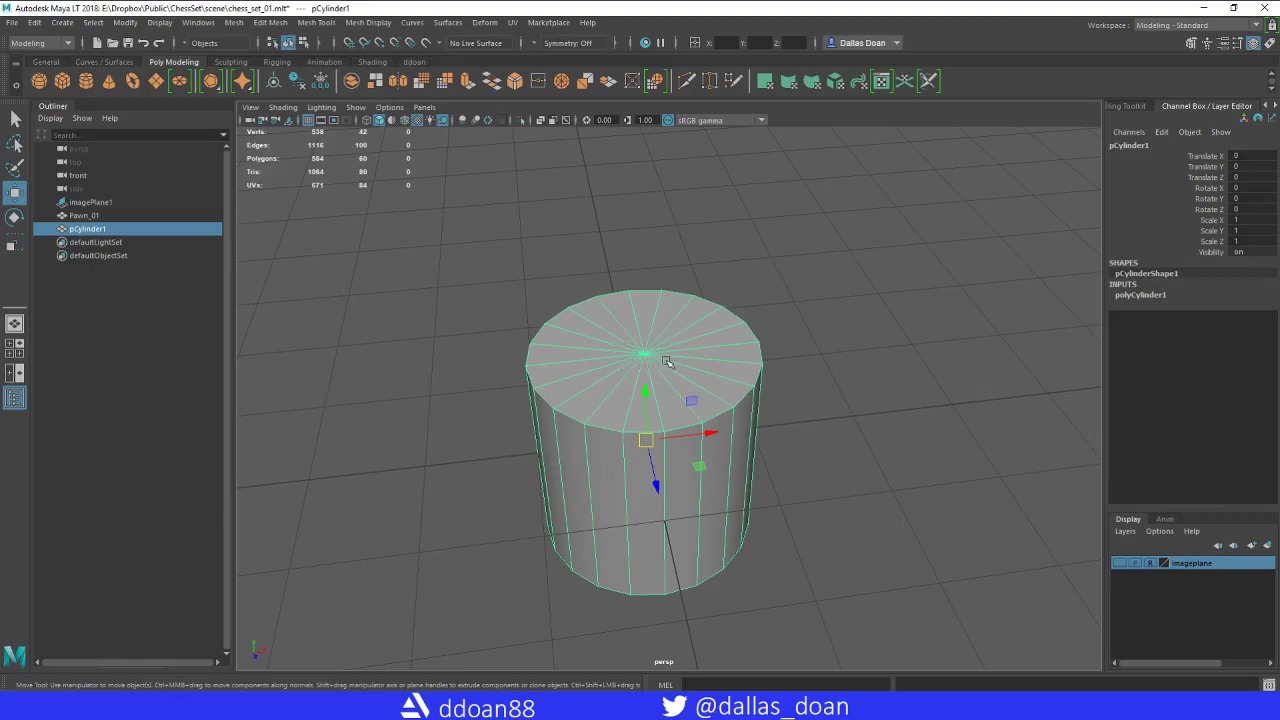
left_click(1141, 295)
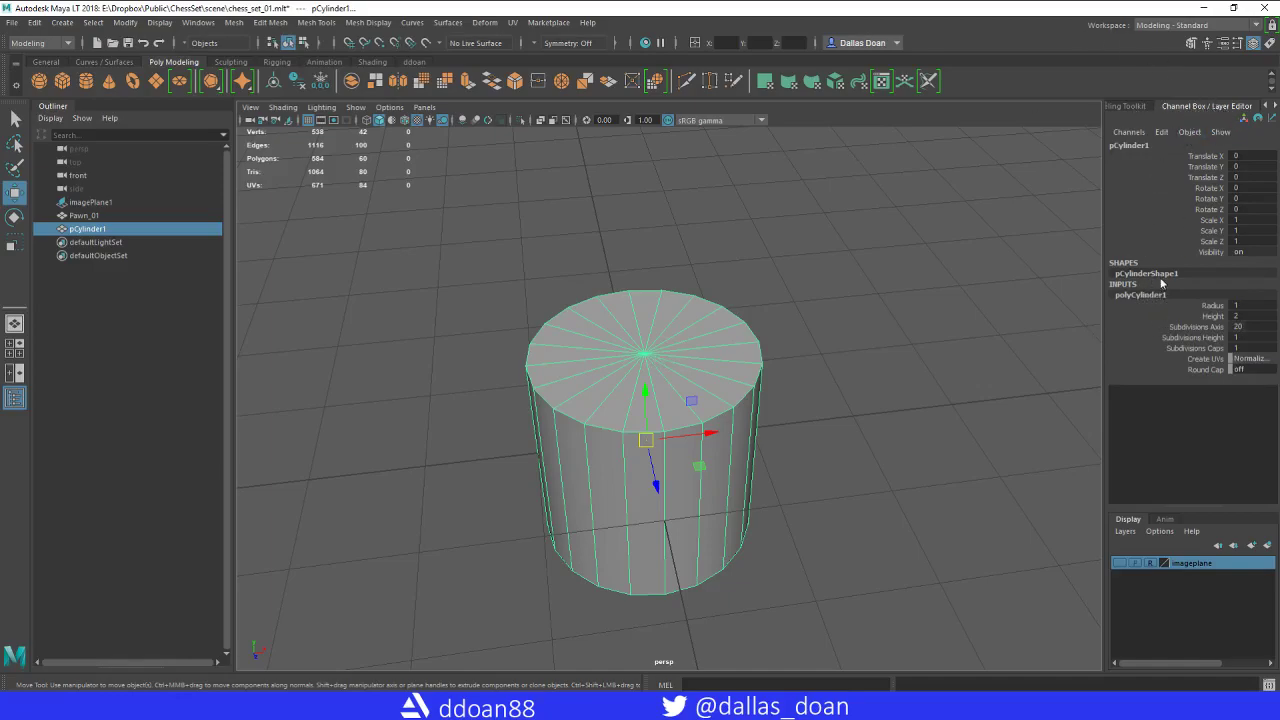
double_click(1238, 349)
left_click(688, 262)
middle_click_drag(767, 463, 786, 446, "alt")
right_click_drag(786, 446, 801, 463, "alt")
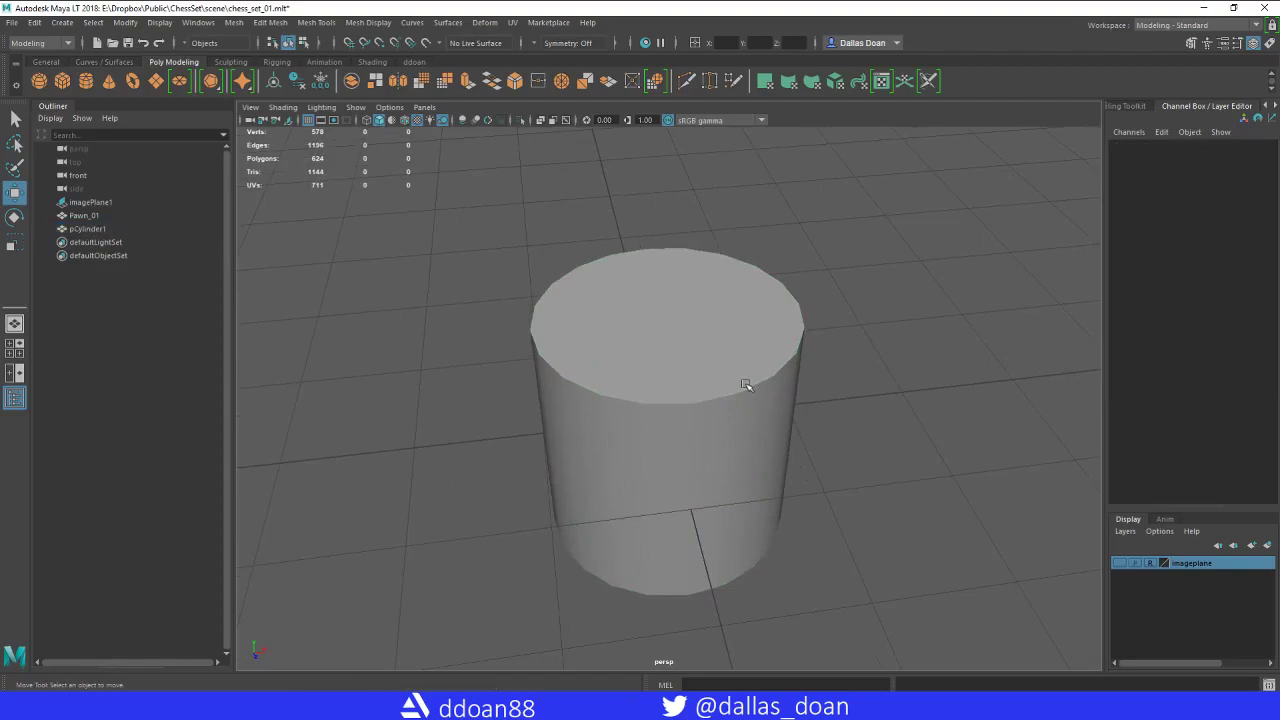
Delete the inner edge ring on the cylinder's bottom cap.
left_click(746, 384)
left_click_drag(812, 316, 820, 357, "alt")
right_click_drag(820, 357, 868, 390, "alt")
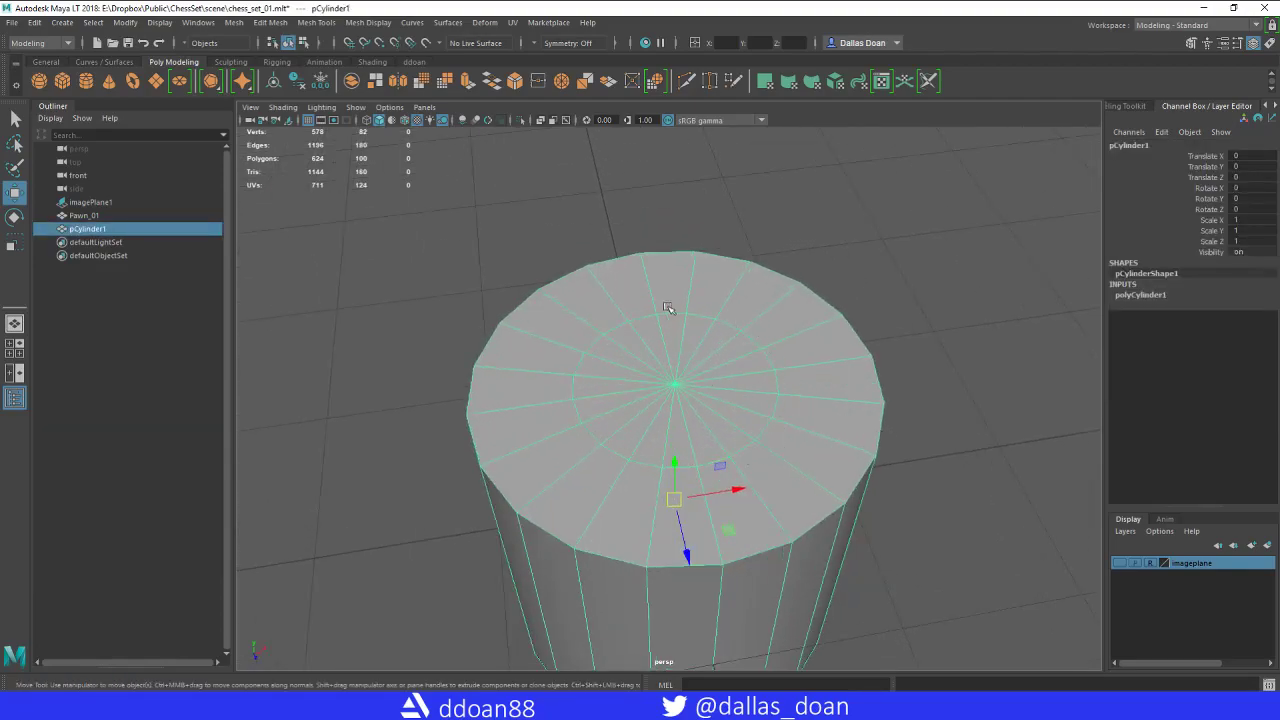
left_click_drag(852, 372, 813, 434, "alt")
right_click_drag(814, 435, 830, 446, "alt")
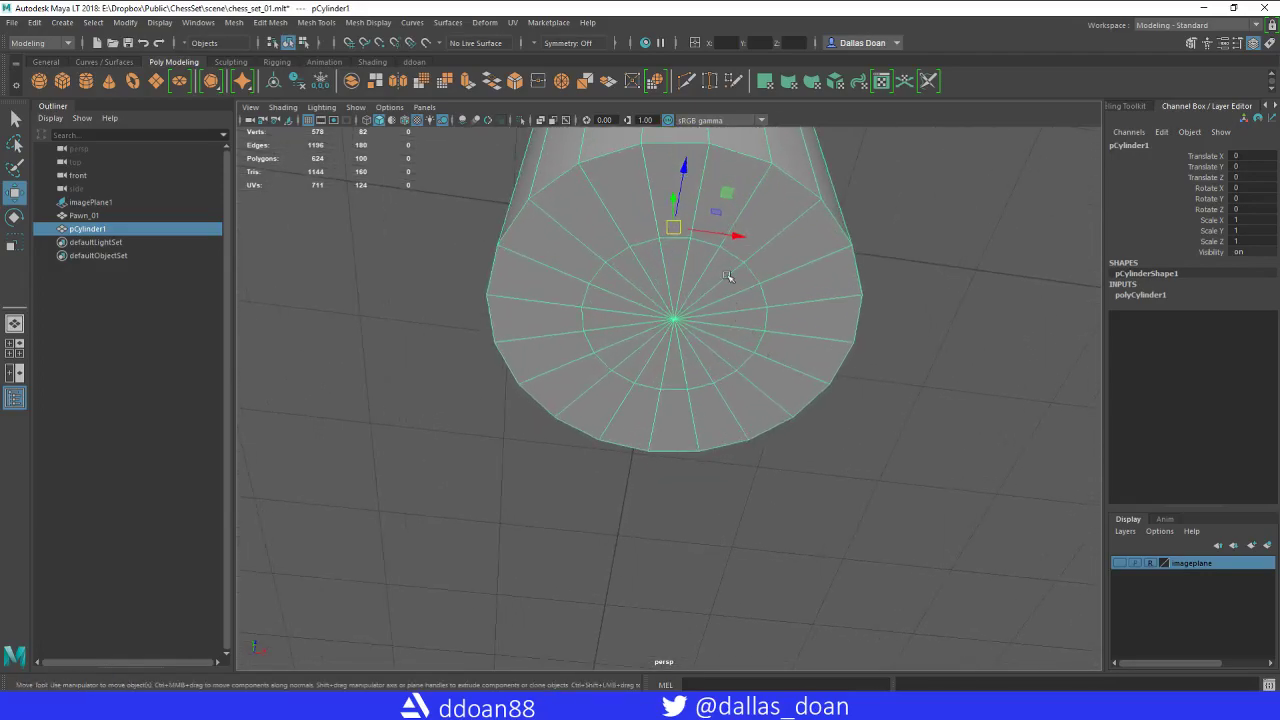
right_click_drag(727, 274, 726, 245)
double_click(727, 258)
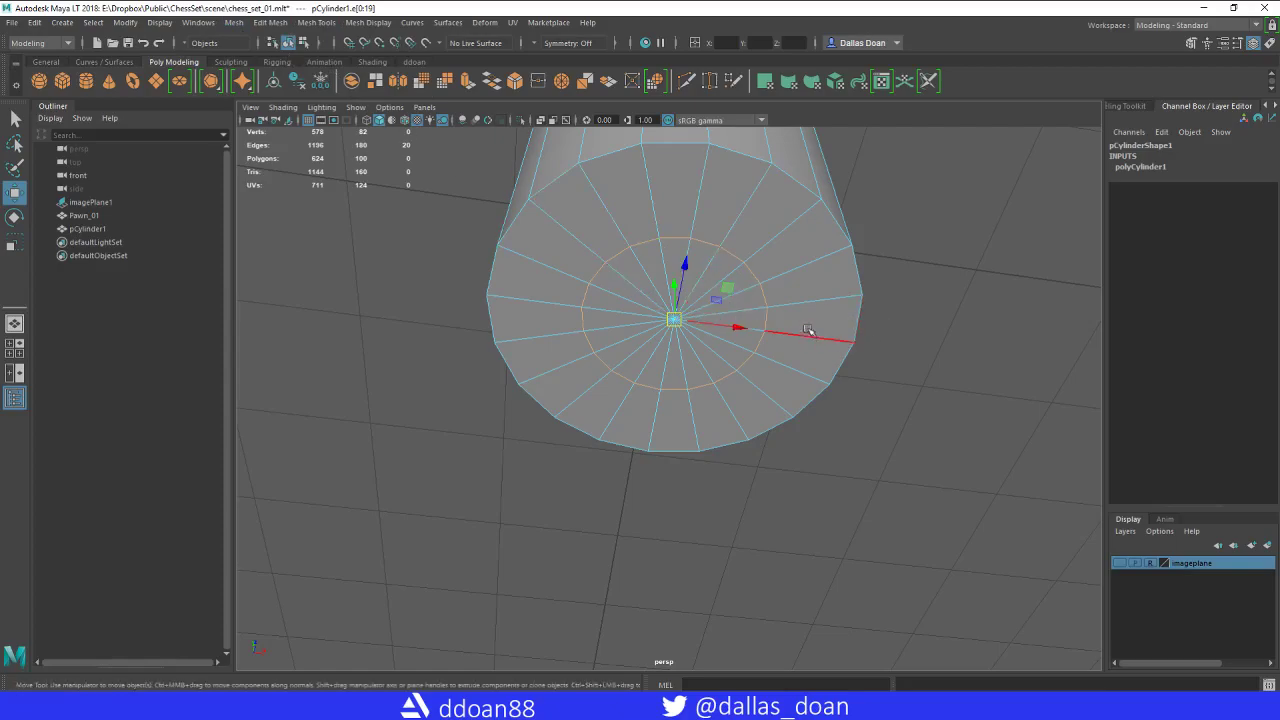
left_click(286, 23)
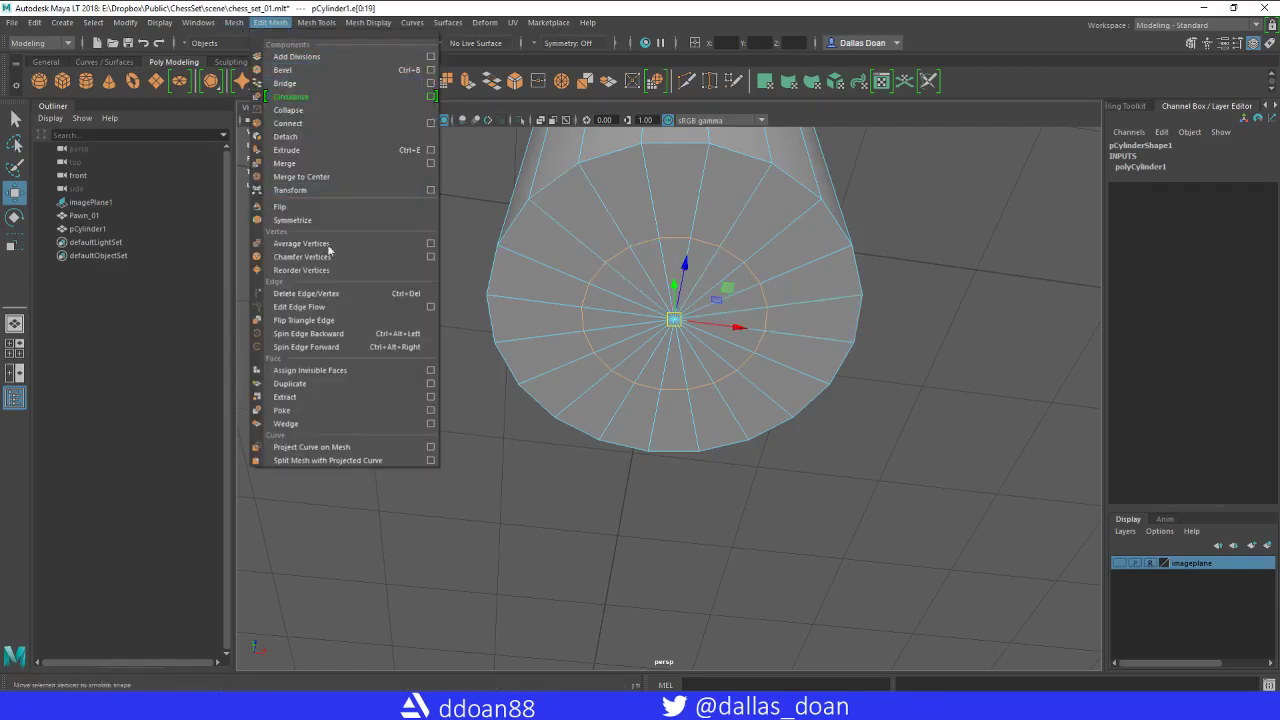
left_click(387, 296)
Select the inner edge ring on the cylinder's top cap and show the imageplane layer again.
right_click_drag(752, 348, 728, 326, "alt")
left_click_drag(728, 326, 718, 412, "alt")
middle_click_drag(718, 412, 711, 357, "alt")
scroll(711, 357, "up", 2)
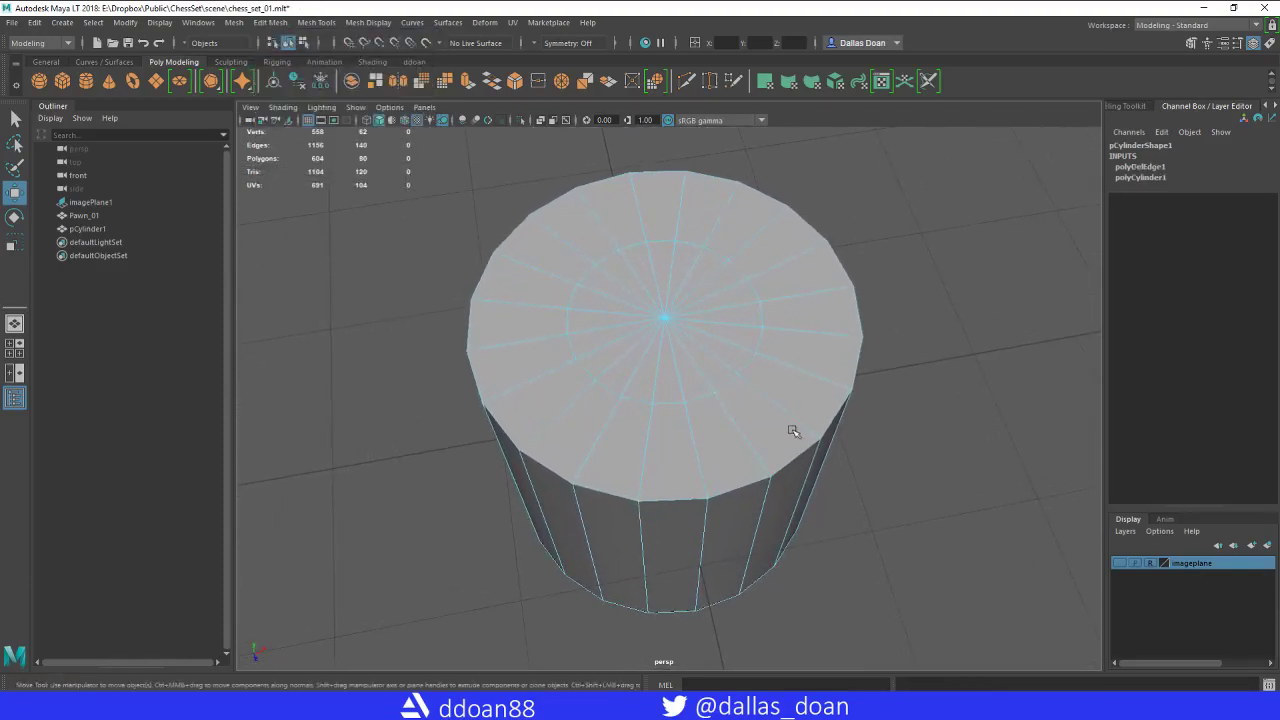
double_click(722, 256)
right_click_drag(788, 304, 834, 297, "alt")
left_click_drag(834, 297, 837, 297, "alt")
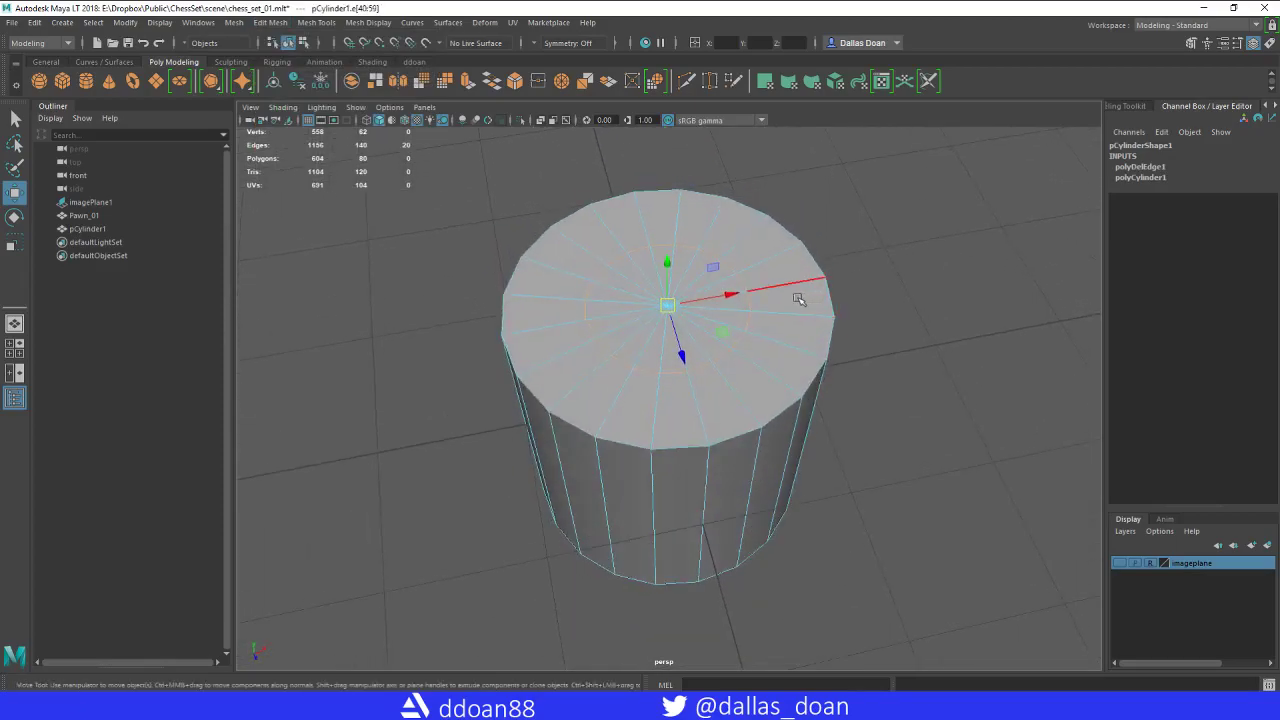
right_click_drag(818, 339, 692, 313, "alt")
left_click(1120, 564)
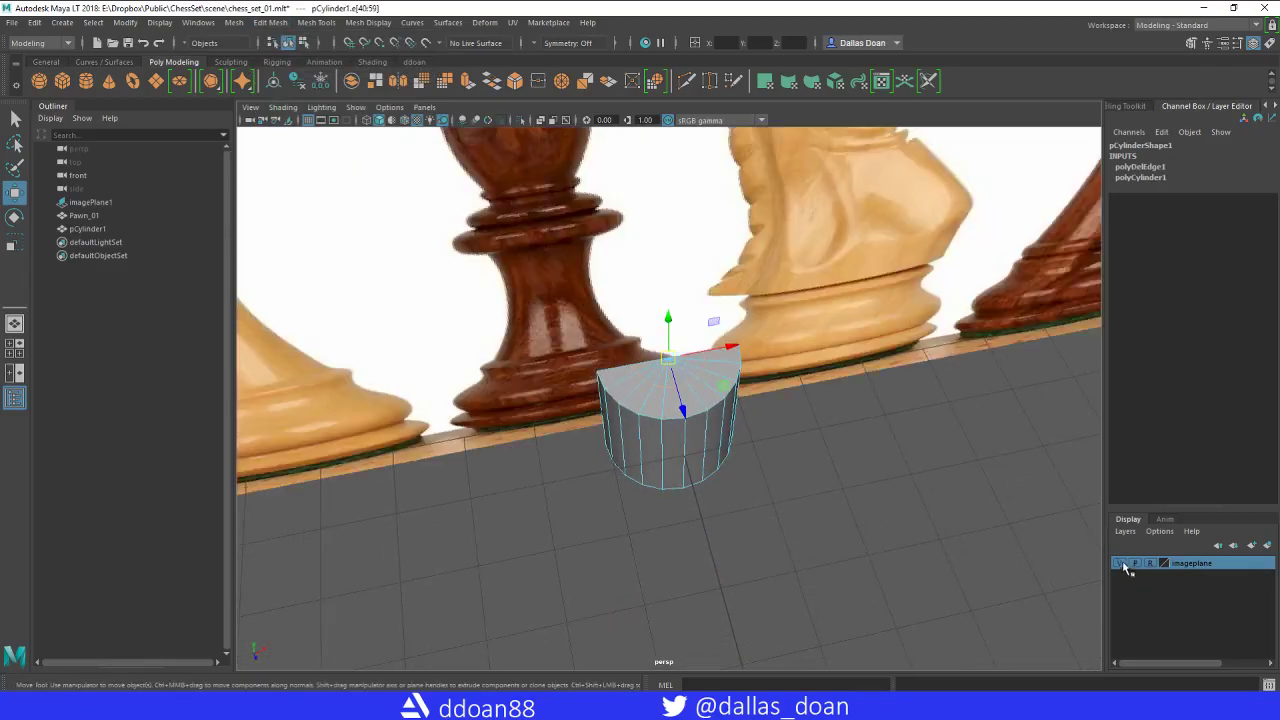
Scale the selected inner ring on the top cap outward, toward the cylinder's rim.
right_click_drag(790, 366, 722, 350, "alt")
middle_click_drag(722, 350, 726, 380, "alt")
left_click_drag(790, 390, 764, 384, "alt")
right_click_drag(735, 417, 840, 440, "alt")
left_click_drag(840, 440, 883, 431, "alt")
right_click_drag(808, 425, 840, 431, "alt")
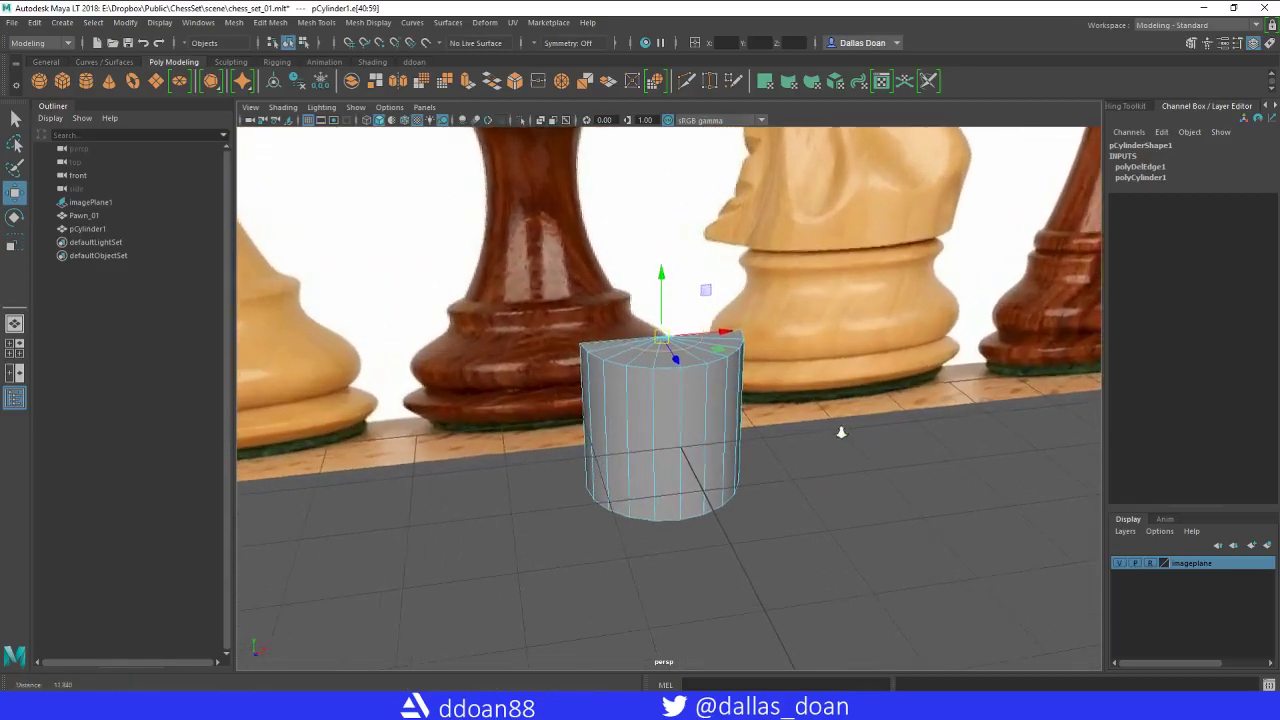
left_click_drag(840, 431, 836, 456, "alt")
key("r")
scroll(713, 373, "up", 2)
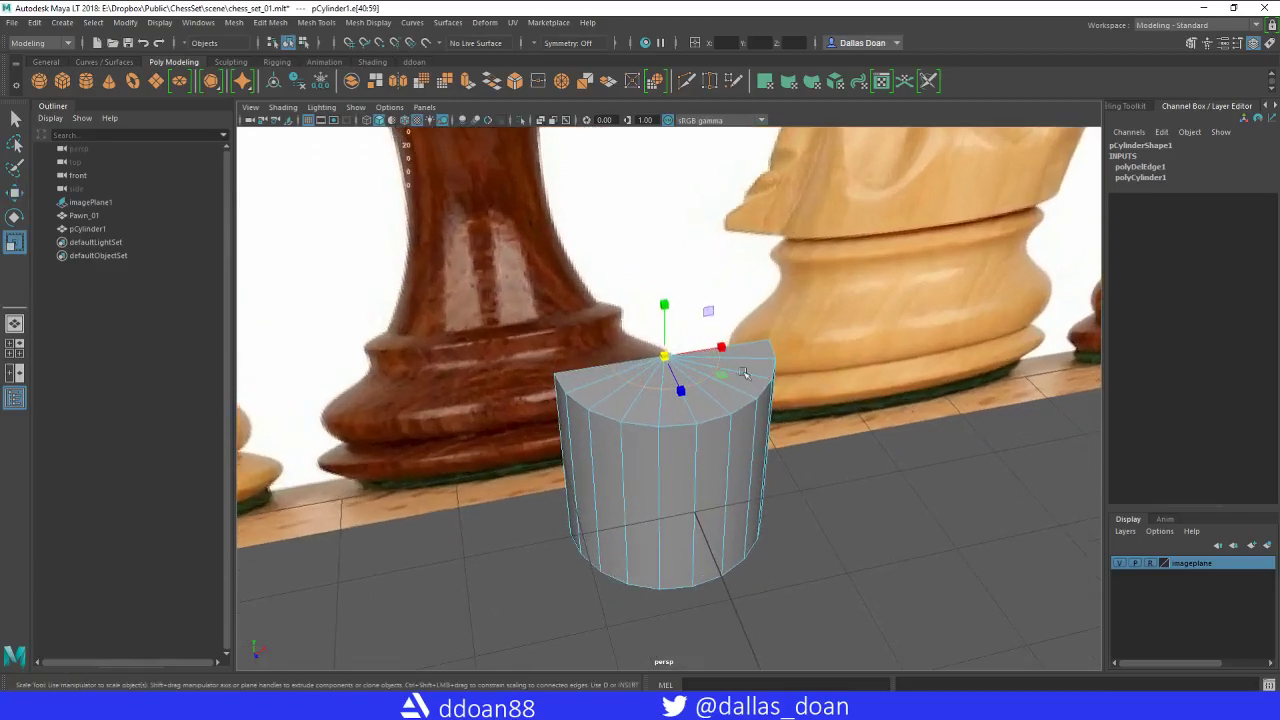
left_click_drag(666, 358, 694, 345)
Move the whole cylinder along X to about 6.13, centring it on the reference rook in the front view.
right_click_drag(694, 345, 660, 422)
left_click_drag(823, 429, 850, 465, "alt")
scroll(850, 465, "down", 3)
key("w")
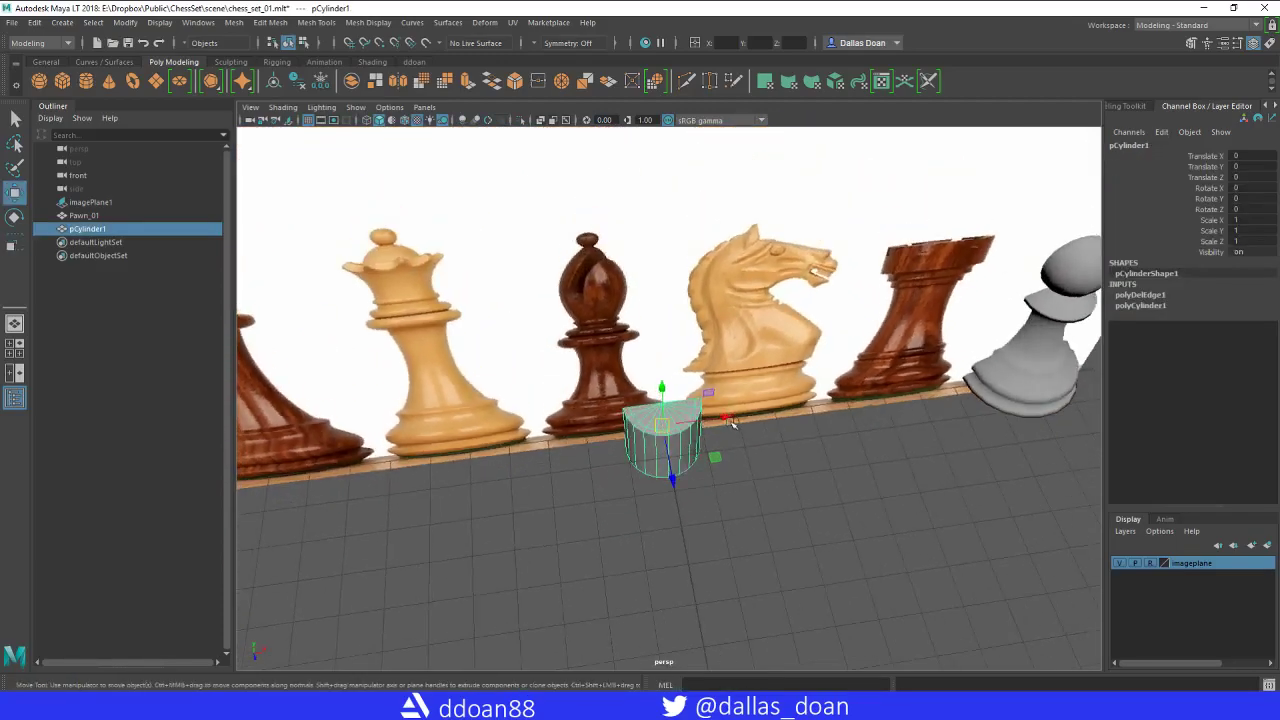
left_click_drag(724, 421, 962, 387)
left_click_drag(850, 388, 746, 375, "alt")
key("space")
key("space")
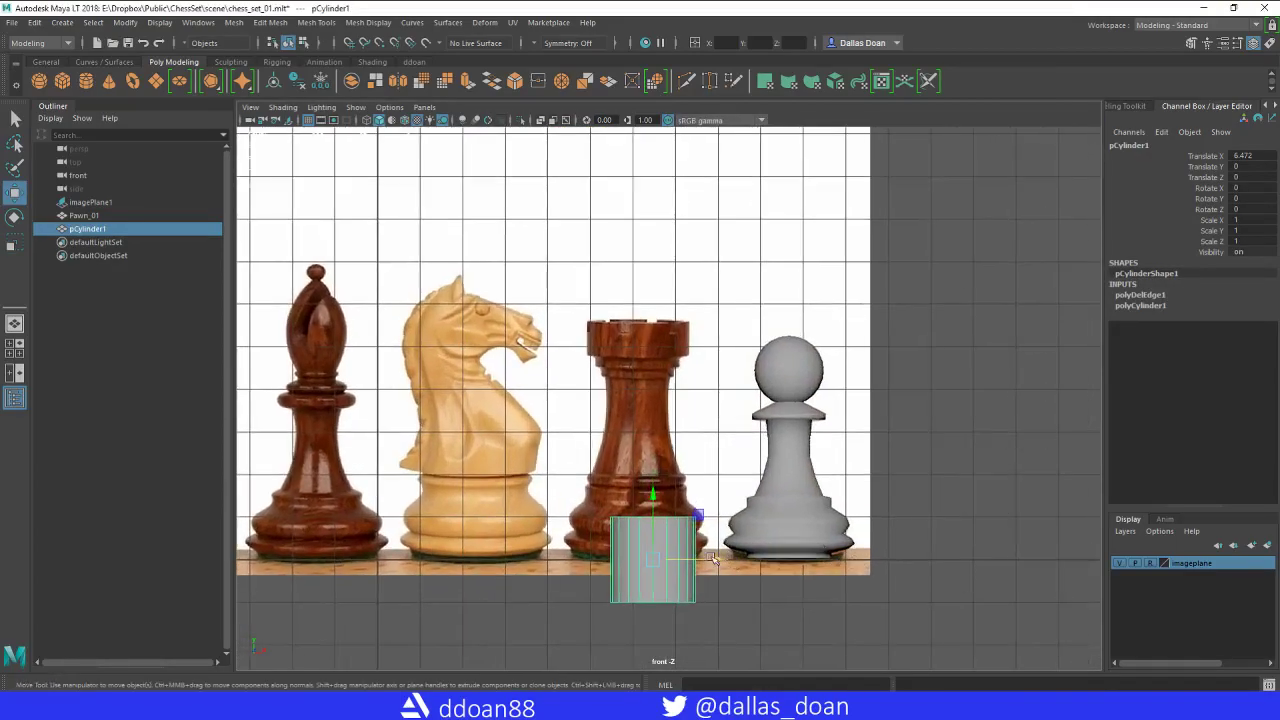
mouse_move(713, 557)
left_mouse_down()
mouse_move(688, 557)
mouse_move(700, 557)
left_mouse_up()
middle_click_drag(616, 532, 614, 457, "alt")
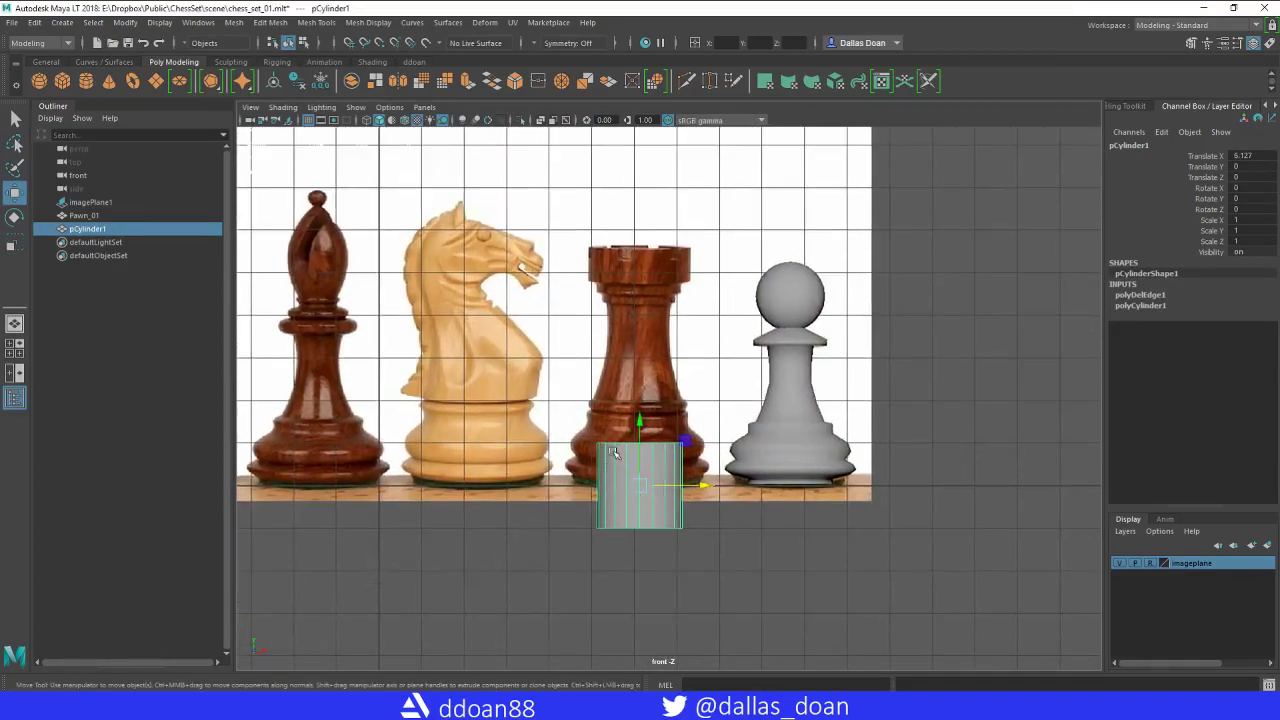
Snap the cylinder's bottom vertices vertically to the level of the pawn's base.
right_click_drag(614, 457, 545, 345)
left_click_drag(493, 487, 735, 580)
left_click_drag(641, 464, 757, 490)
key("v")
middle_click_drag(757, 484, 753, 487)
left_click_drag(515, 403, 731, 460)
left_click_drag(530, 467, 728, 522)
right_click_drag(672, 496, 824, 584, "alt")
middle_click_drag(824, 584, 804, 495, "alt")
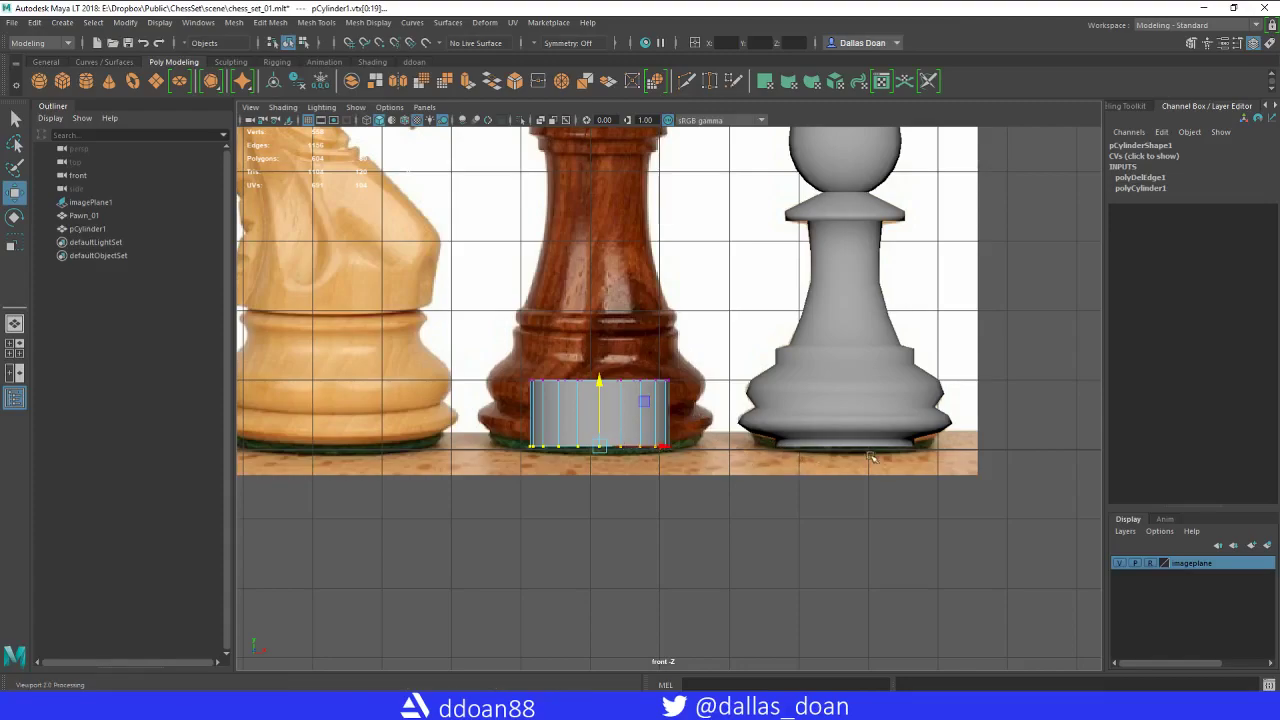
Raise the cylinder's top vertices to the top edge of the reference rook.
left_click_drag(498, 334, 741, 393)
scroll(766, 394, "down", 3)
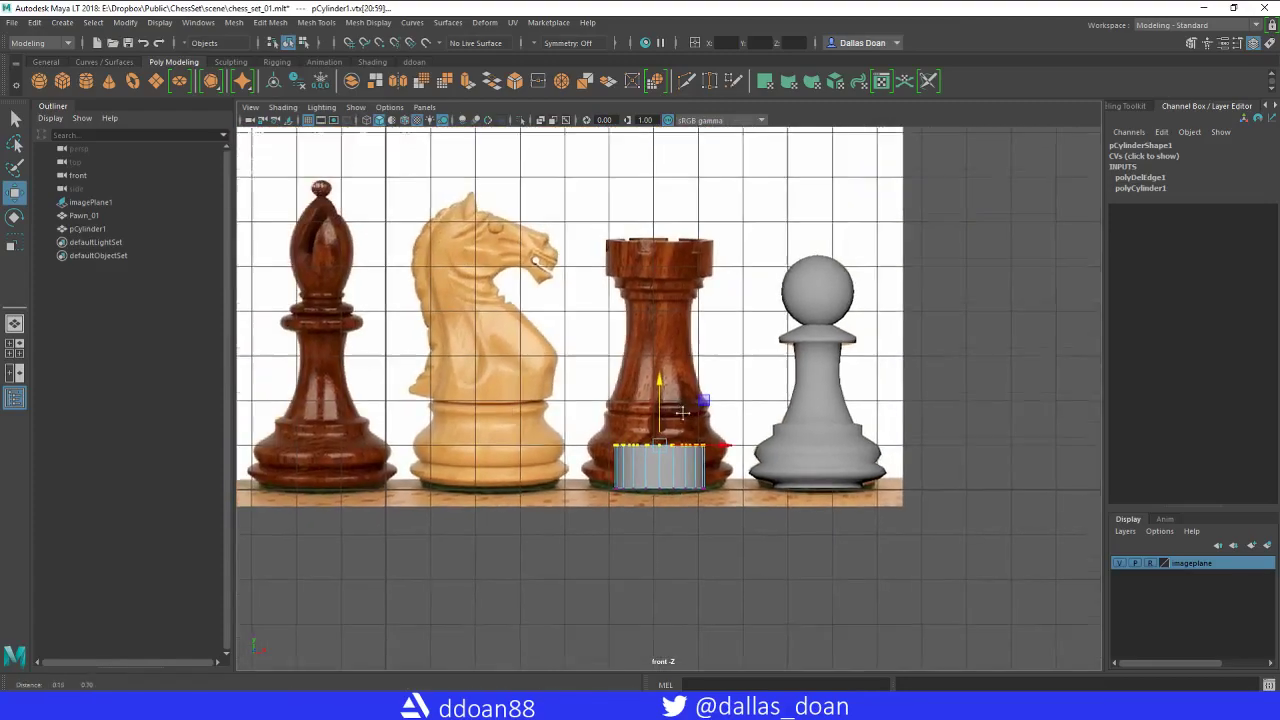
scroll(890, 487, "up", 3)
left_click_drag(659, 419, 633, 123)
middle_click_drag(804, 368, 810, 404, "alt")
Turn on X-Ray shading and use Multi-Cut to insert edge loops around the lower base of the rook cylinder.
left_click(540, 120)
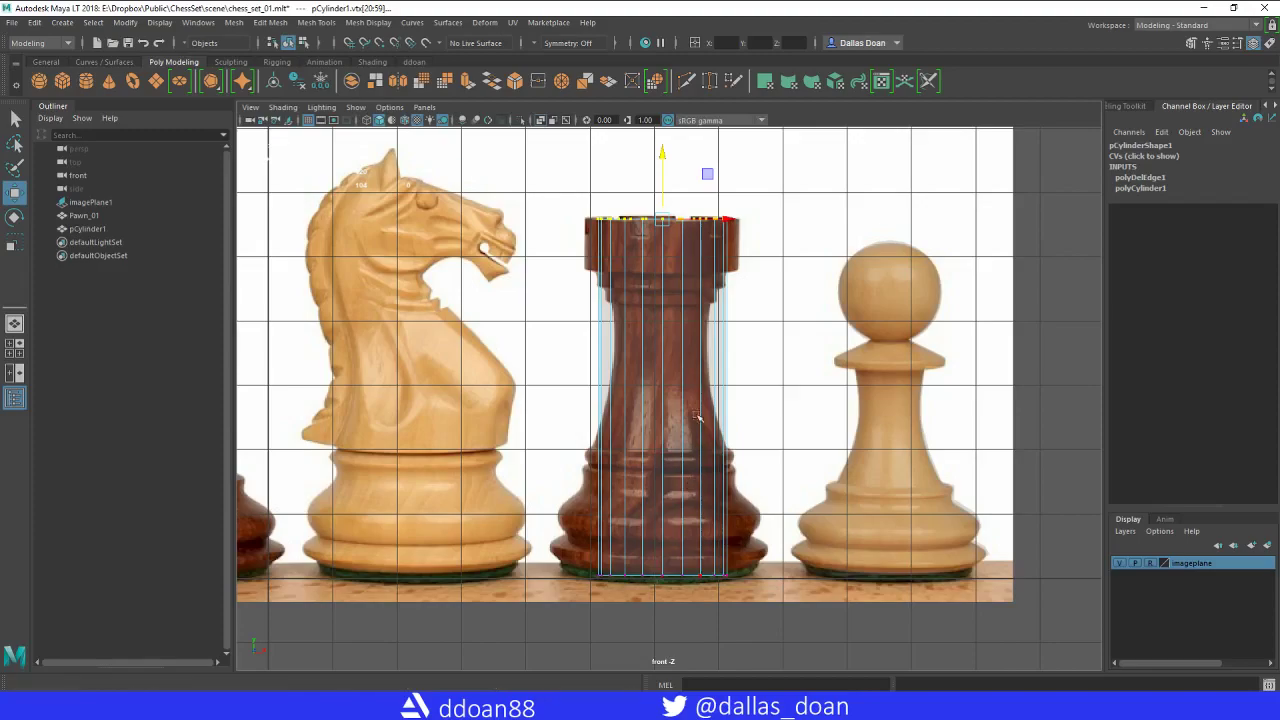
middle_click_drag(665, 380, 638, 388, "alt")
middle_click_drag(637, 318, 629, 309, "alt")
right_click_drag(629, 309, 675, 415, "alt")
middle_click_drag(675, 415, 652, 336, "alt")
right_click_drag(582, 360, 598, 368)
scroll(627, 418, "up", 2)
right_click_drag(623, 291, 540, 292, "shift")
middle_click_drag(657, 478, 636, 428, "alt")
left_click(638, 505, "ctrl")
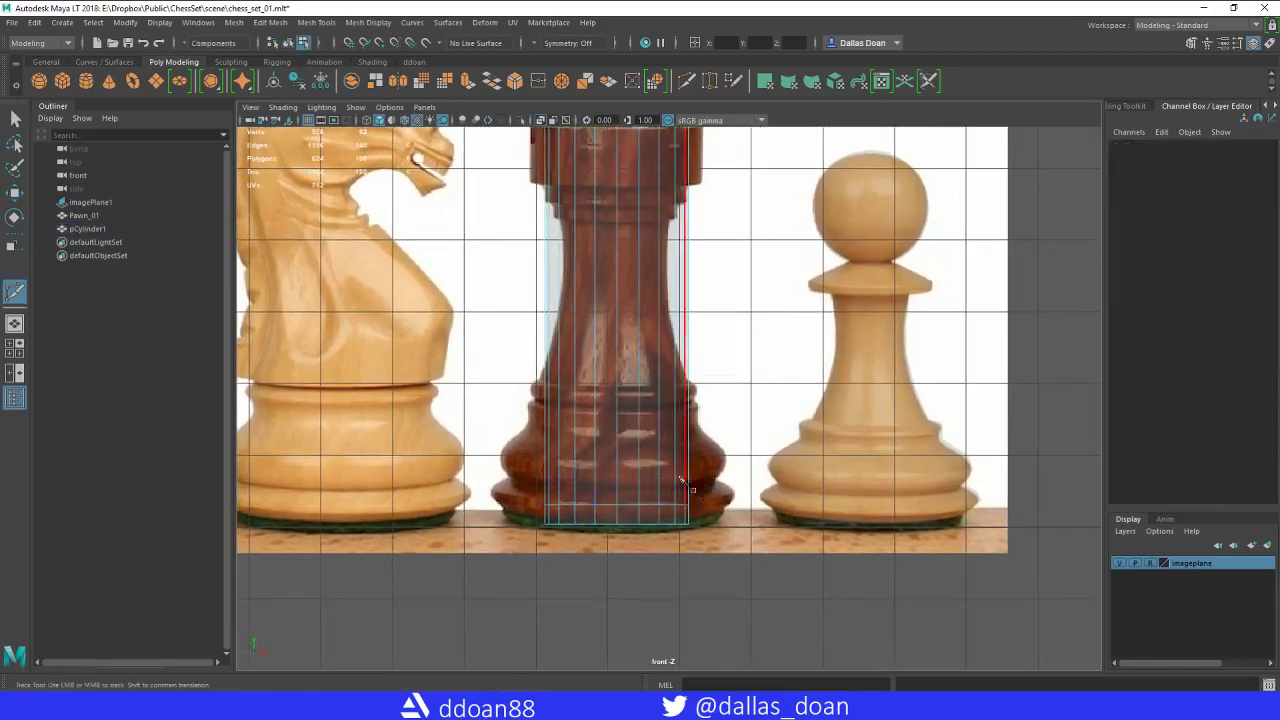
left_click(663, 482)
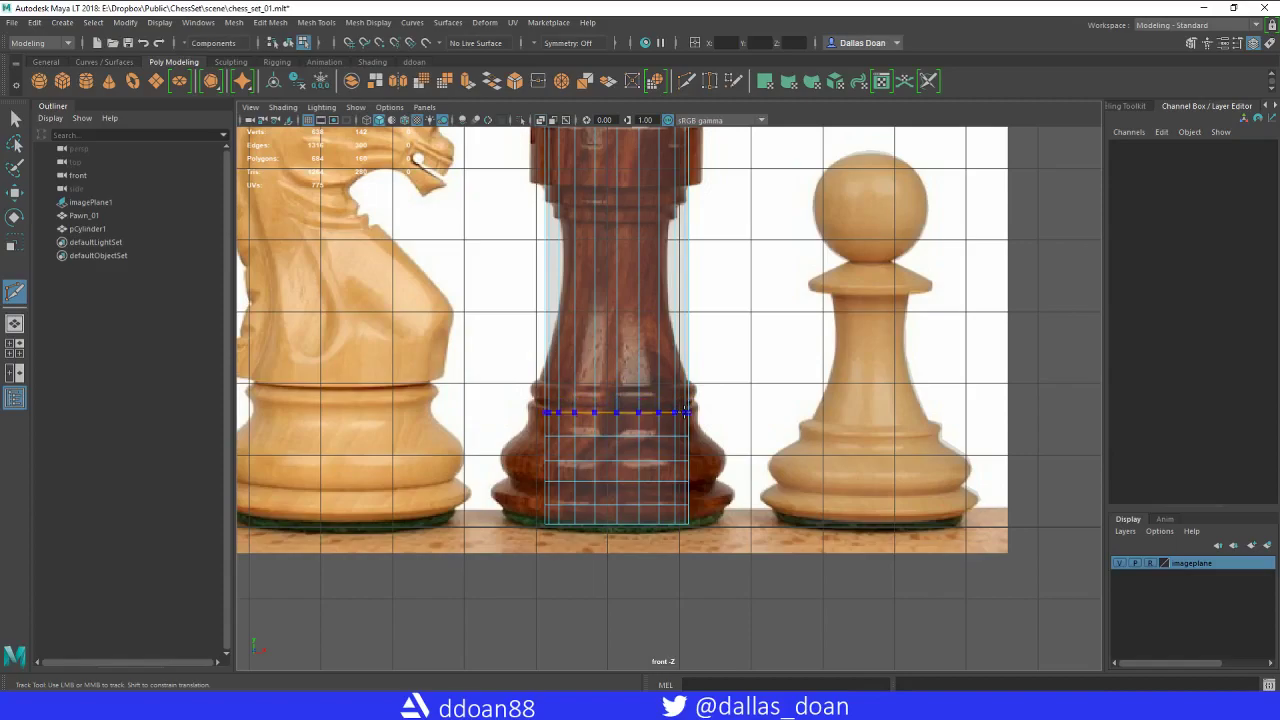
Insert further Multi-Cut edge loops at the collar above the rook's base and just below its head.
left_click(686, 407)
left_click(687, 404, "ctrl")
left_click(687, 383, "ctrl")
middle_click_drag(710, 351, 709, 408, "alt")
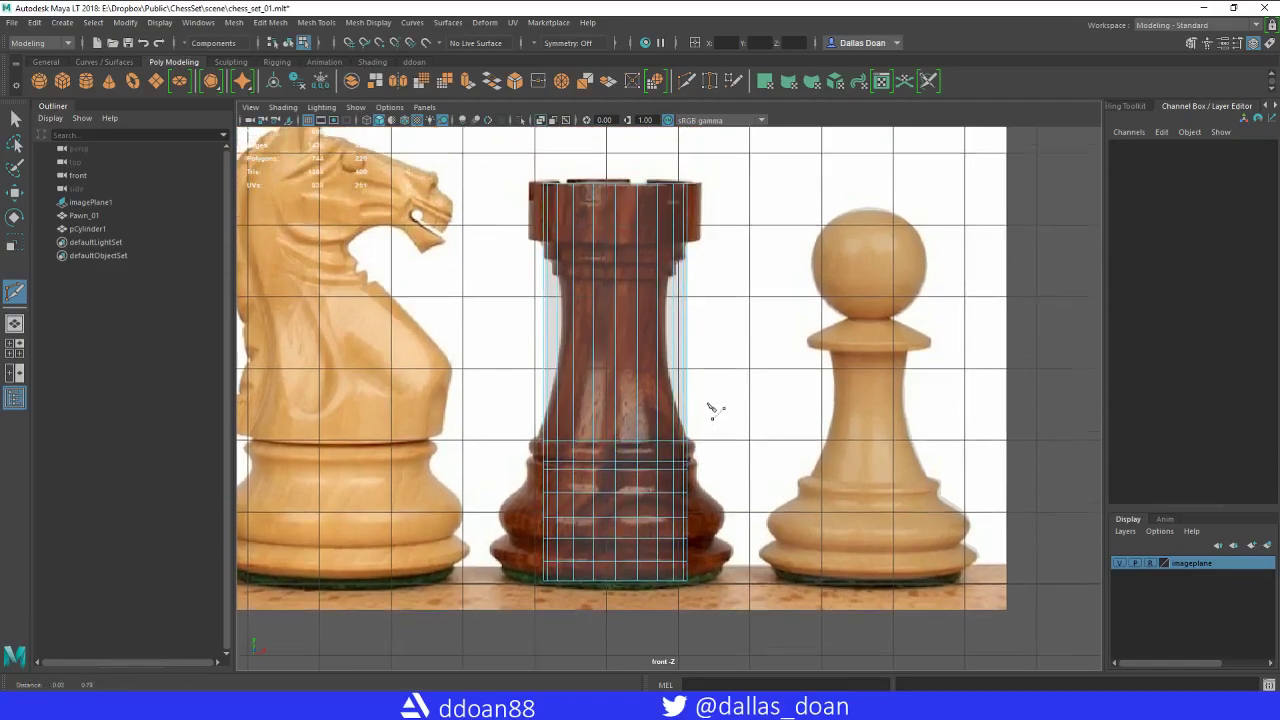
left_click(686, 260, "ctrl")
left_click(686, 243, "ctrl")
middle_click_drag(682, 372, 686, 426, "alt")
right_click_drag(686, 426, 722, 461, "alt")
middle_click_drag(722, 461, 678, 384, "alt")
key("w")
Scale the bottom row of vertices outward to match the width of the reference rook's foot.
scroll(657, 523, "up", 3)
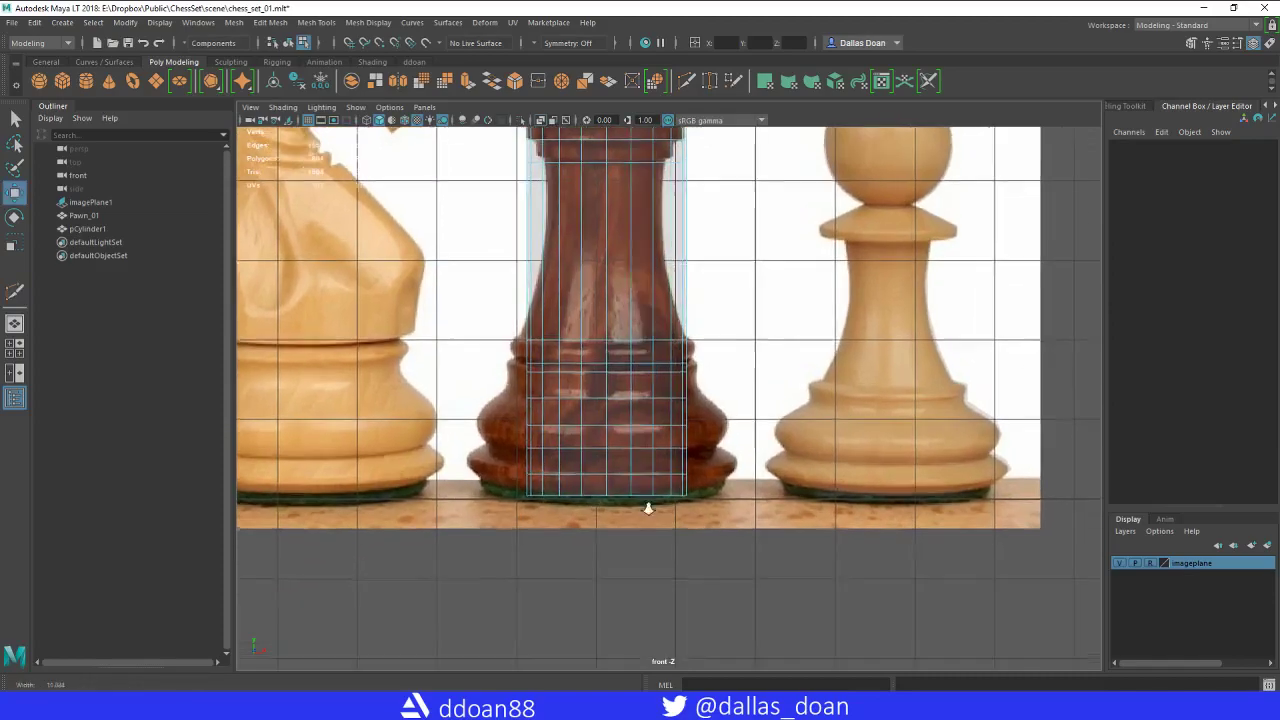
right_click_drag(553, 447, 495, 355)
left_click_drag(866, 524, 495, 497)
key("r")
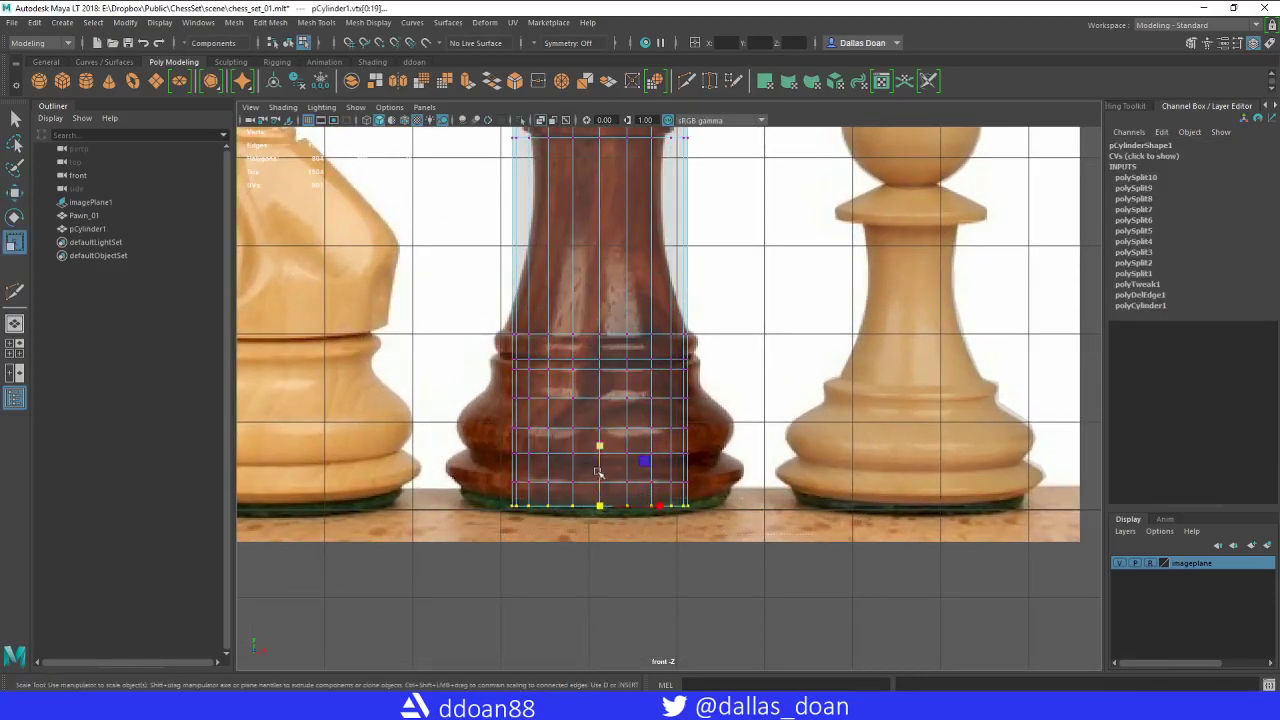
left_click_drag(599, 508, 660, 507)
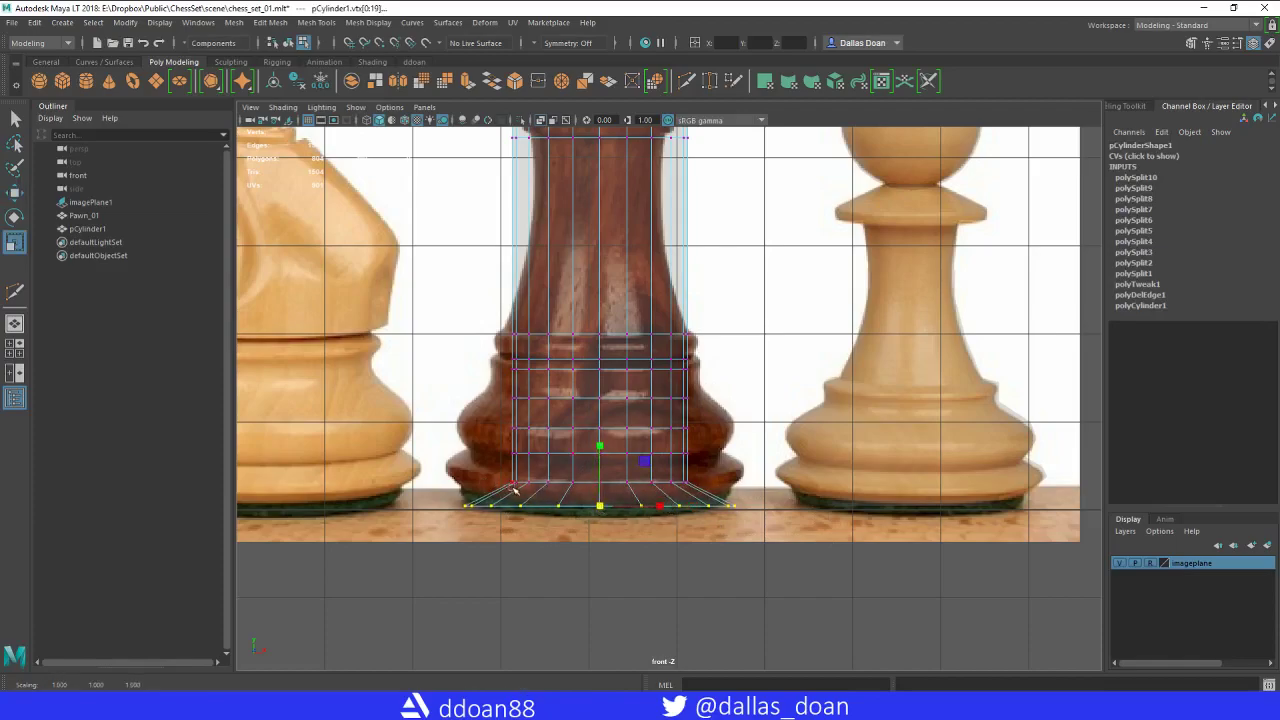
Scale the second and third vertex rows from the bottom outward to follow the reference rook's base profile.
left_click_drag(484, 470, 697, 494)
left_click_drag(600, 485, 672, 490)
left_click_drag(496, 447, 718, 462)
left_click_drag(603, 457, 662, 447)
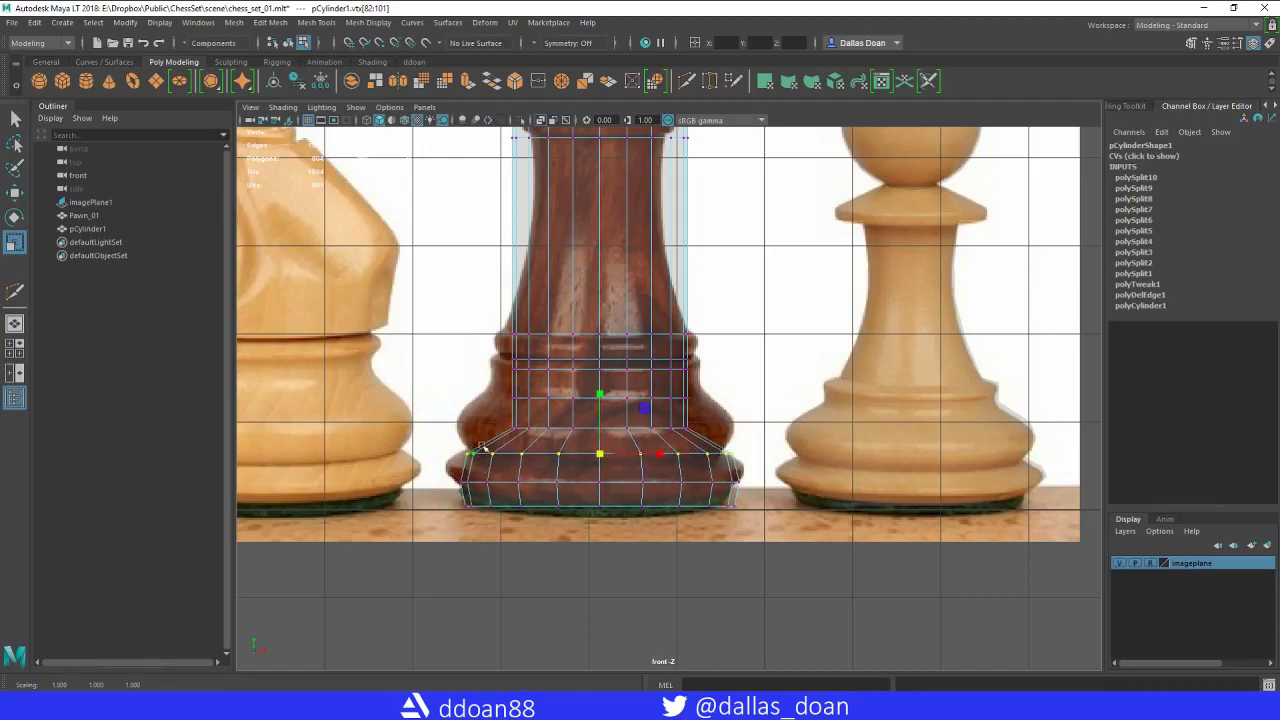
Scale the fourth, fifth and sixth vertex rows from the bottom outward to follow the rounded bulge of the reference rook's base.
left_click_drag(490, 414, 677, 433)
left_click_drag(481, 386, 697, 412)
left_click_drag(600, 399, 648, 402)
middle_click_drag(505, 393, 501, 417, "alt")
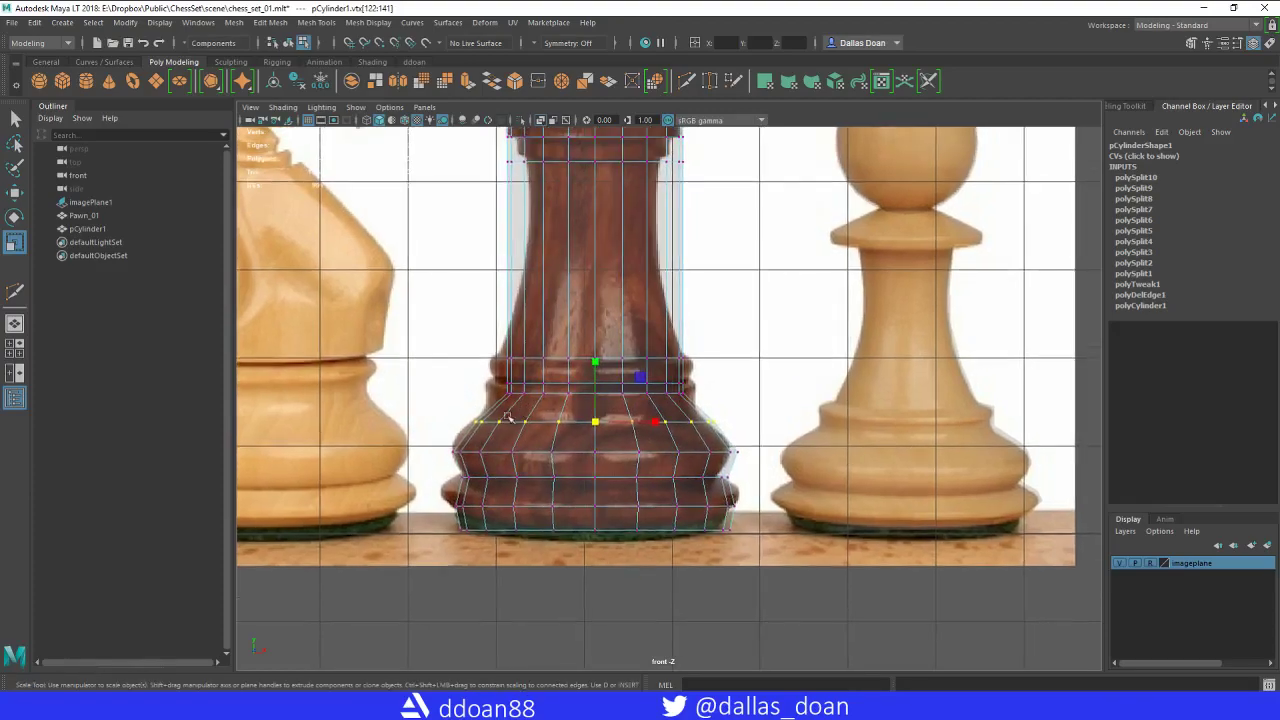
left_click_drag(486, 386, 692, 404)
left_click_drag(592, 392, 627, 396)
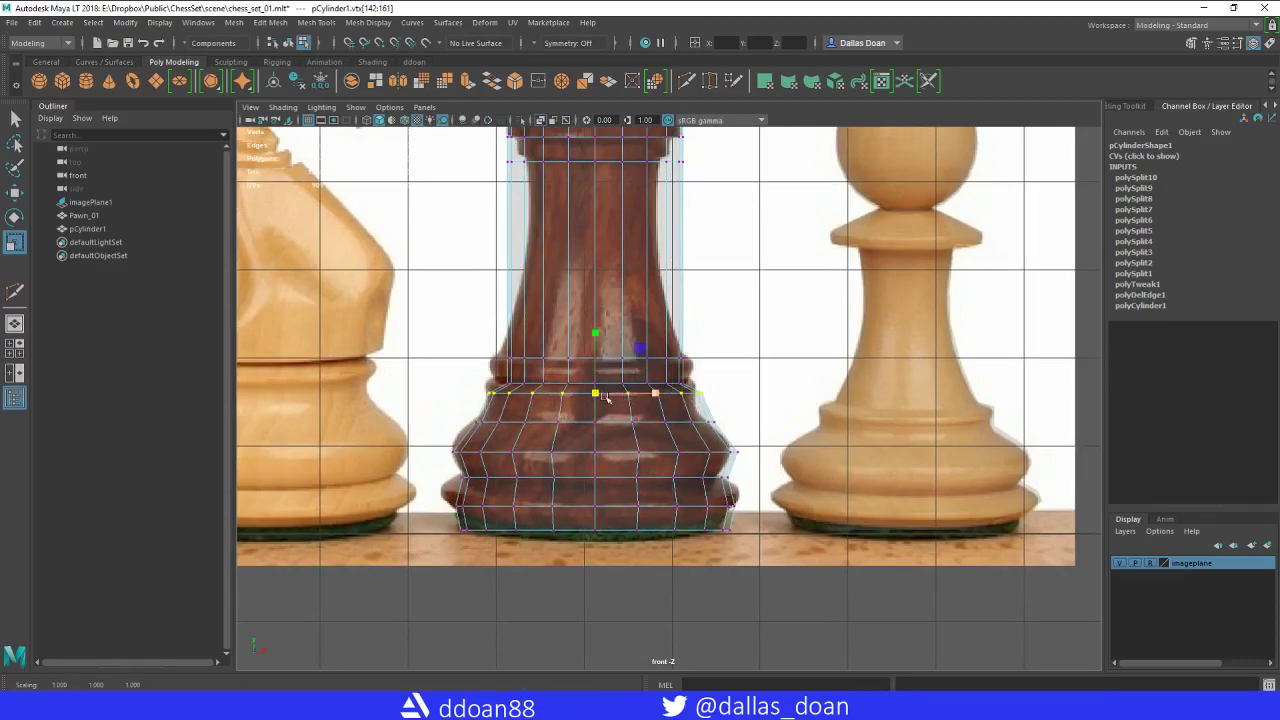
Scale the seventh and eighth vertex rows from the bottom outward to match the collar above the reference rook's base.
left_click_drag(507, 380, 706, 387)
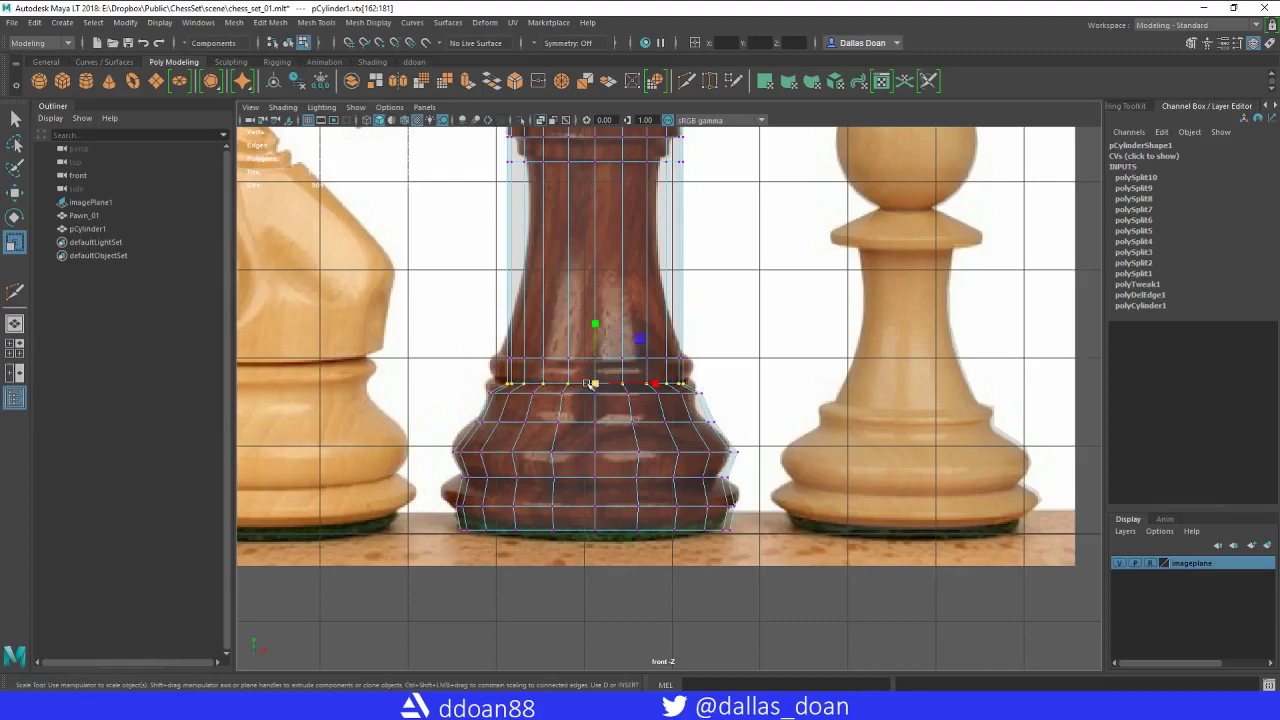
left_click_drag(593, 385, 625, 385)
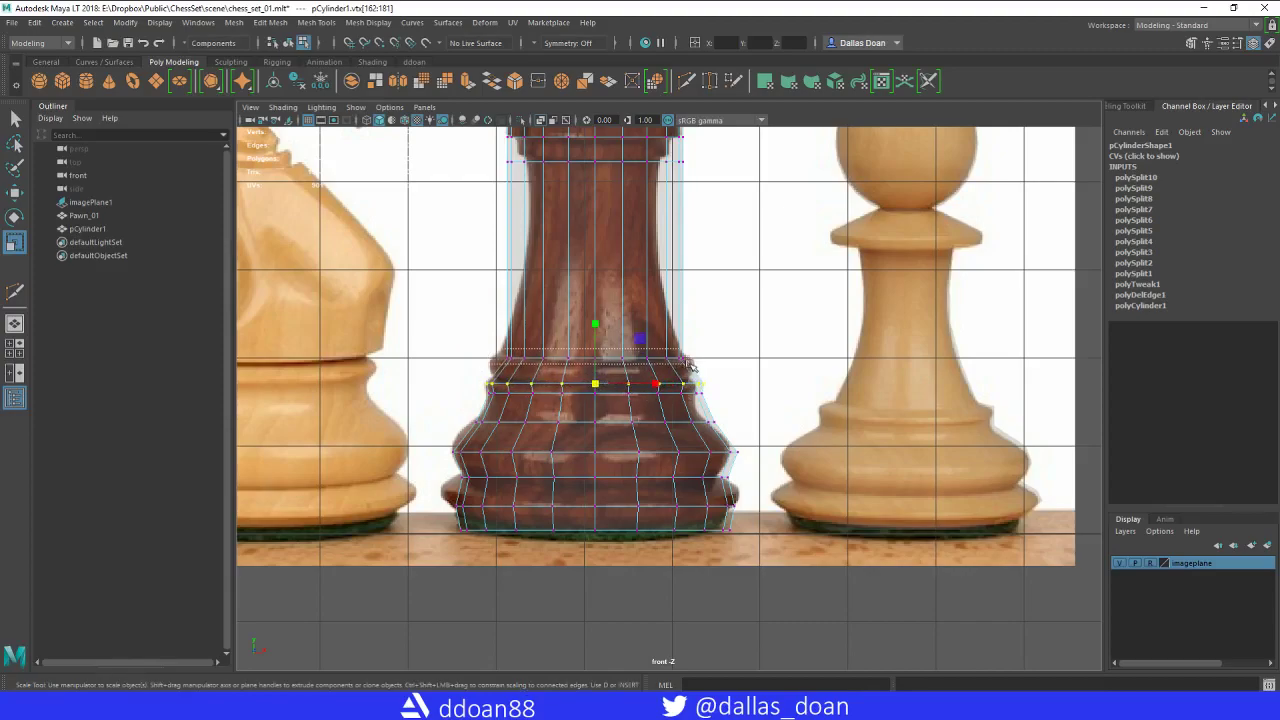
left_click_drag(692, 364, 692, 364)
left_click_drag(596, 359, 618, 361)
Scale the vertex row at the top of the shaft inward to fit the reference neck, and select the head's upper and lower vertices.
middle_click_drag(596, 295, 586, 359, "alt")
left_click_drag(459, 222, 687, 254)
middle_click_drag(661, 274, 645, 304, "alt")
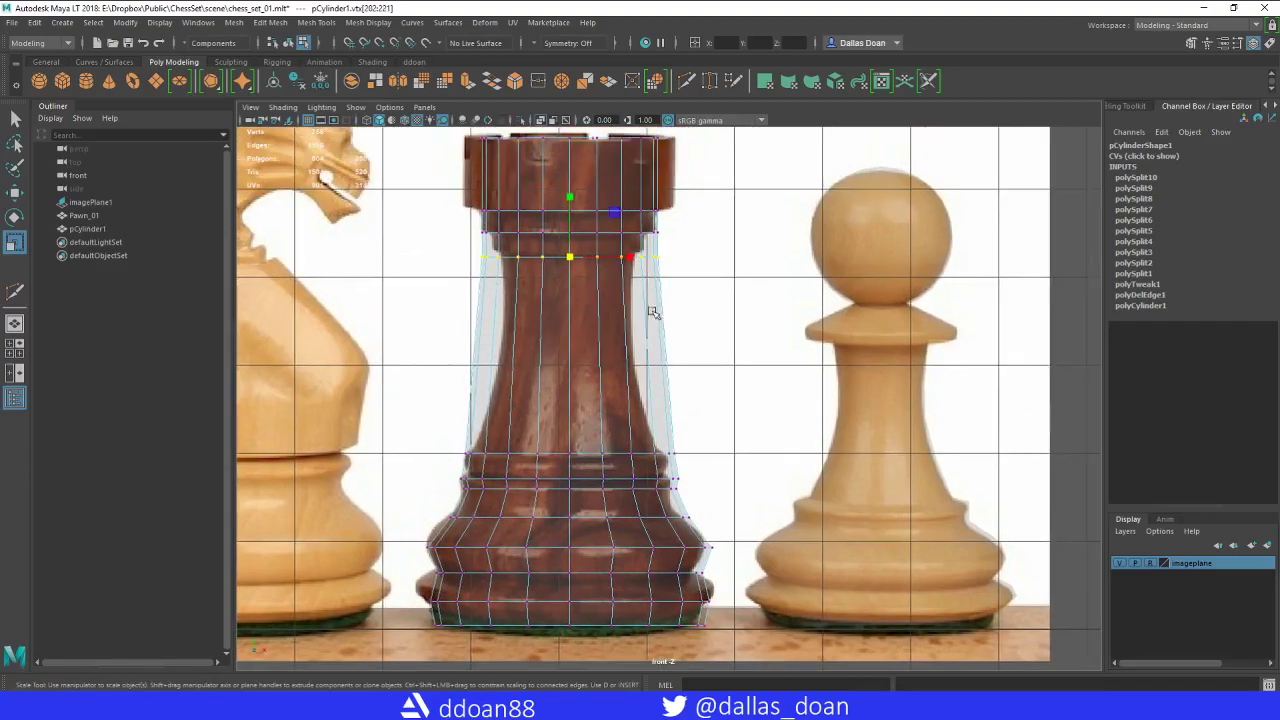
middle_click_drag(548, 258, 544, 252)
middle_click_drag(549, 276, 557, 348, "alt")
left_click_drag(472, 295, 684, 311)
left_click_drag(472, 264, 708, 289)
left_click_drag(433, 190, 720, 288)
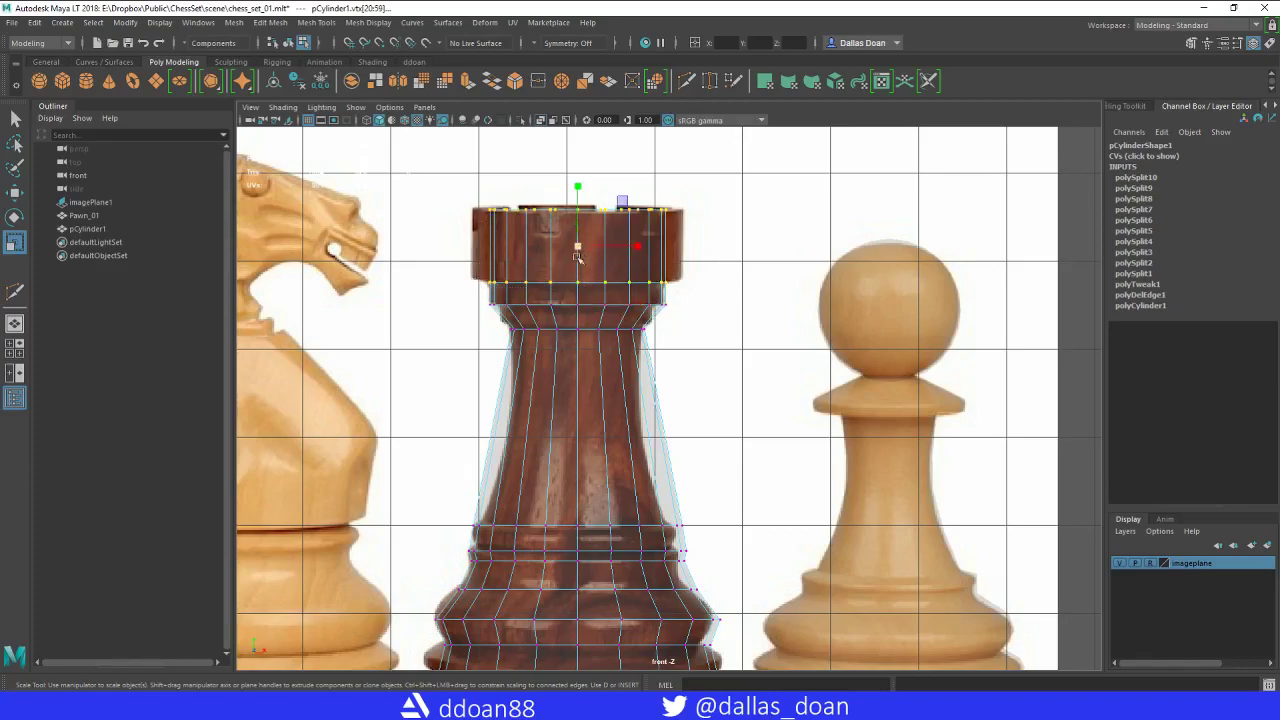
left_click_drag(578, 247, 593, 249)
key("ctrl+z")
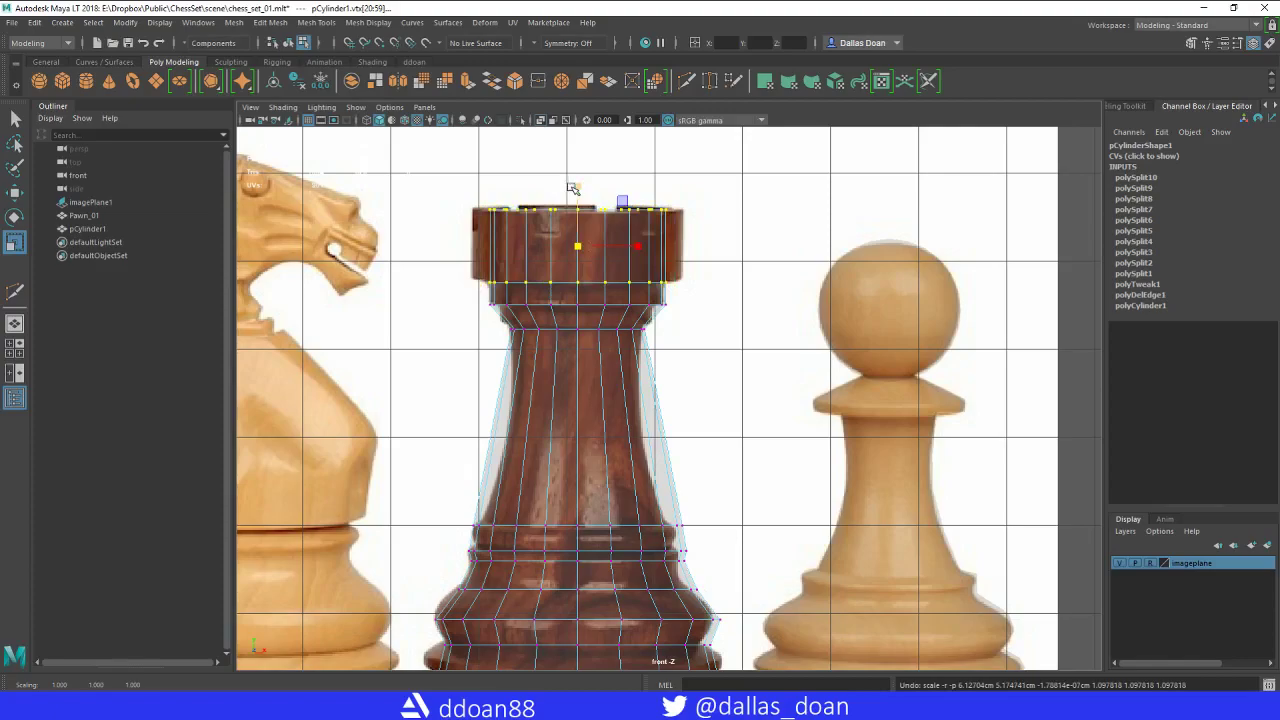
left_click_drag(575, 187, 590, 186, "ctrl")
key("ctrl+z")
middle_click_drag(578, 187, 581, 176)
left_click_drag(580, 174, 580, 174, "ctrl")
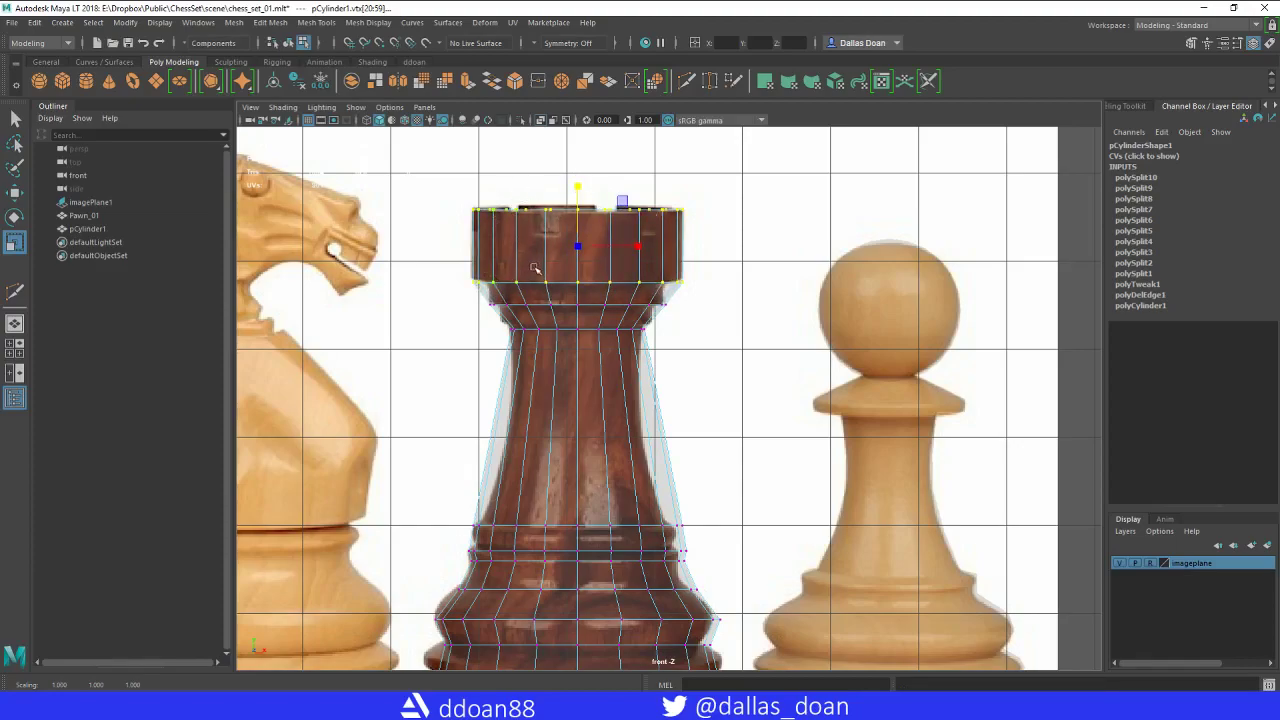
key("ctrl+z")
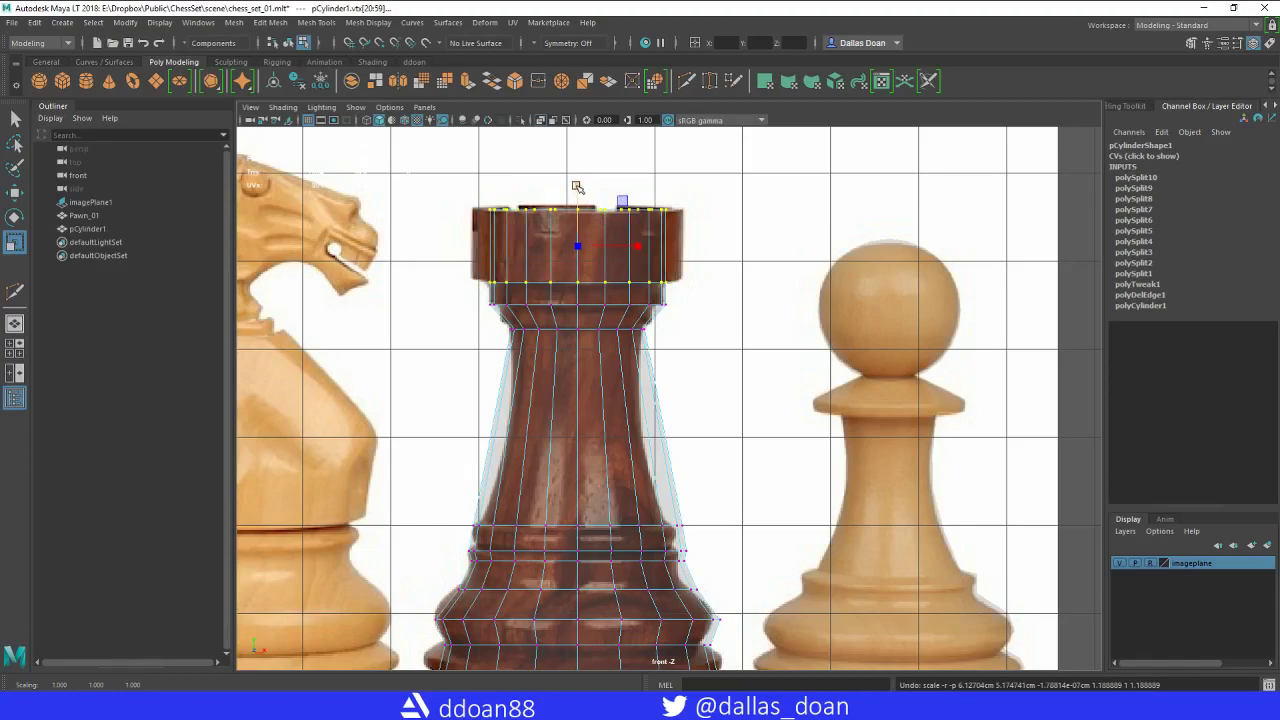
Widen the selected head vertices horizontally, without stretching their height, to match the reference rook's head.
middle_click_drag(577, 187, 591, 175)
left_click_drag(590, 174, 589, 176, "ctrl")
mouse_move(664, 392)
middle_mouse_down("alt")
mouse_move(668, 306)
mouse_move(652, 347)
middle_mouse_up("alt")
mouse_move(634, 305)
middle_mouse_down("alt")
mouse_move(639, 359)
mouse_move(617, 358)
middle_mouse_up("alt")
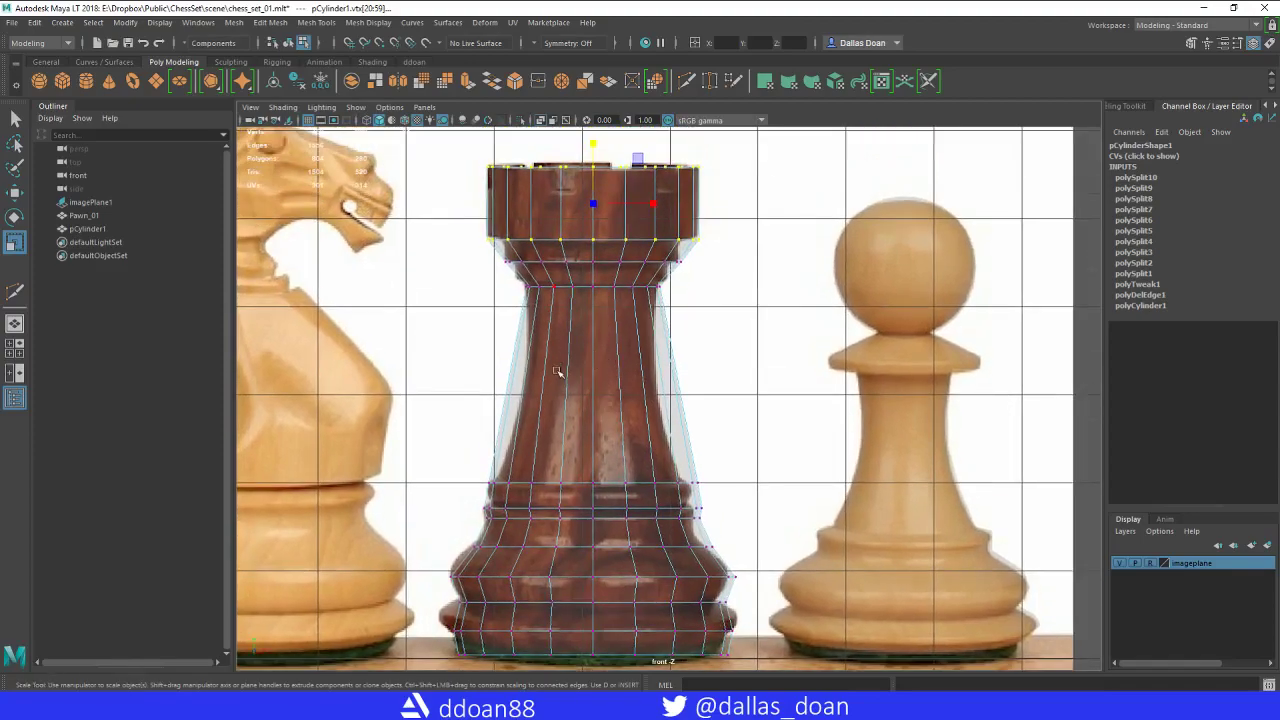
Insert an edge loop just below the head with Multi-Cut, move it up to the head's underside and scale it inward.
right_click_drag(570, 325, 505, 325, "shift")
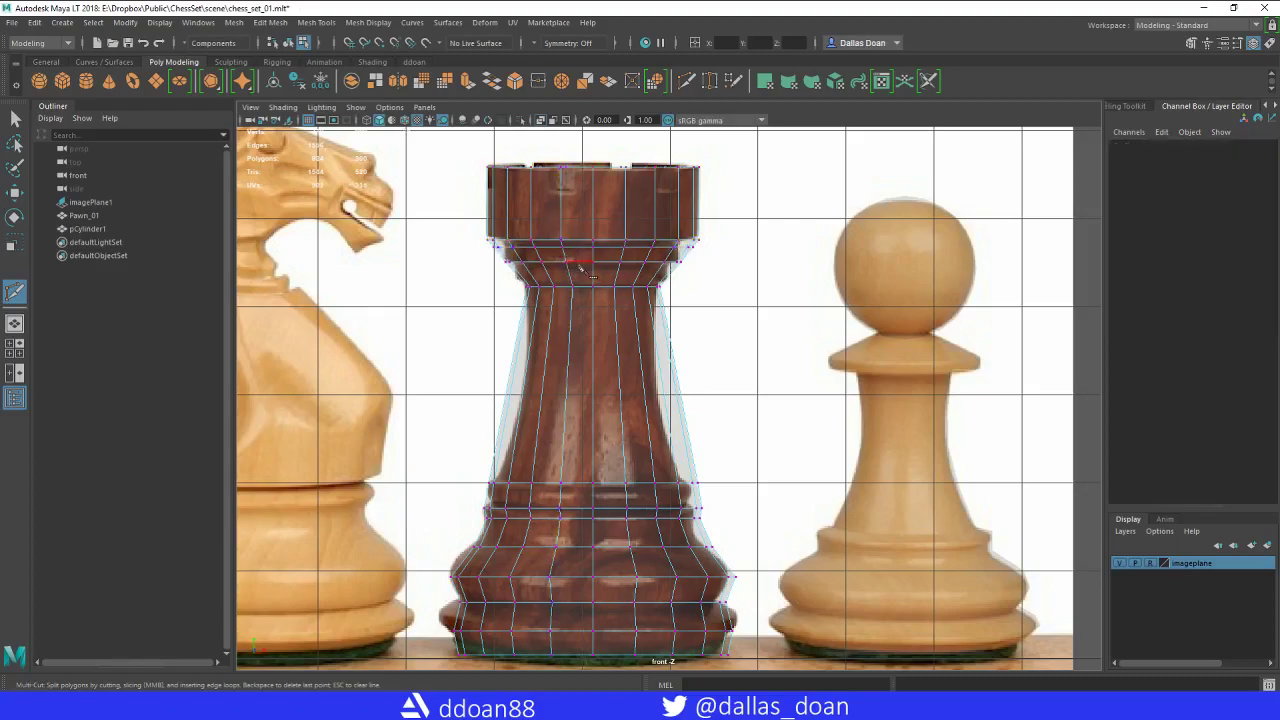
key("w")
right_click_drag(561, 232, 566, 207)
double_click(587, 248)
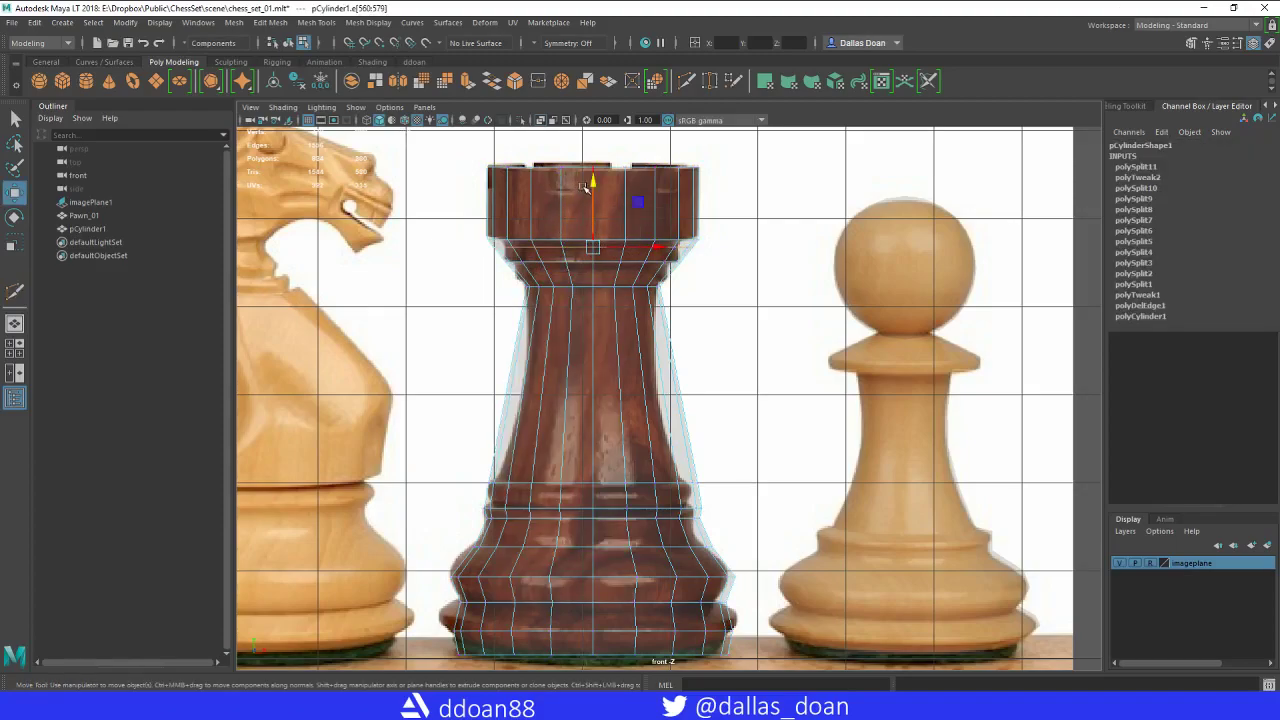
left_click_drag(585, 188, 590, 177)
key("r")
left_click_drag(596, 240, 576, 238)
middle_click_drag(616, 295, 606, 285, "alt")
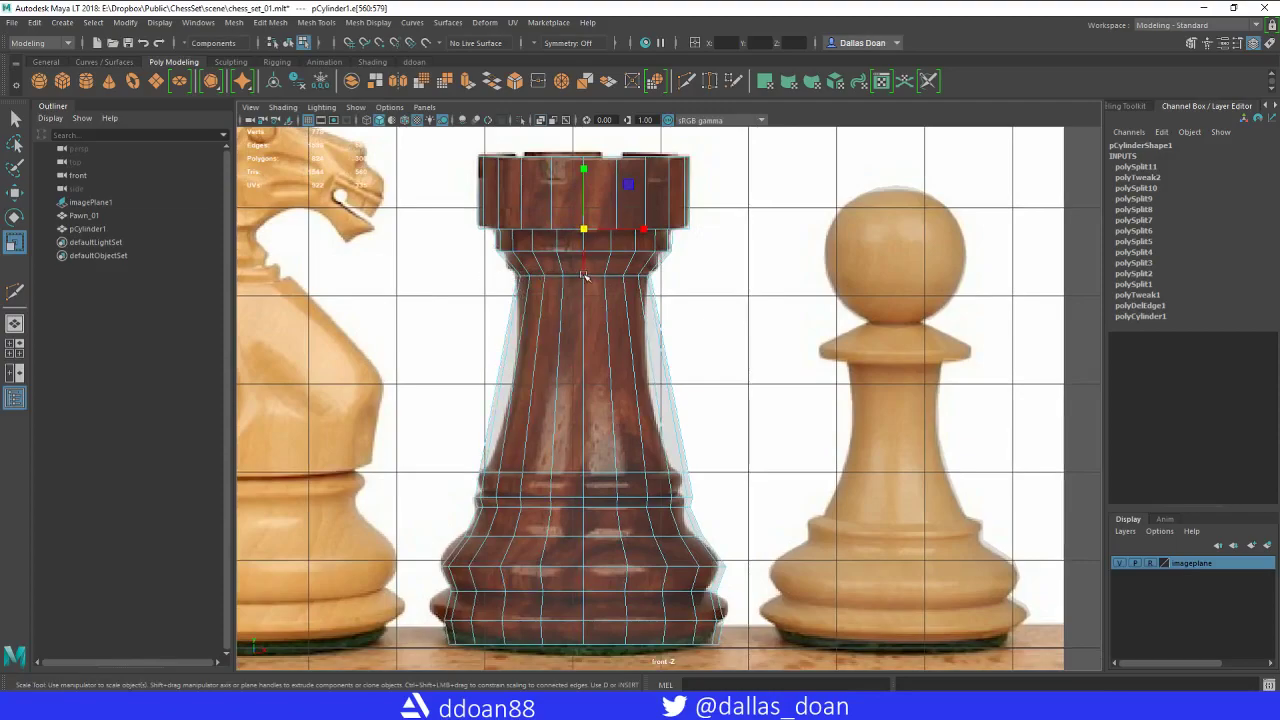
Insert an edge loop below the first ring under the head, move it up to the ring's lower edge and scale it inward.
right_click_drag(555, 258, 483, 269, "shift")
left_click(559, 258, "ctrl")
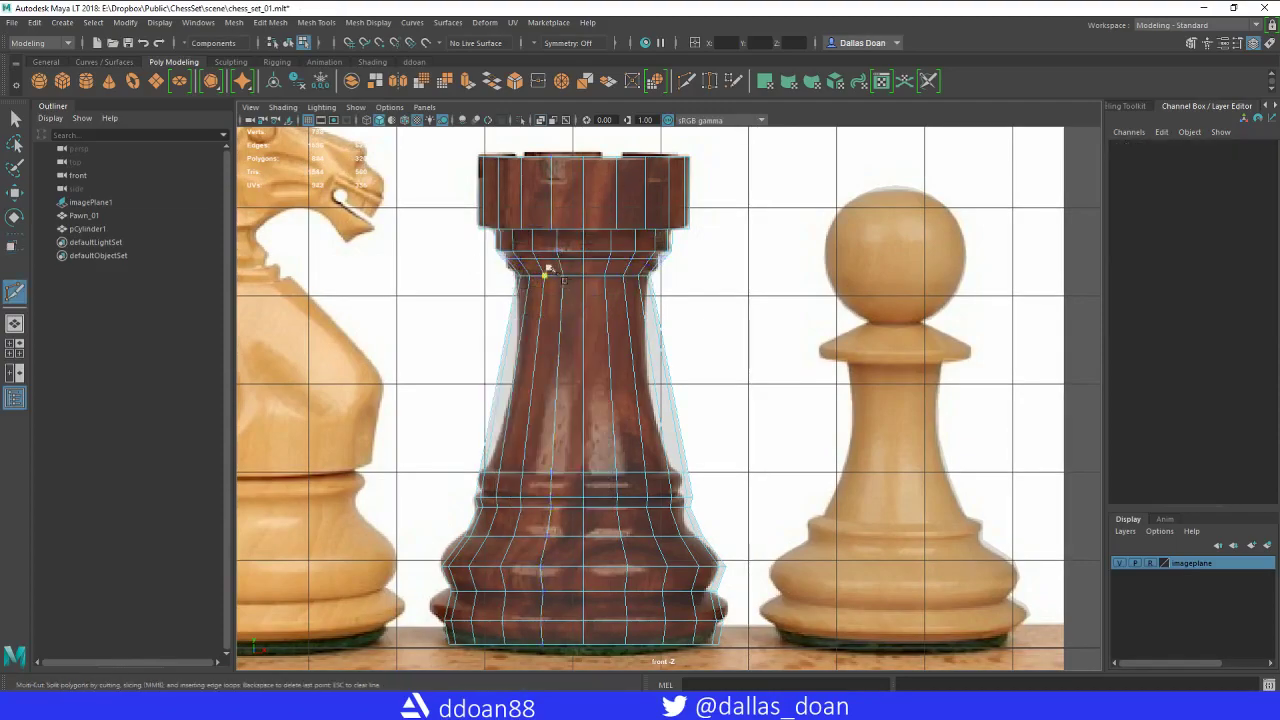
key("w")
right_click_drag(580, 242, 581, 212)
double_click(569, 260)
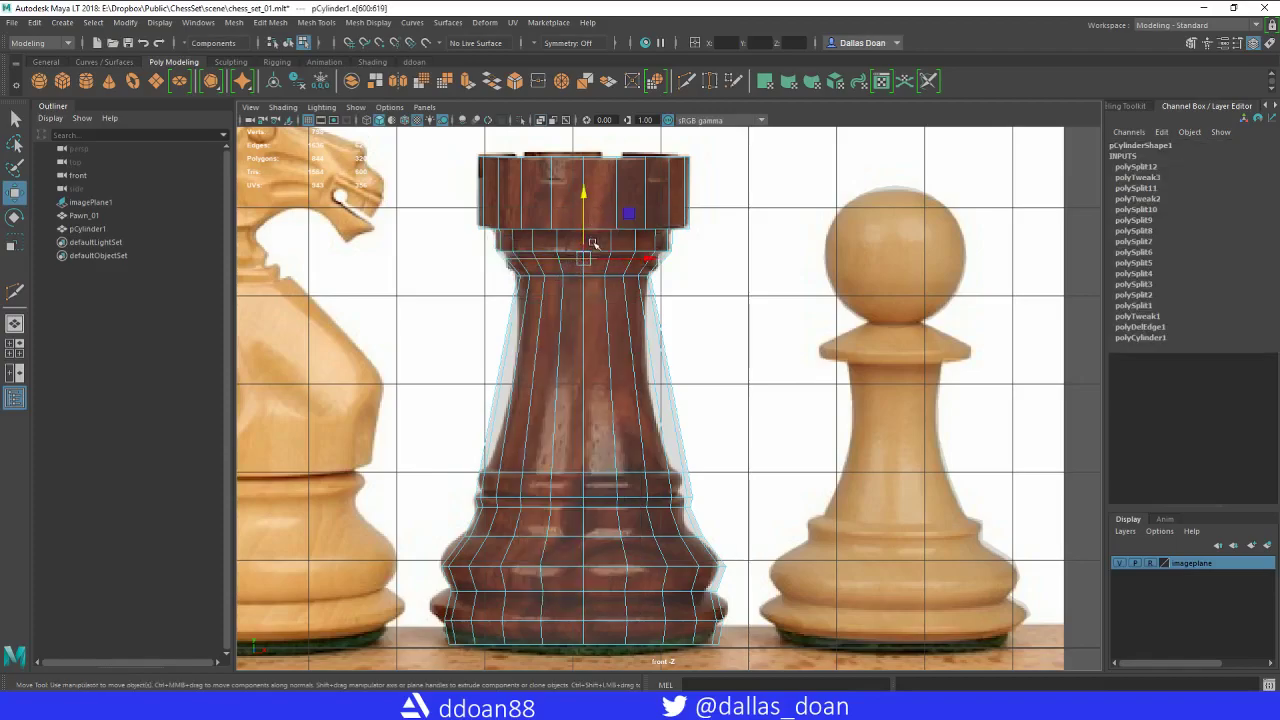
left_click_drag(585, 197, 587, 190)
key("r")
left_click_drag(585, 253, 577, 255)
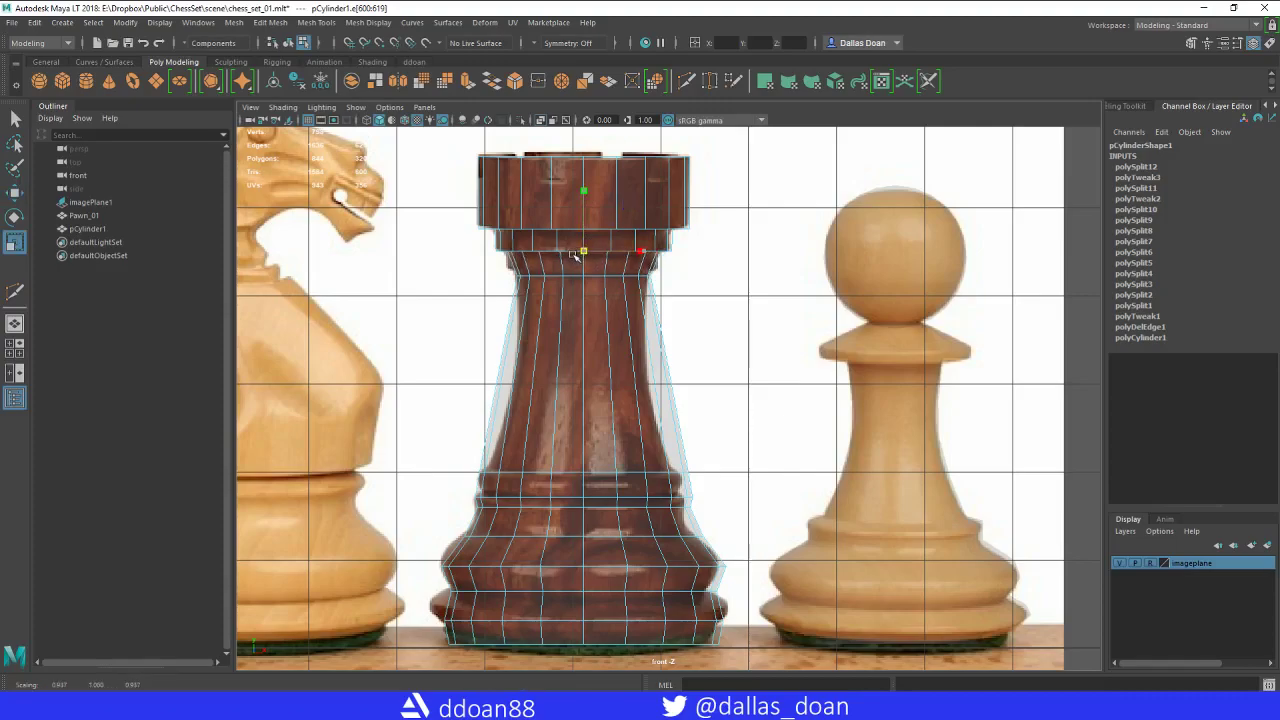
Insert an edge loop just above the top of the shaft and scale it outward to form the second ring under the head.
right_click_drag(549, 262, 476, 263, "shift")
left_click(545, 270, "ctrl")
key("w")
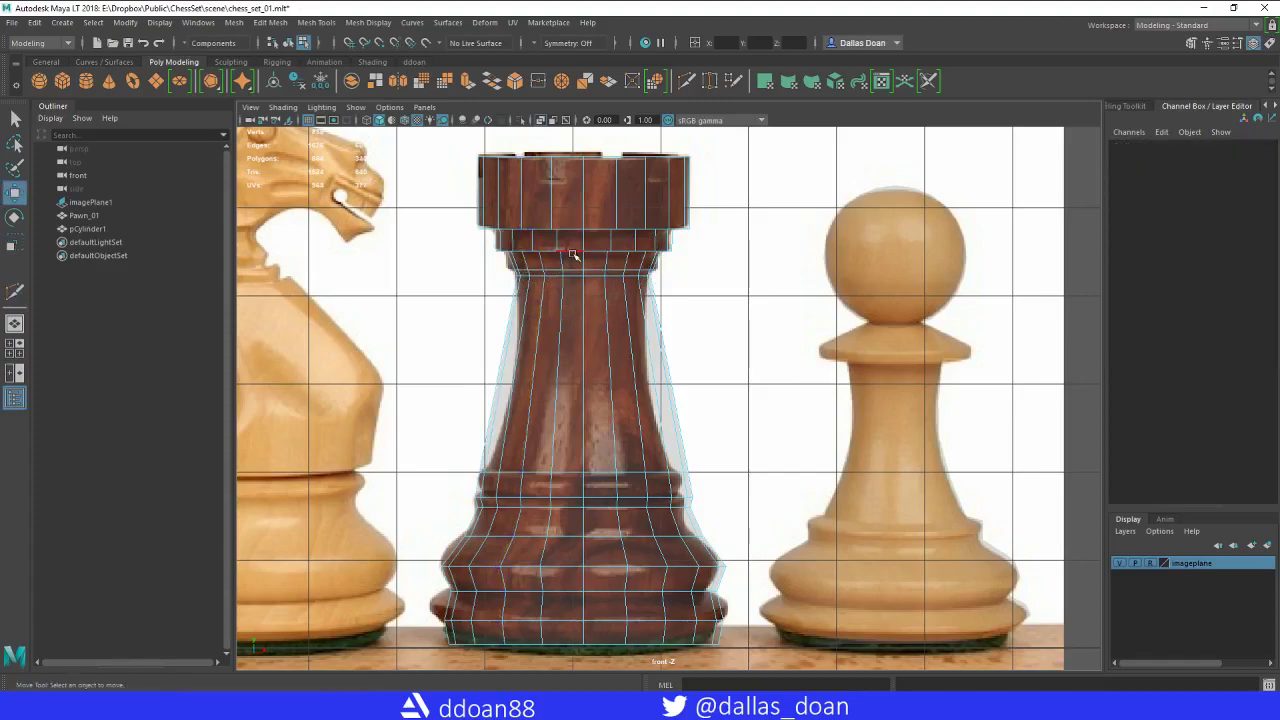
double_click(577, 269)
key("r")
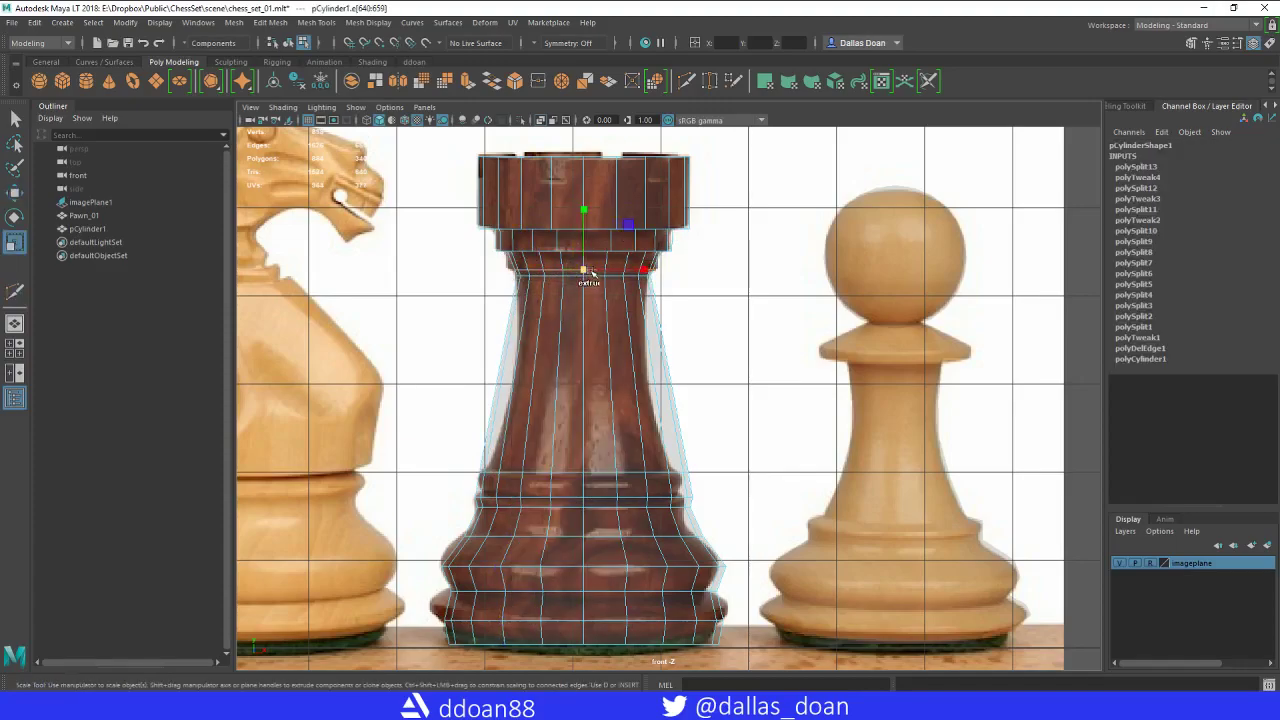
left_click_drag(586, 272, 597, 273)
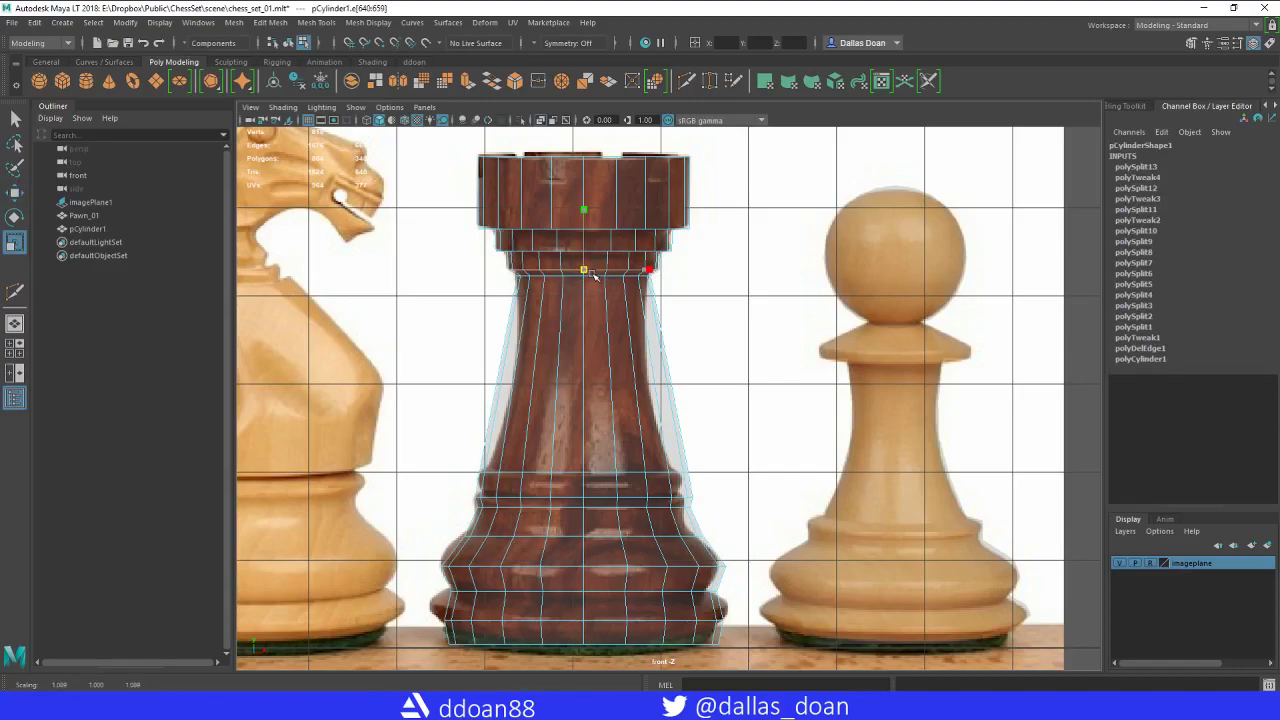
left_click_drag(594, 274, 593, 274)
Insert an edge loop around the middle of the shaft and scale its vertices inward to match the reference.
middle_click_drag(621, 310, 591, 326, "alt")
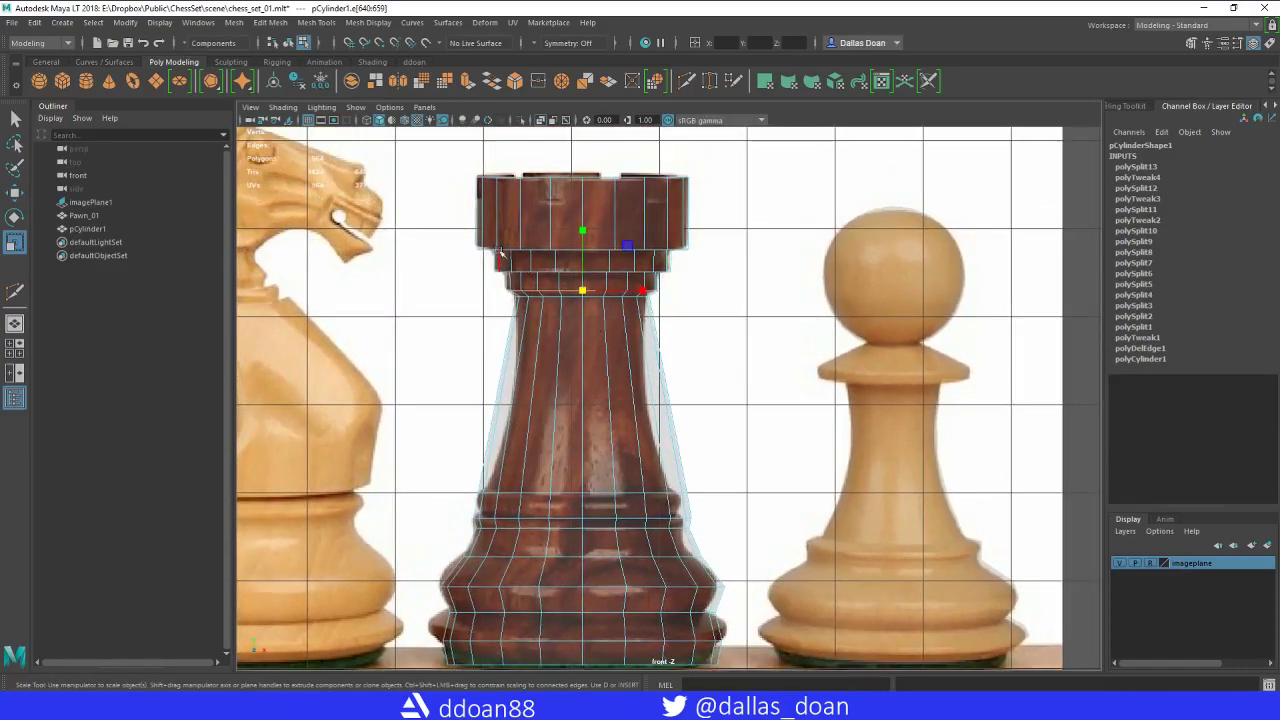
middle_click_drag(540, 404, 530, 314, "alt")
right_click_drag(529, 258, 445, 260, "shift")
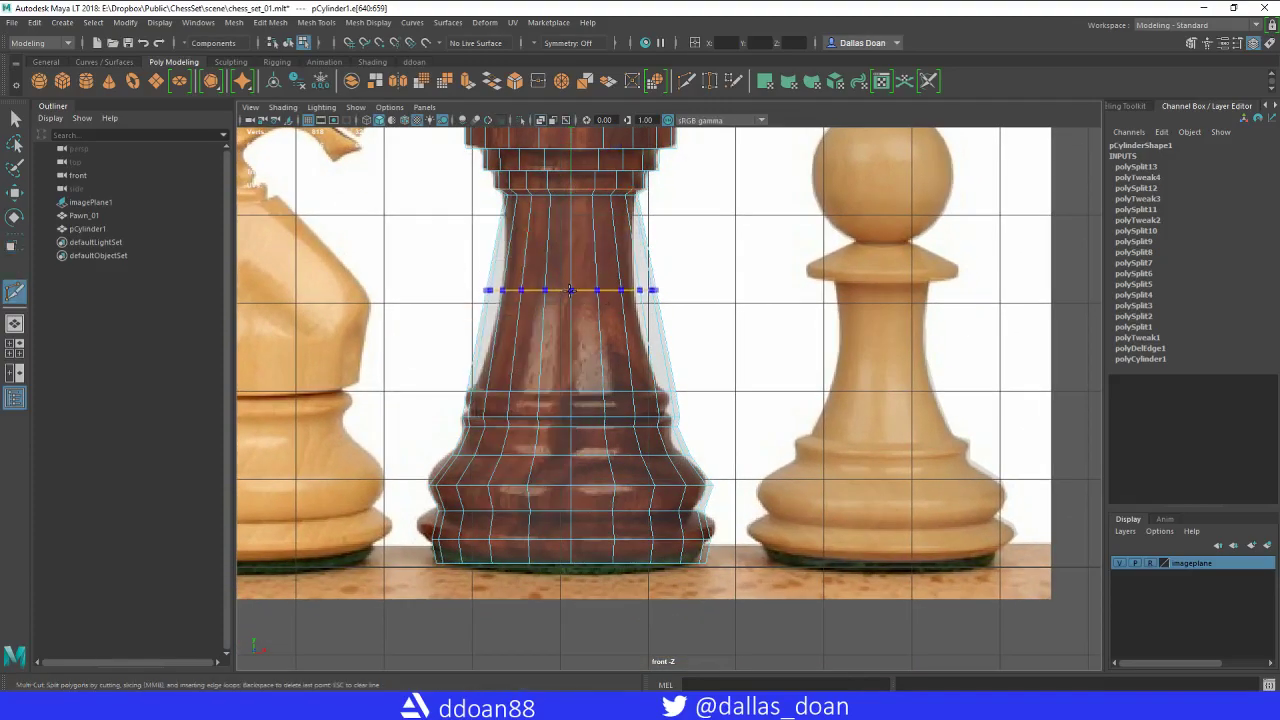
left_click(571, 291, "ctrl")
key("w")
right_click_drag(557, 239, 468, 246)
left_click_drag(437, 286, 738, 316)
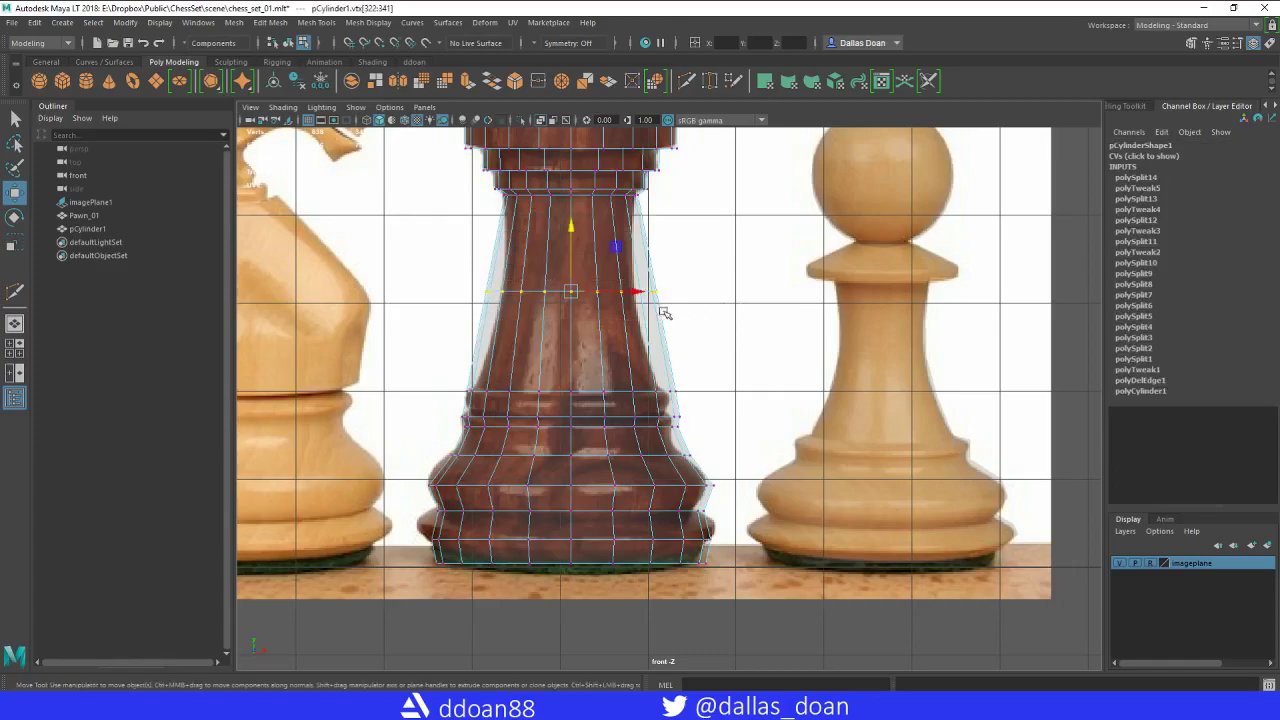
key("r")
left_click_drag(570, 291, 557, 292)
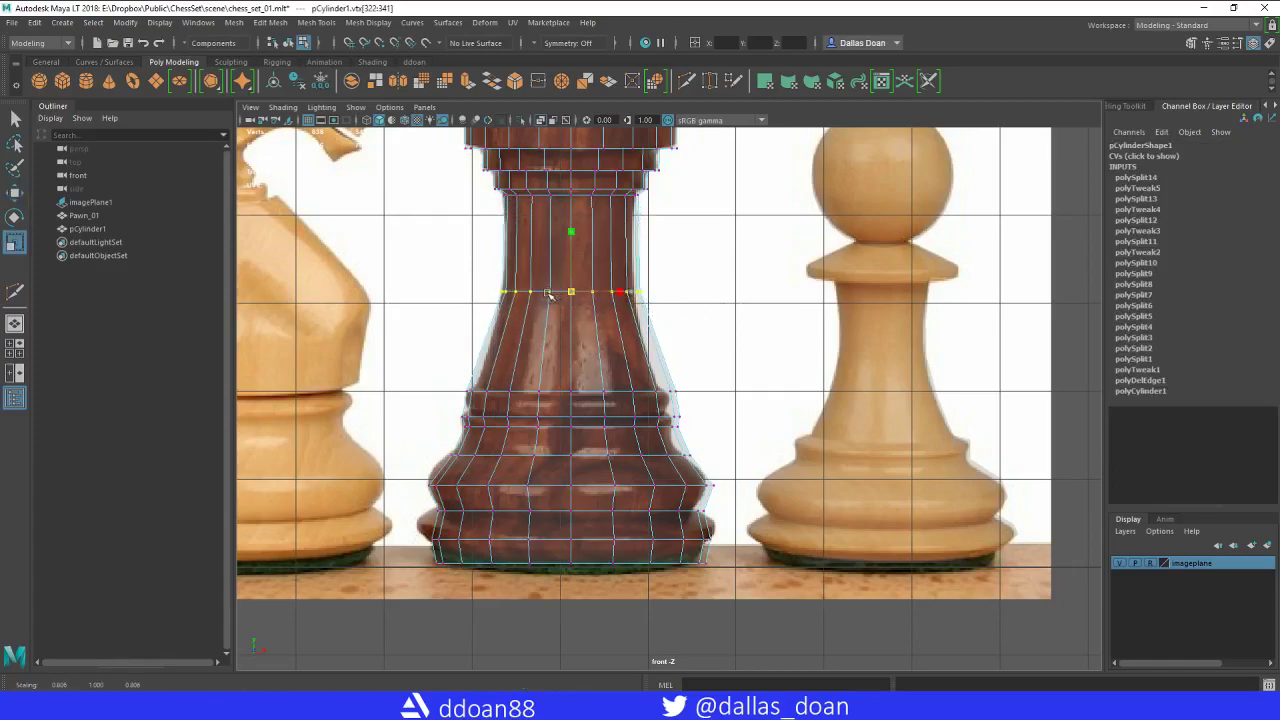
Insert another edge loop halfway between the mid-shaft loop and the collar, and scale its vertices inward to the reference curve.
middle_click_drag(548, 294, 543, 246, "alt")
right_click_drag(513, 281, 447, 281, "shift")
key("w")
right_click(523, 262)
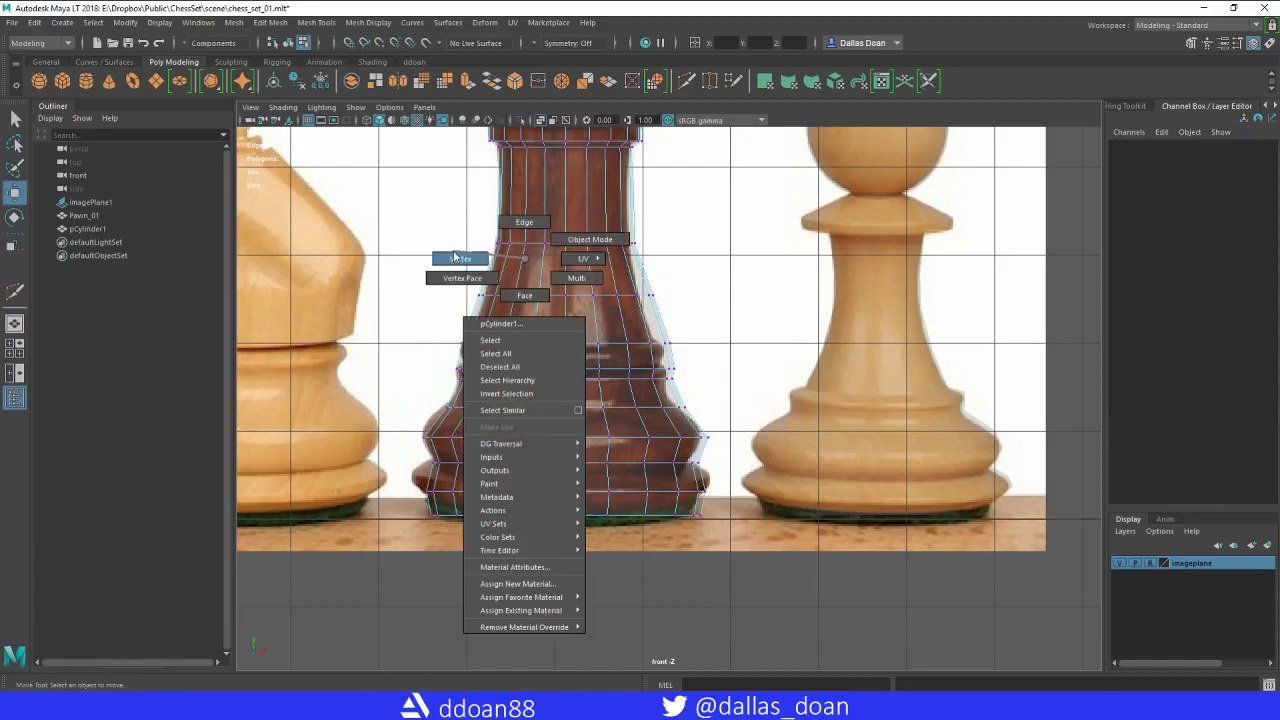
left_click(455, 258)
left_click_drag(714, 297, 427, 299)
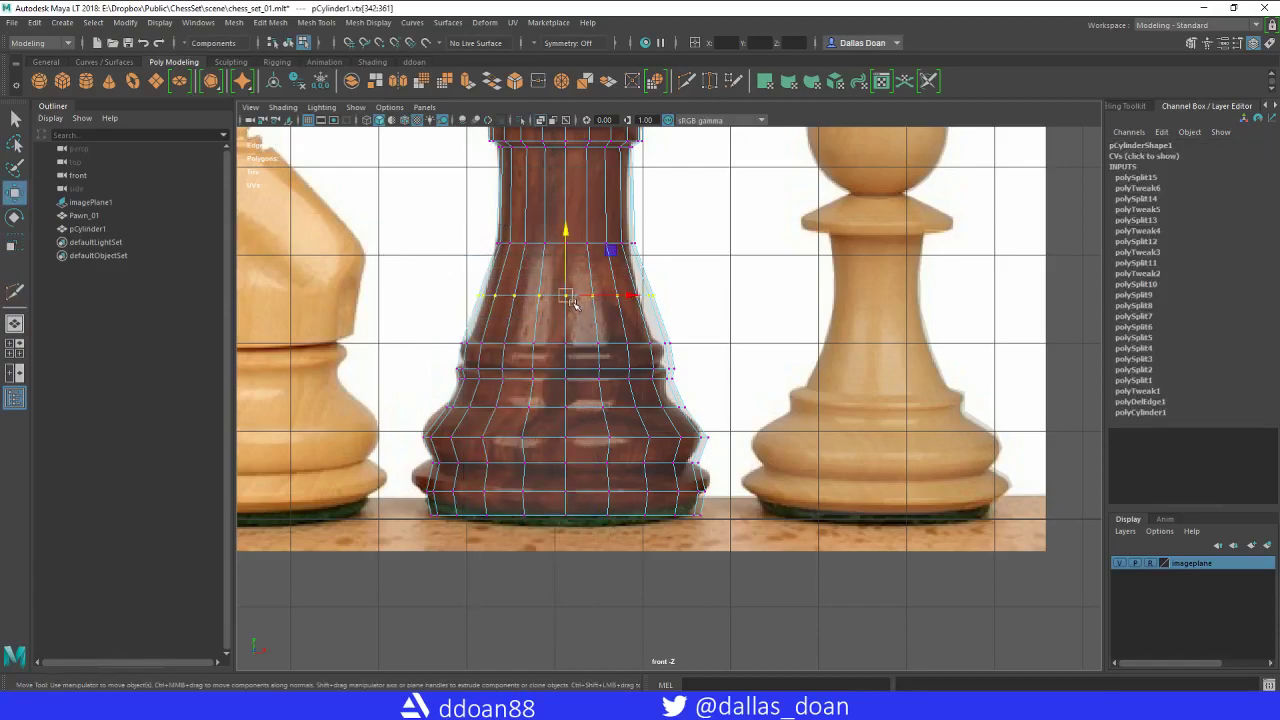
key("r")
left_click_drag(563, 295, 557, 298)
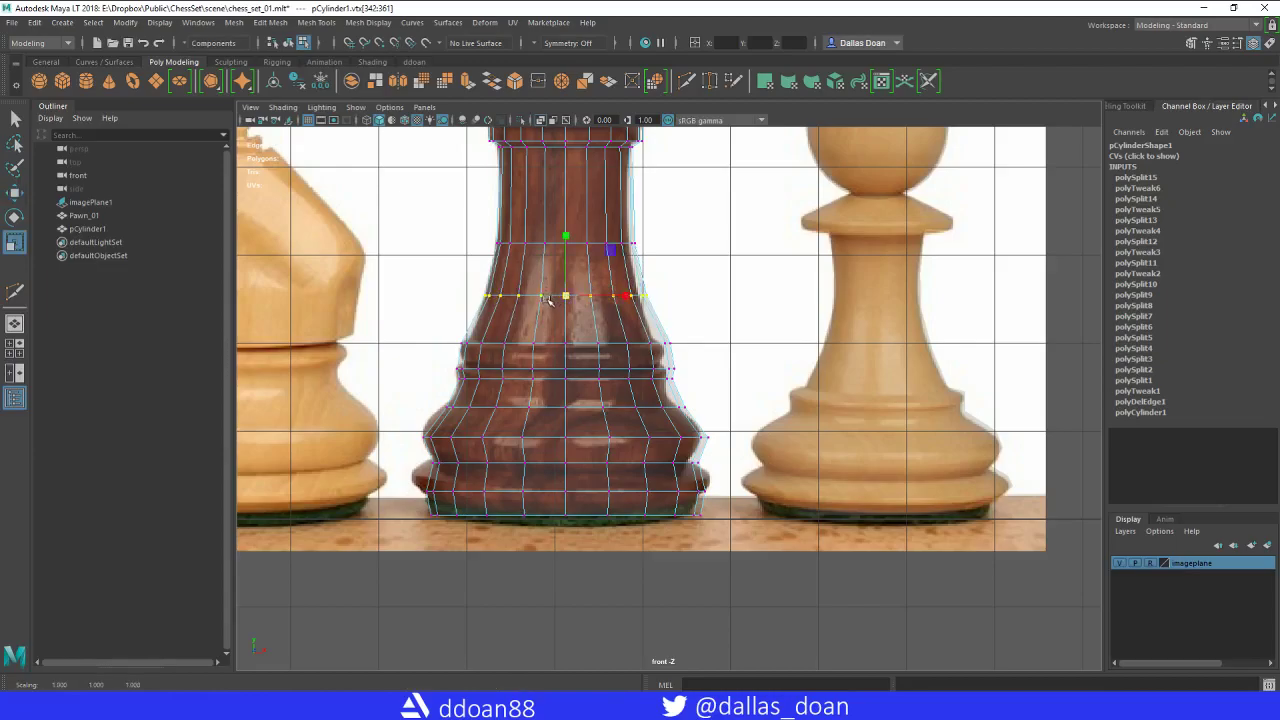
Insert an edge loop just above the base collar and scale it slightly inward to define the foot of the shaft.
middle_click_drag(551, 222, 567, 289, "alt")
middle_click_drag(592, 344, 585, 280, "alt")
right_click_drag(585, 280, 612, 357, "alt")
middle_click_drag(521, 337, 582, 356, "alt")
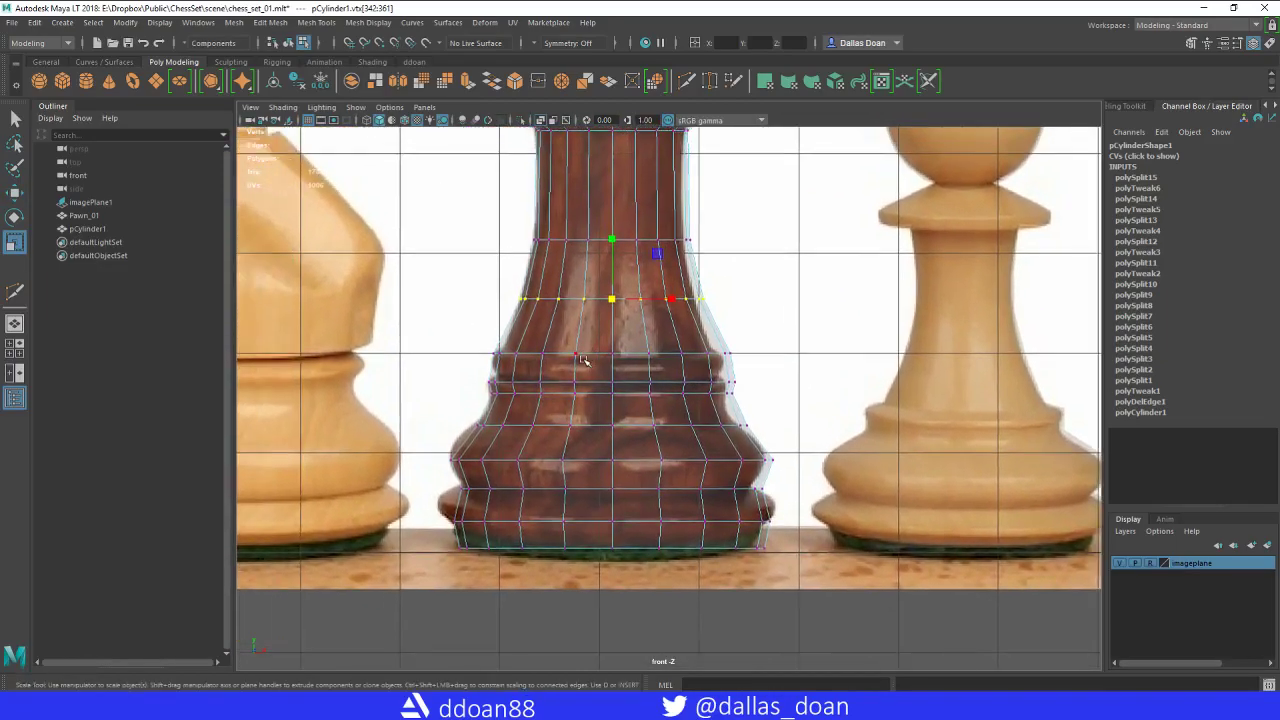
right_click_drag(516, 349, 498, 335, "shift")
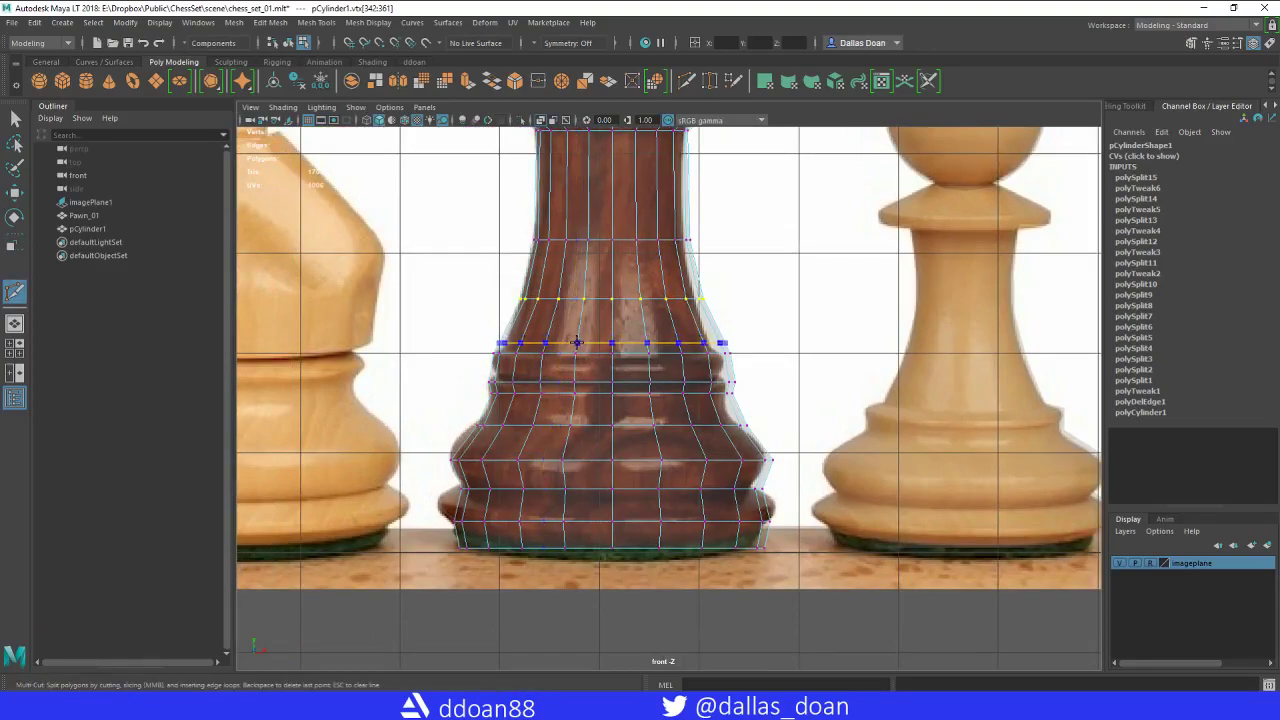
left_click(598, 348, "ctrl")
key("w")
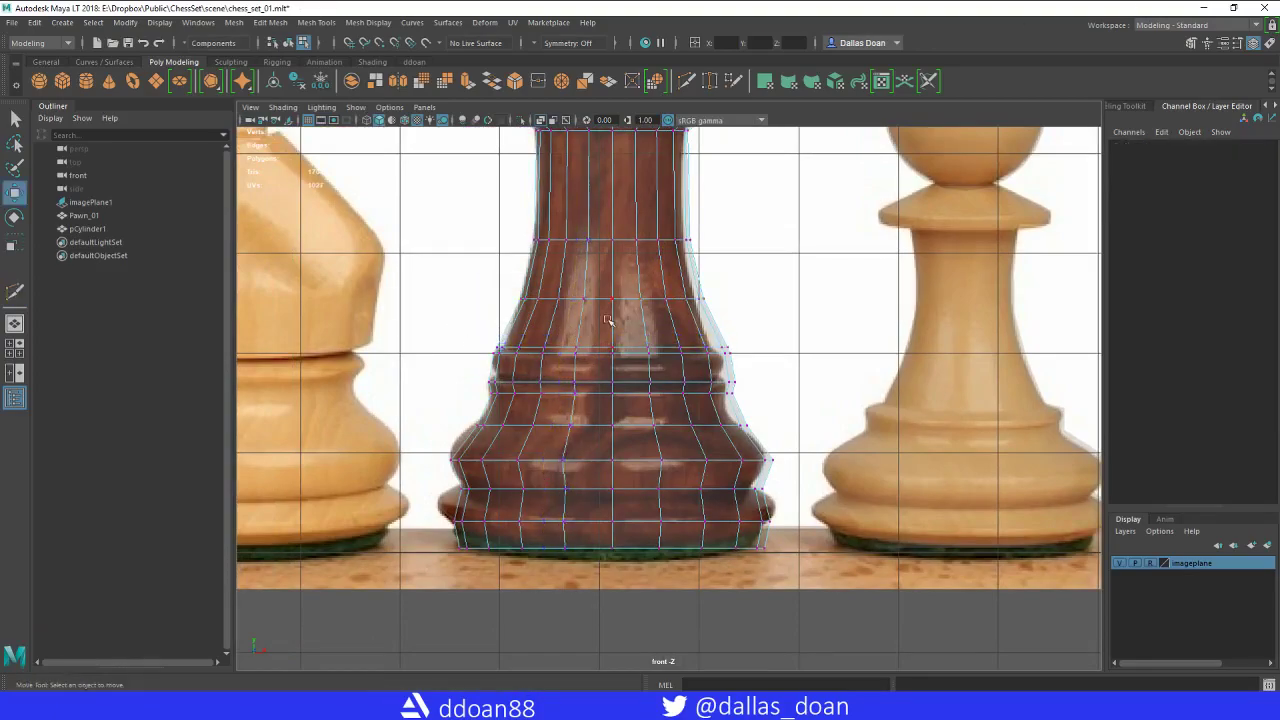
double_click(610, 349)
key("r")
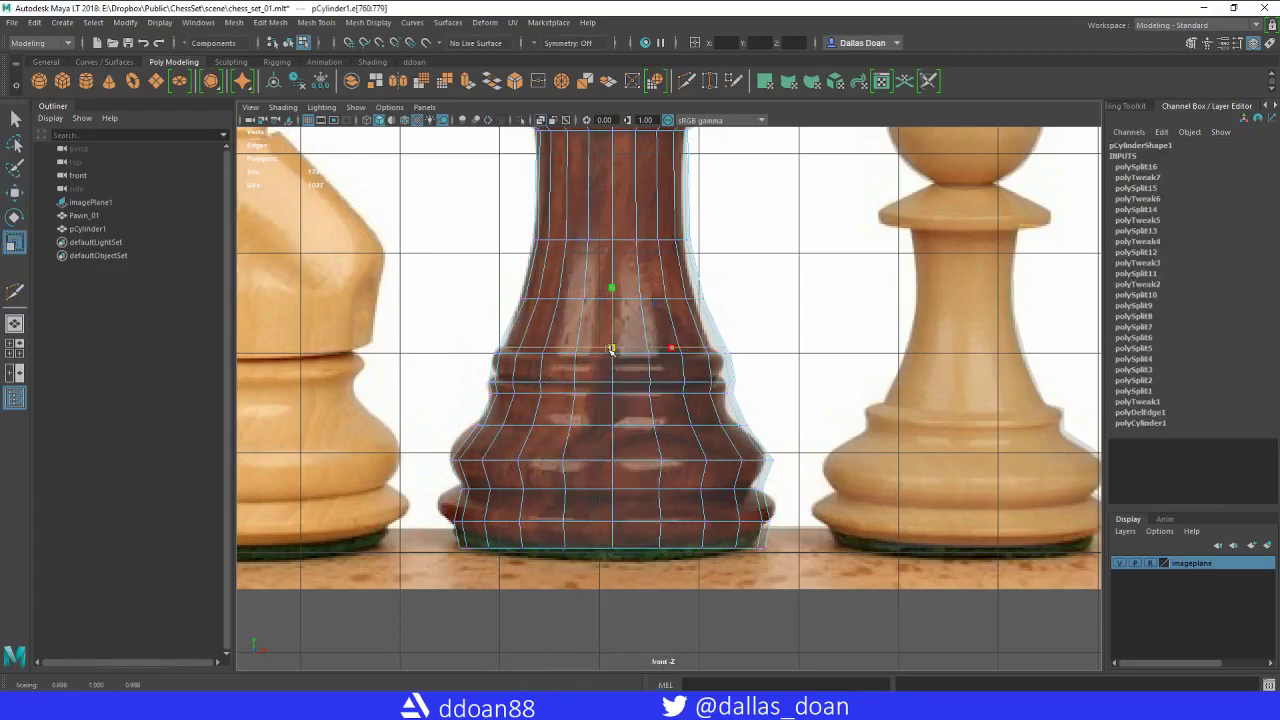
Insert an edge loop through the middle of the base collar and scale it inward to form the groove between its rings.
middle_click_drag(614, 401, 598, 371, "alt")
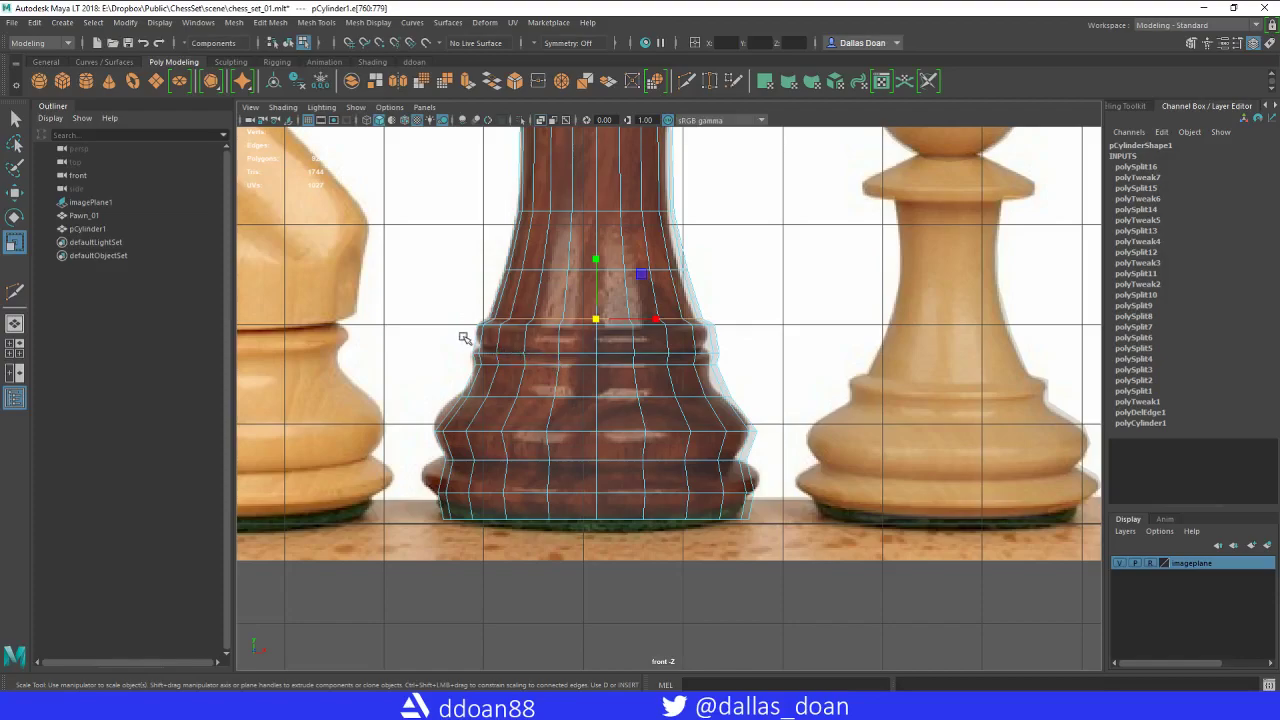
right_click_drag(514, 336, 446, 338, "shift")
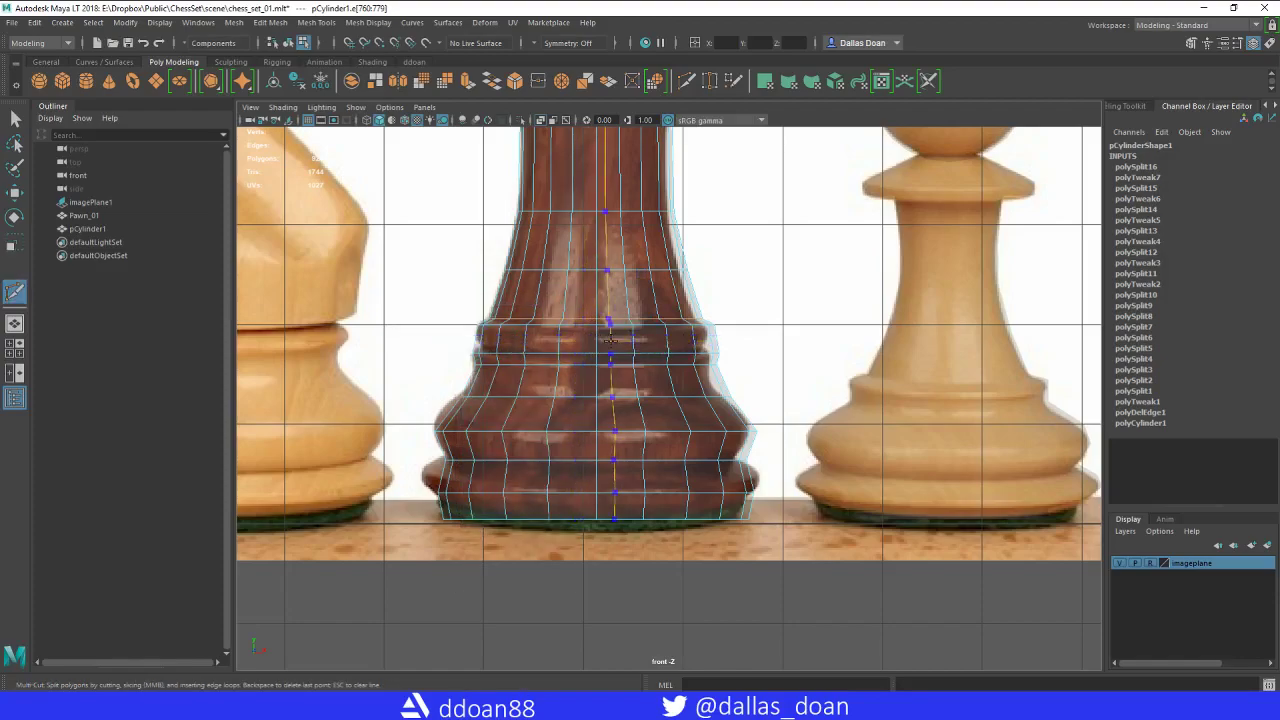
left_click(589, 344, "ctrl")
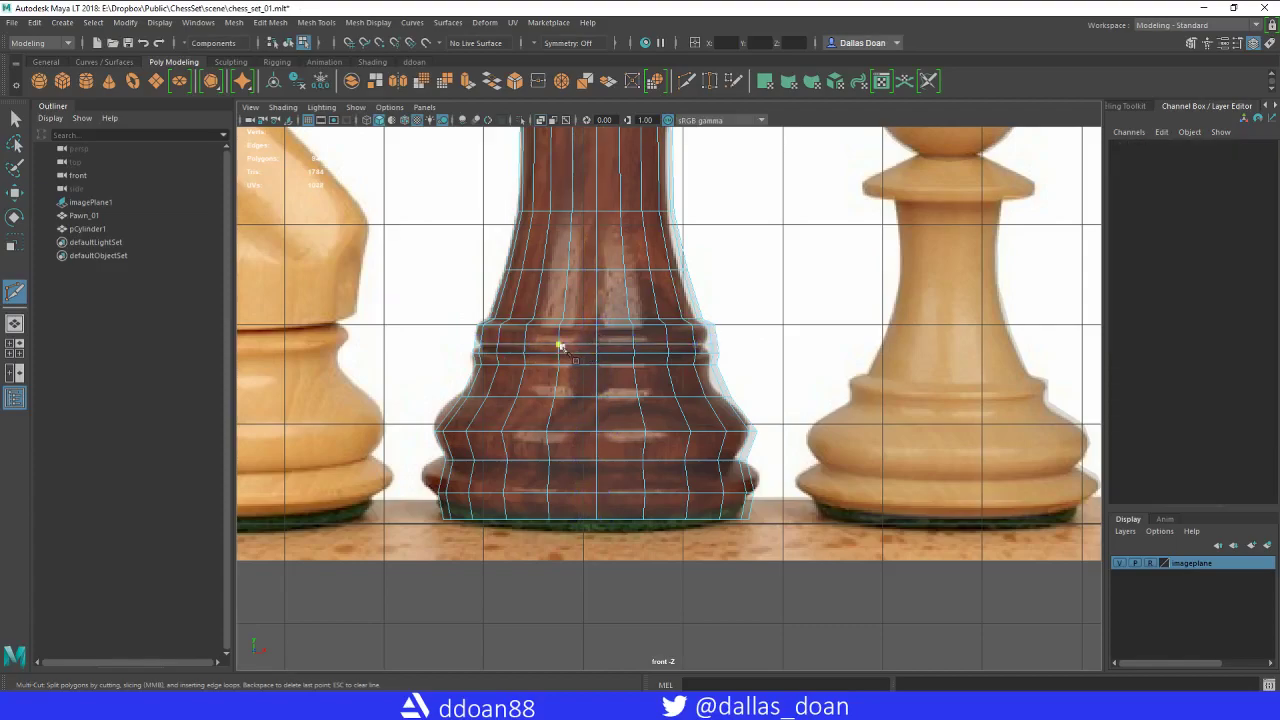
key("w")
right_click_drag(529, 341, 529, 306)
double_click(544, 344)
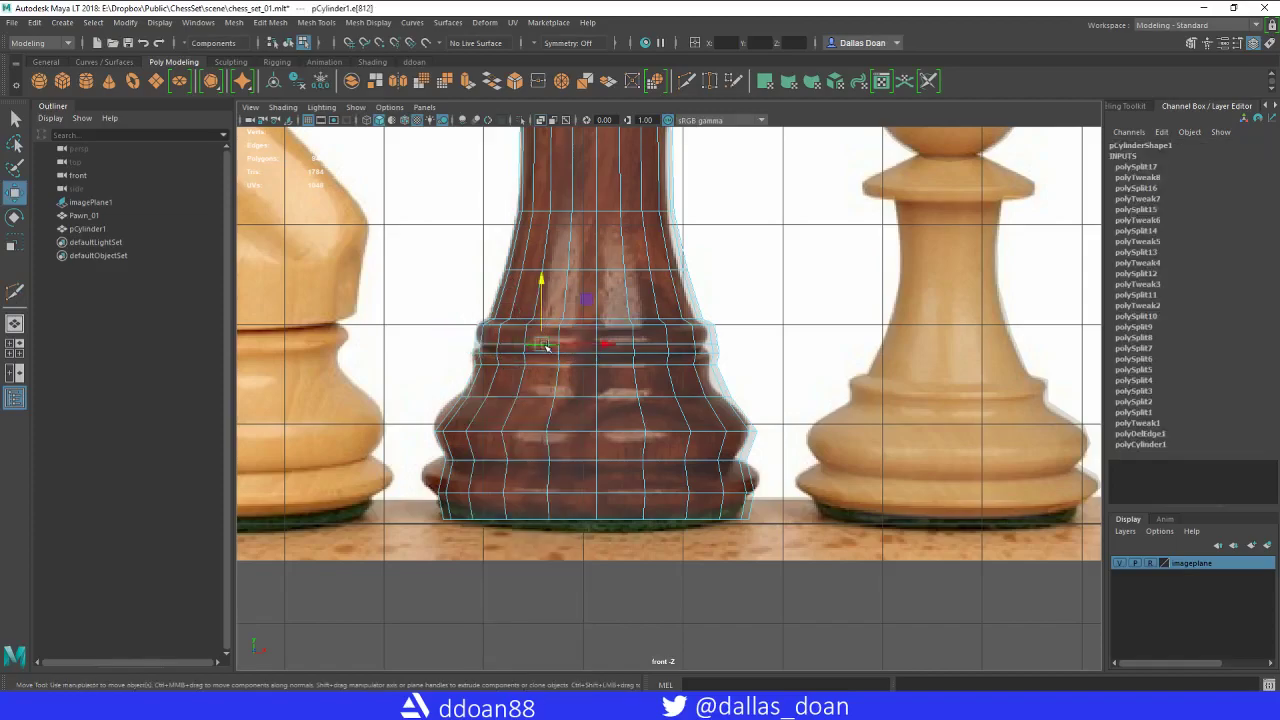
key("r")
left_click_drag(597, 345, 578, 346)
Insert an edge loop through the upper ring of the base collar and scale it slightly outward to round the ring.
right_click_drag(532, 335, 455, 337, "shift")
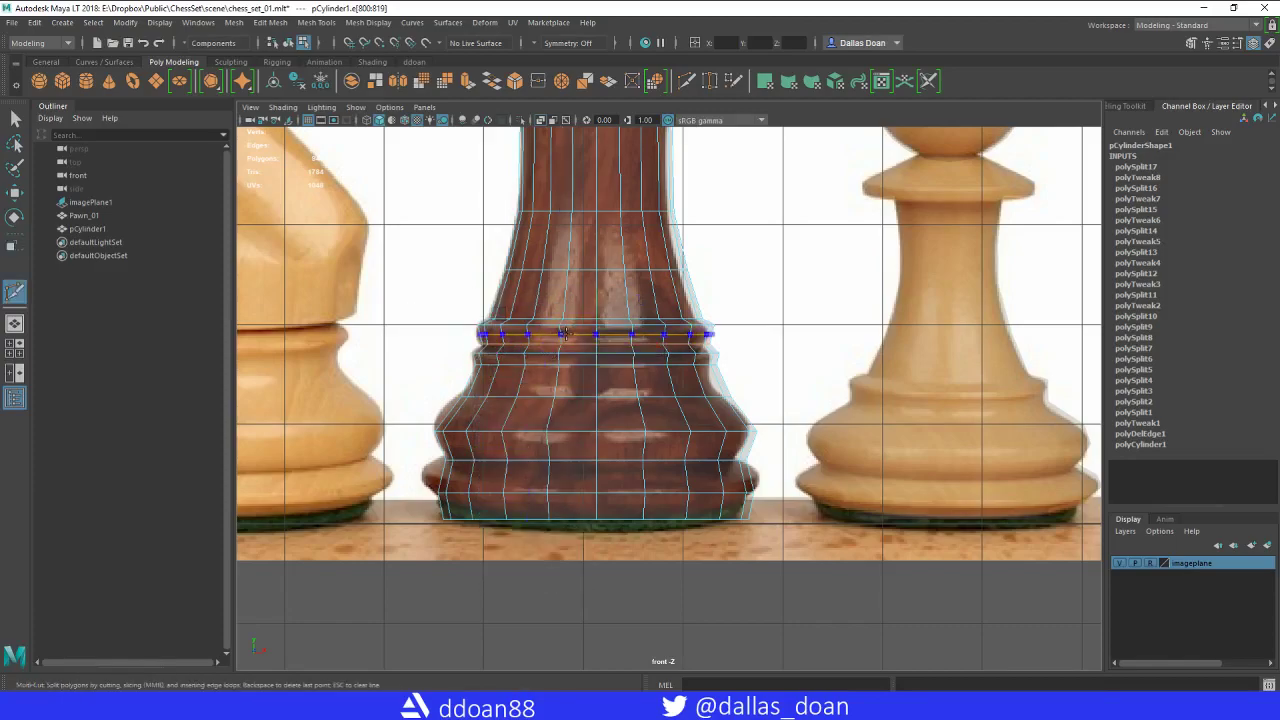
left_click(566, 337, "ctrl")
key("w")
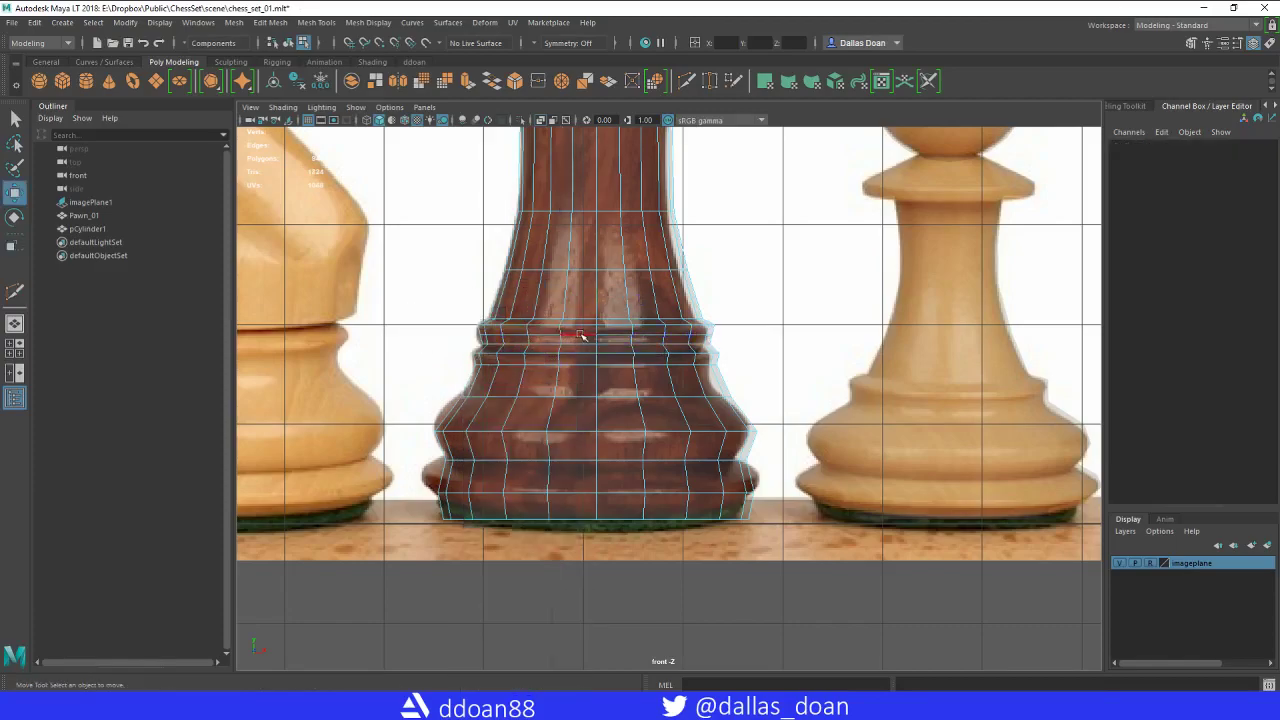
double_click(580, 335)
key("r")
left_click_drag(594, 337, 599, 334)
Scale the edge loop directly under the base collar slightly inward to fit the reference outline.
middle_click_drag(572, 370, 559, 335, "alt")
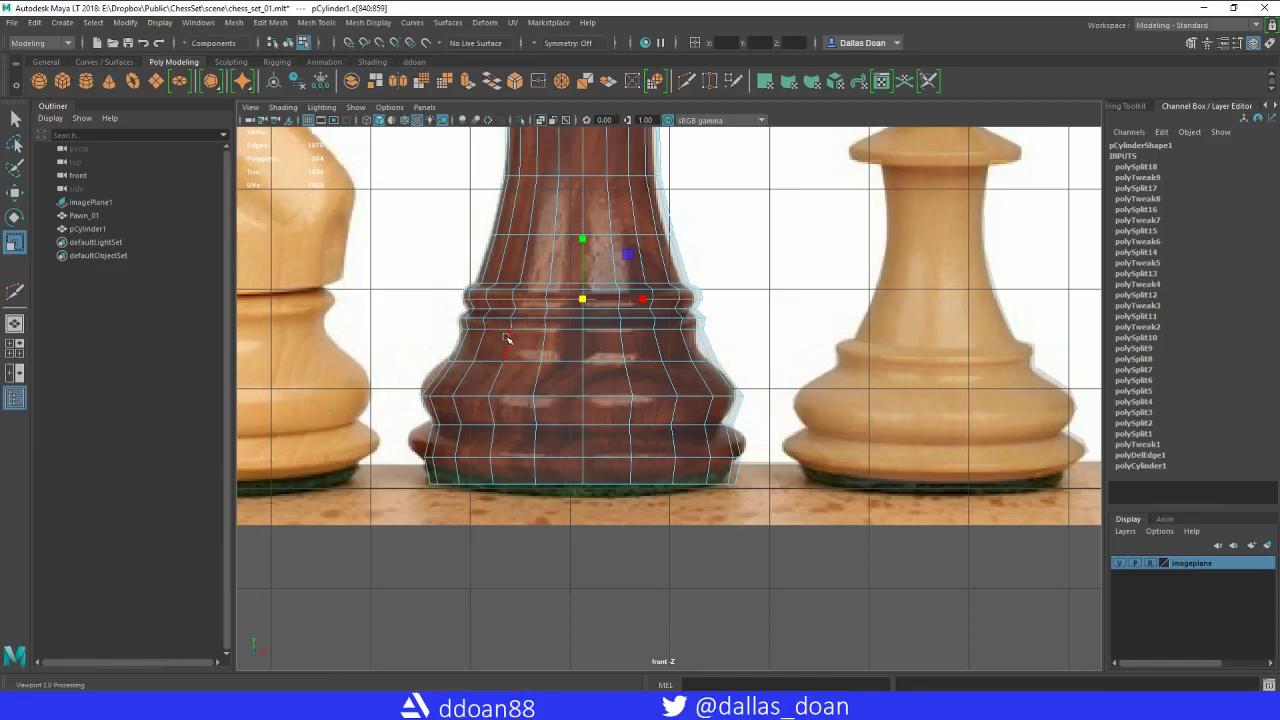
double_click(522, 331)
left_click_drag(581, 330, 580, 330)
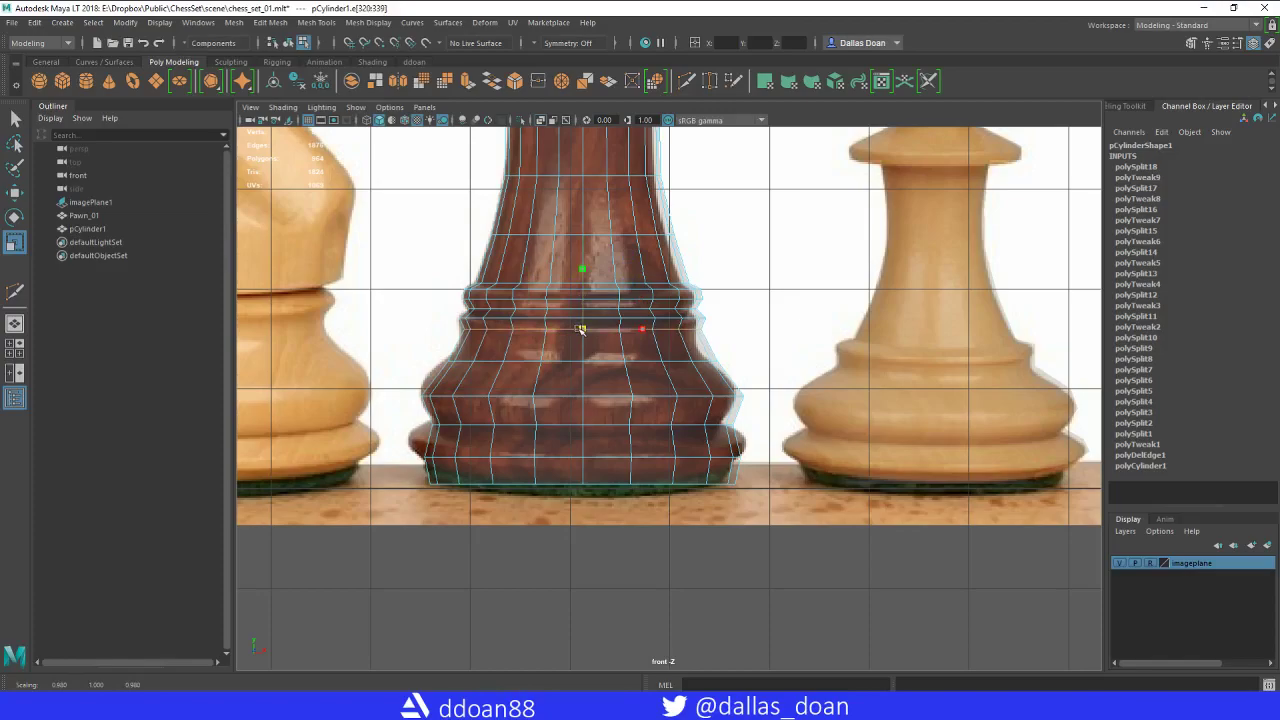
Insert an edge loop on the upper slope of the base bulge and scale it slightly outward to round the curve.
right_click_drag(532, 364, 455, 363, "shift")
left_click(546, 378, "ctrl")
key("w")
right_click_drag(574, 340, 571, 371)
double_click(580, 377)
key("r")
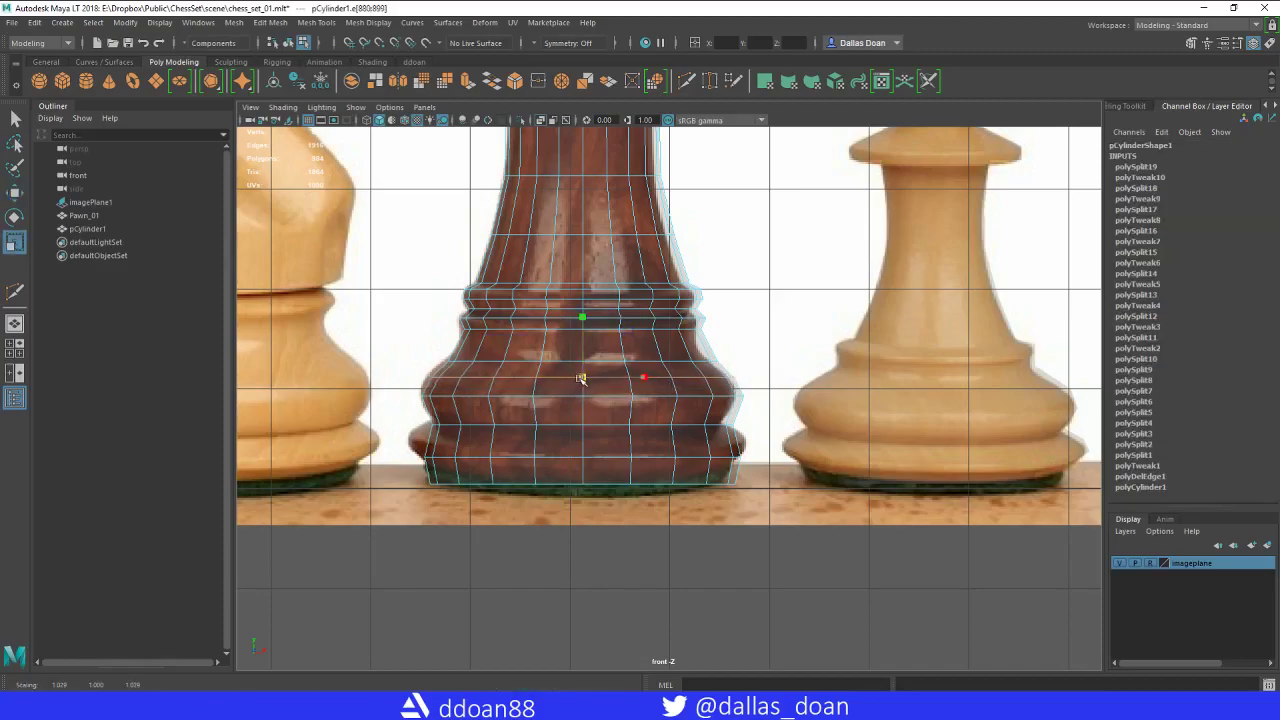
left_click_drag(582, 379, 586, 379)
Insert an edge loop through the upper part of the lowest base ring and scale it outward to the reference's widest point.
middle_click_drag(539, 402, 543, 332, "alt")
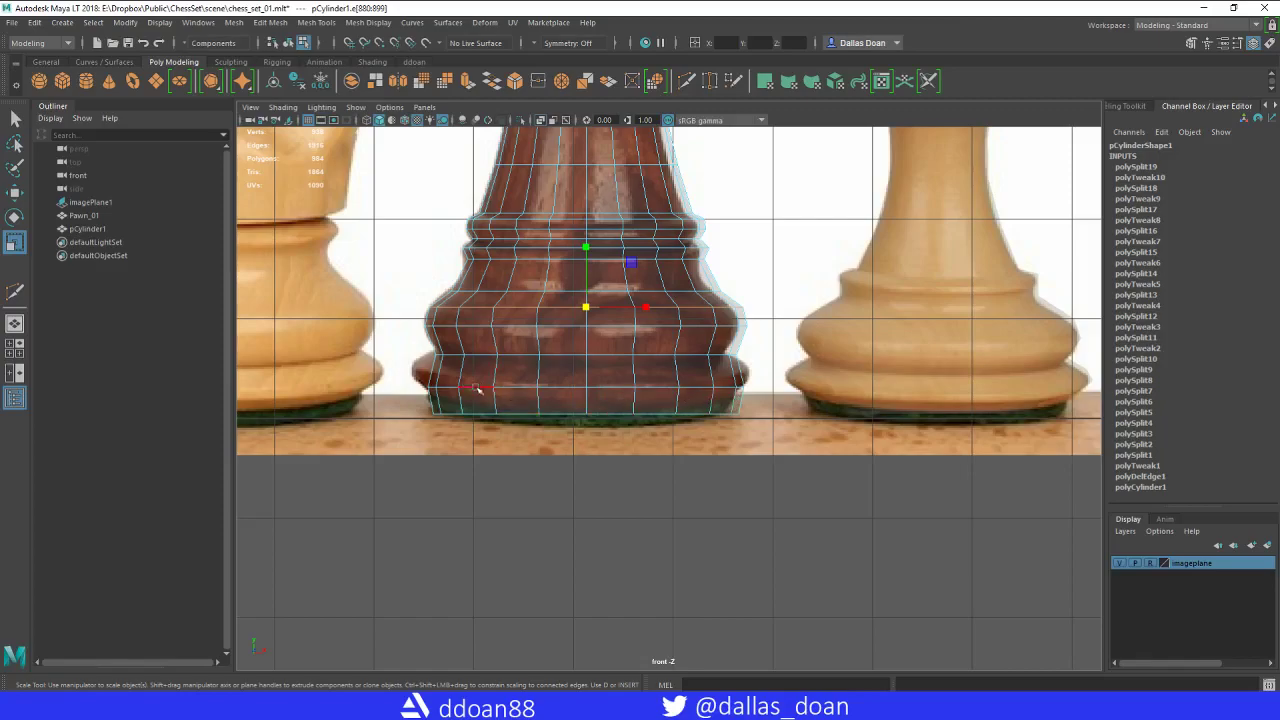
right_click_drag(458, 365, 381, 365, "shift")
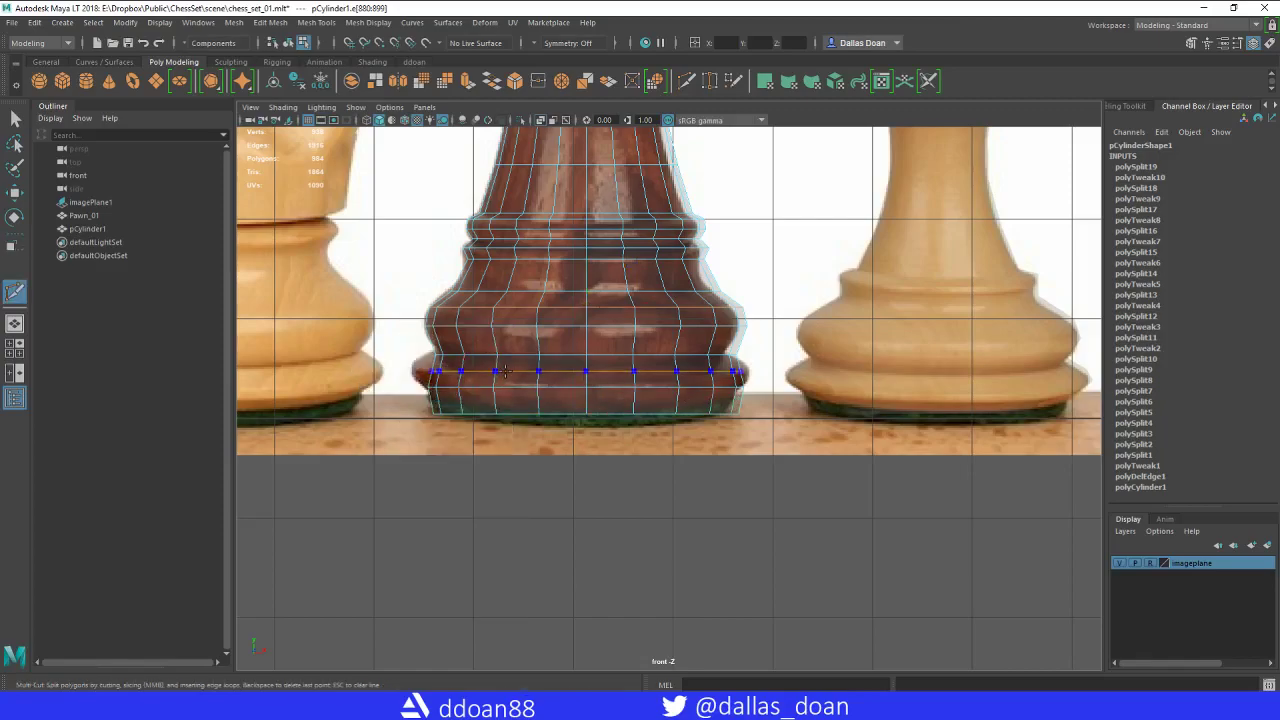
left_click(500, 366, "ctrl")
key("w")
right_click_drag(521, 340, 525, 320)
double_click(530, 371)
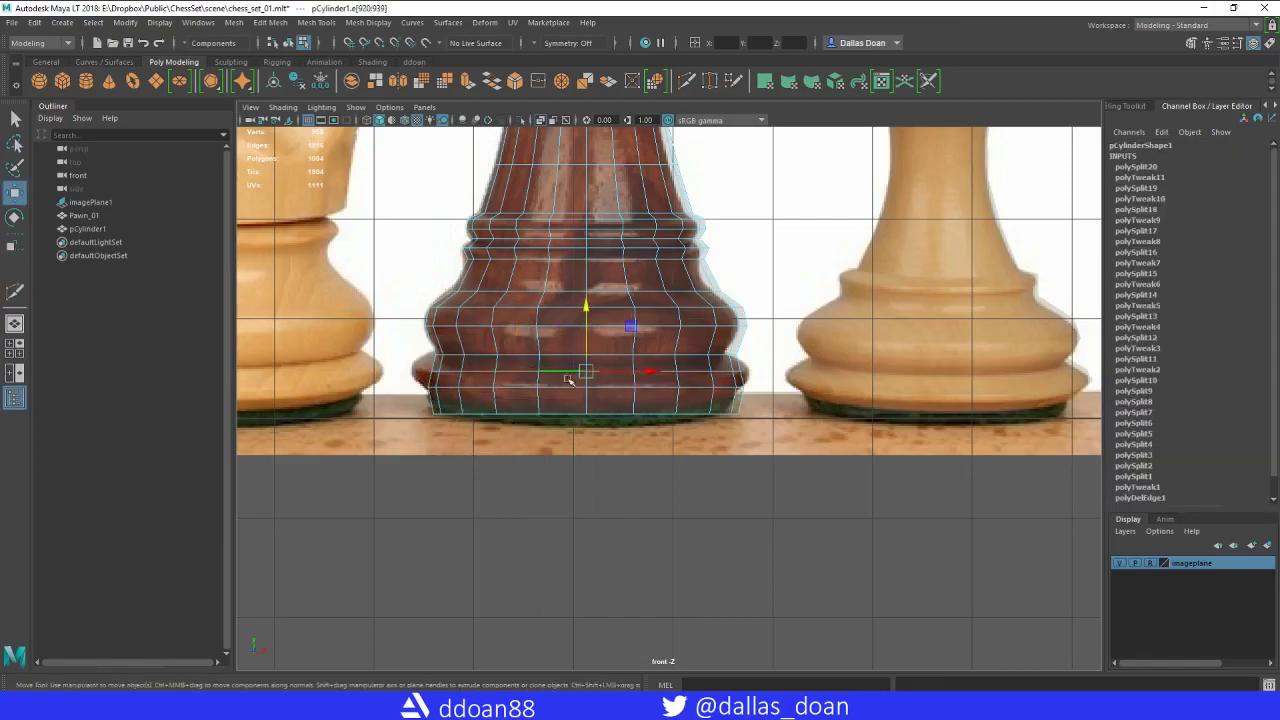
key("r")
left_click_drag(586, 369, 607, 379)
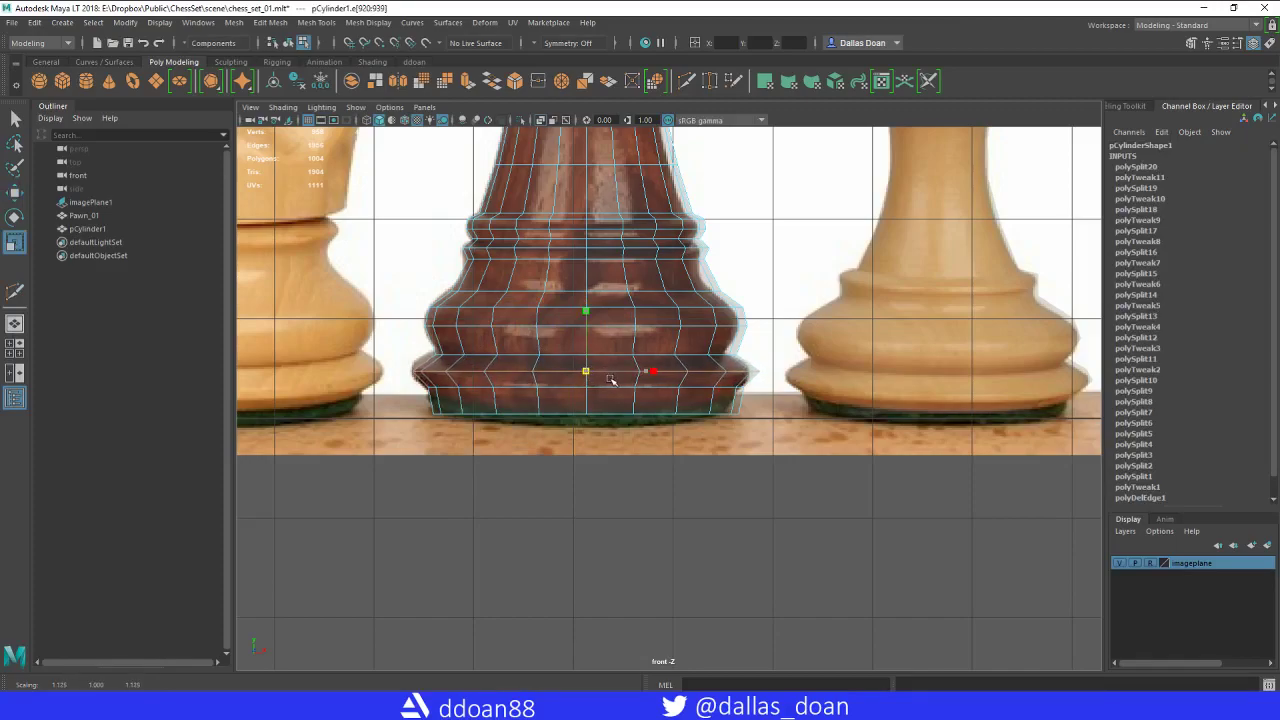
Insert an edge loop between the crease and the widest loop of the lowest base ring, and scale it slightly outward.
double_click(492, 360)
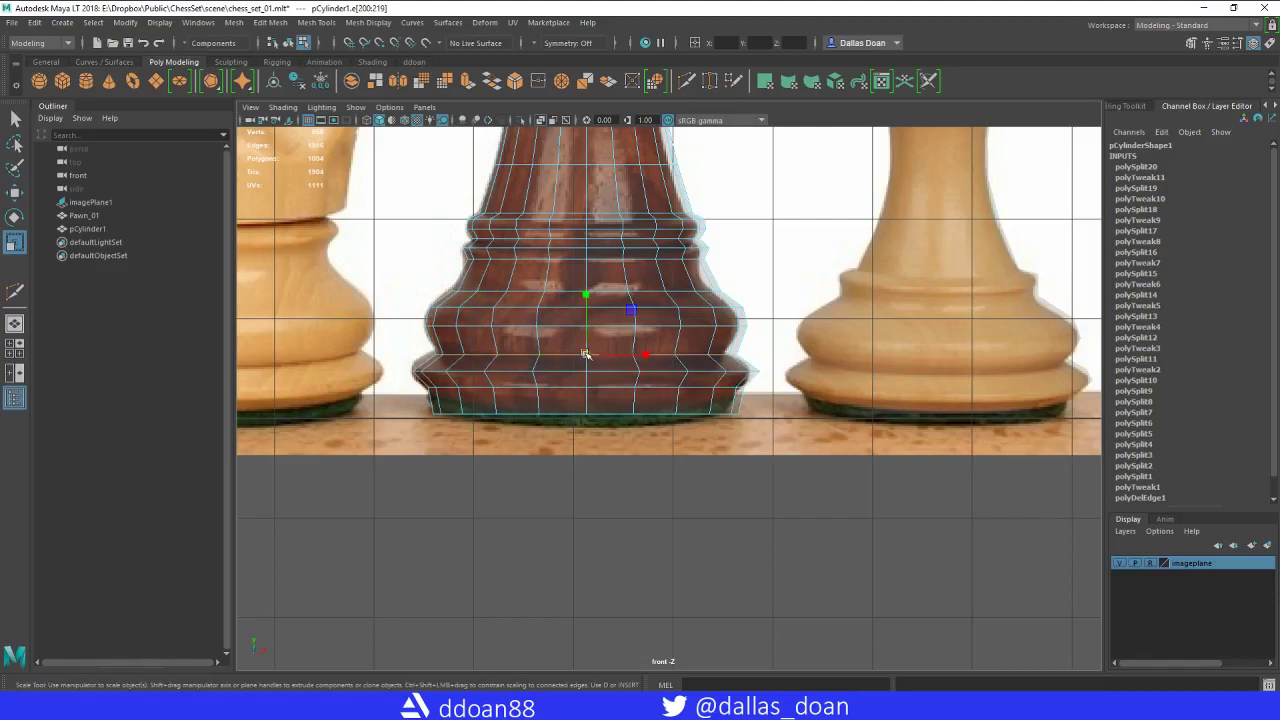
middle_click_drag(500, 367, 505, 401, "alt")
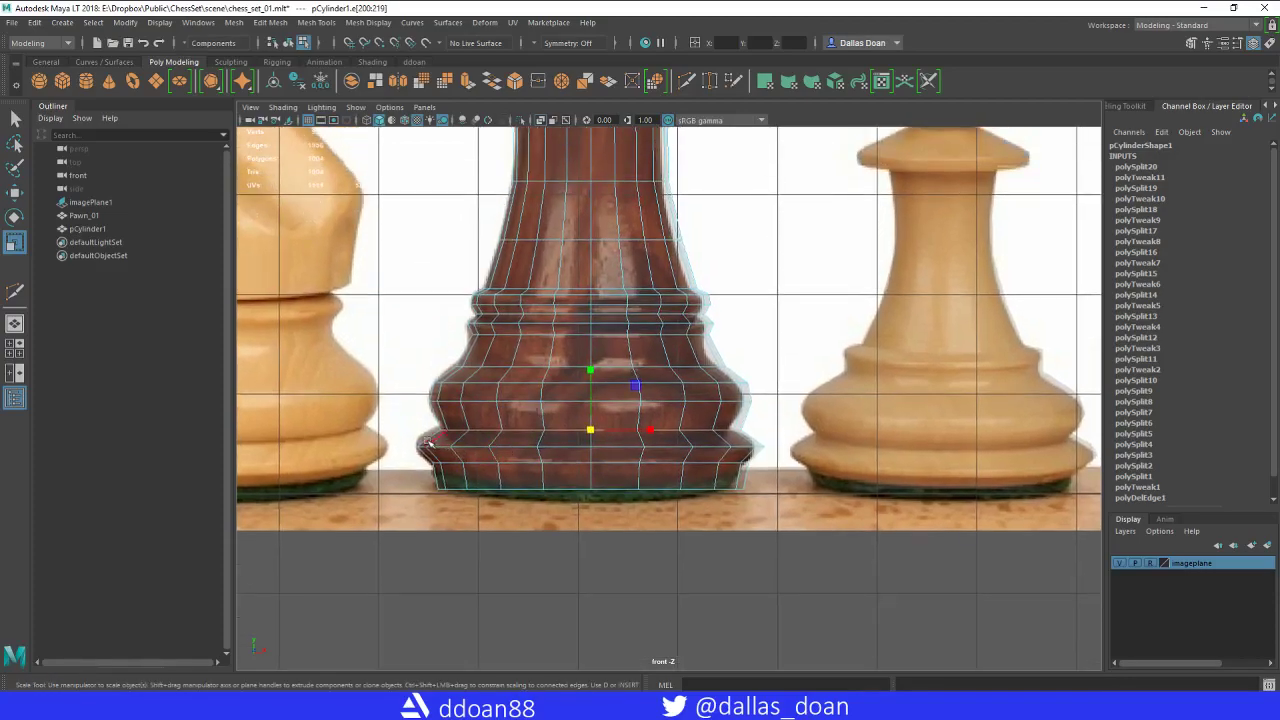
right_click_drag(505, 401, 537, 308, "shift")
key("w")
double_click(569, 438)
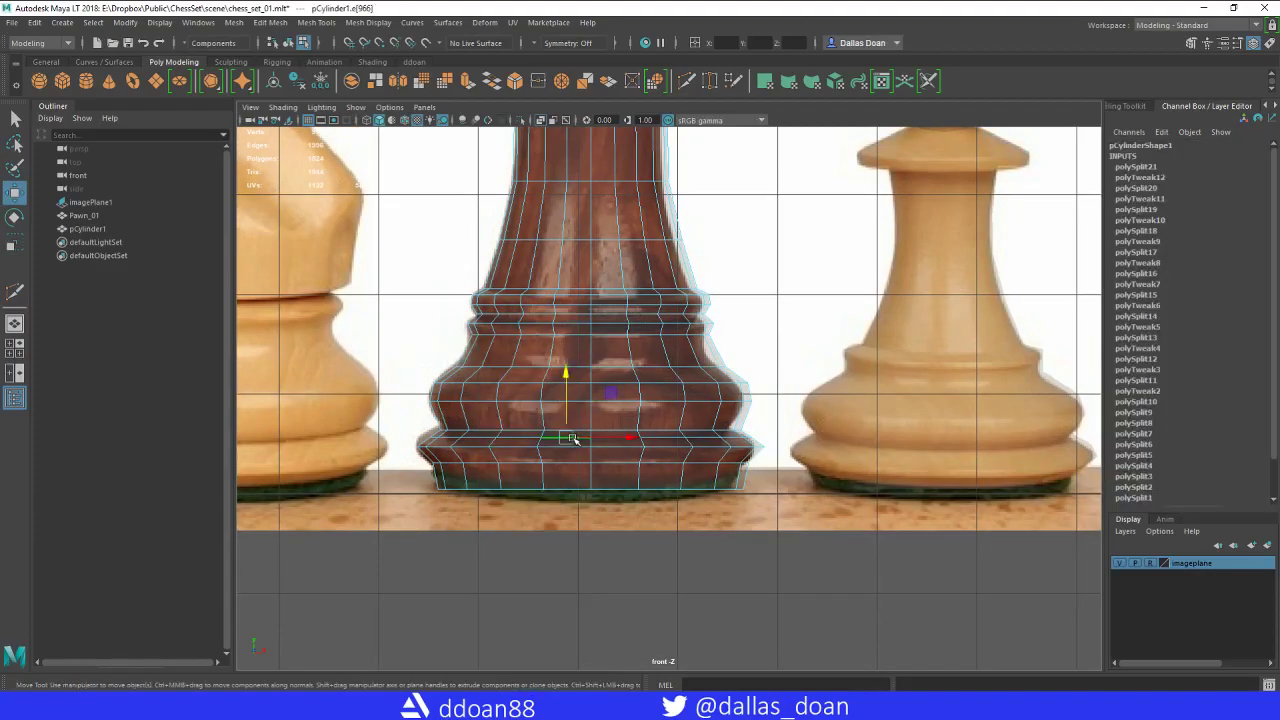
key("r")
left_click_drag(591, 437, 593, 440)
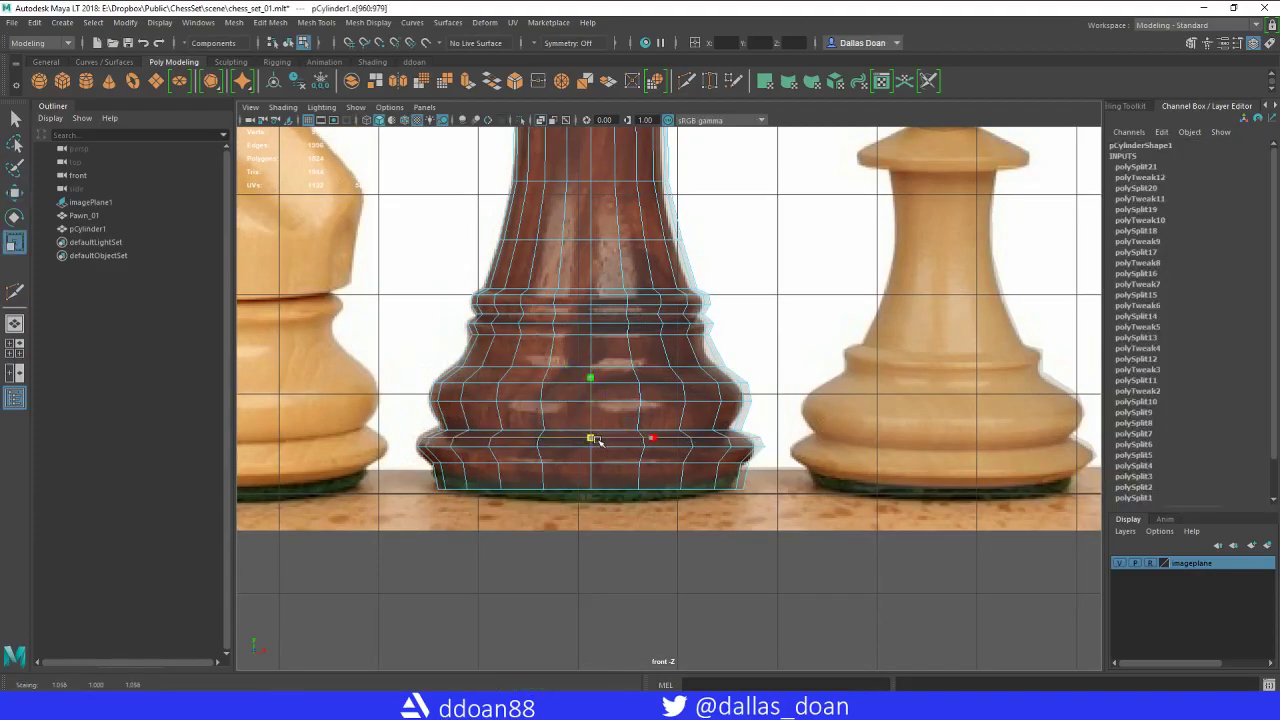
Return the rook to object mode and delete its construction history.
scroll(595, 441, "down", 10)
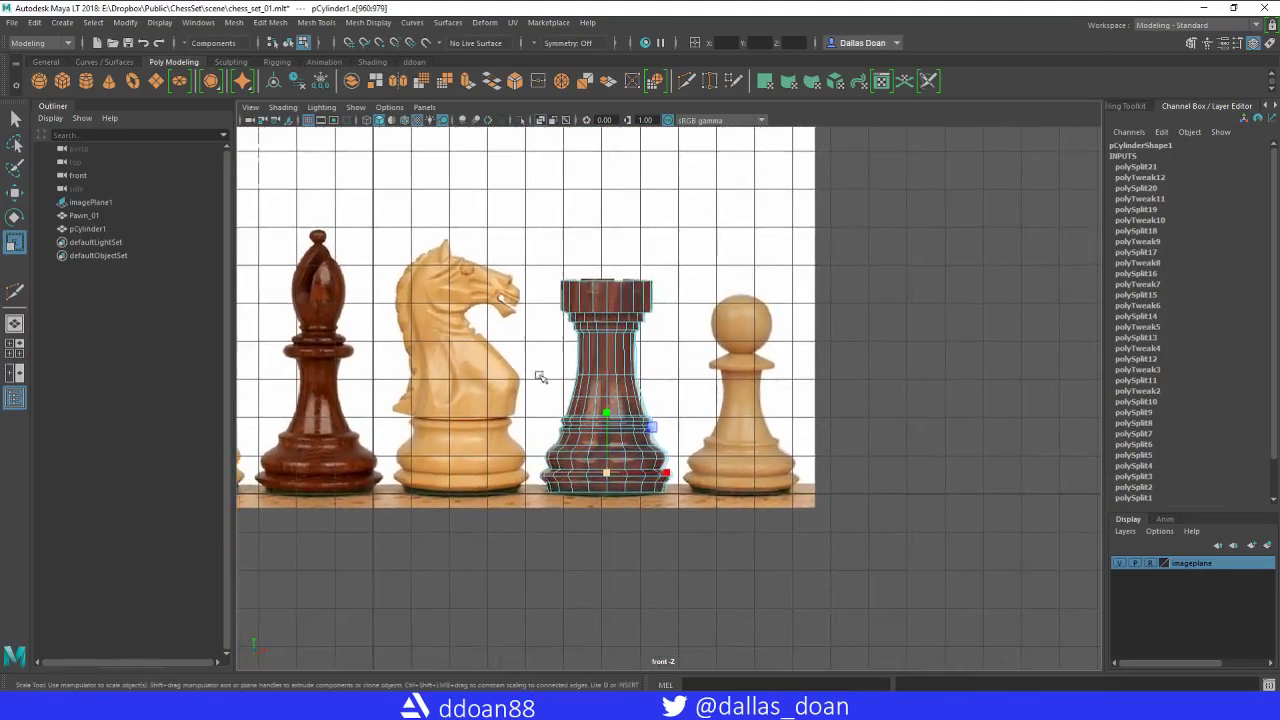
scroll(550, 383, "up", 2)
right_click_drag(600, 300, 605, 275)
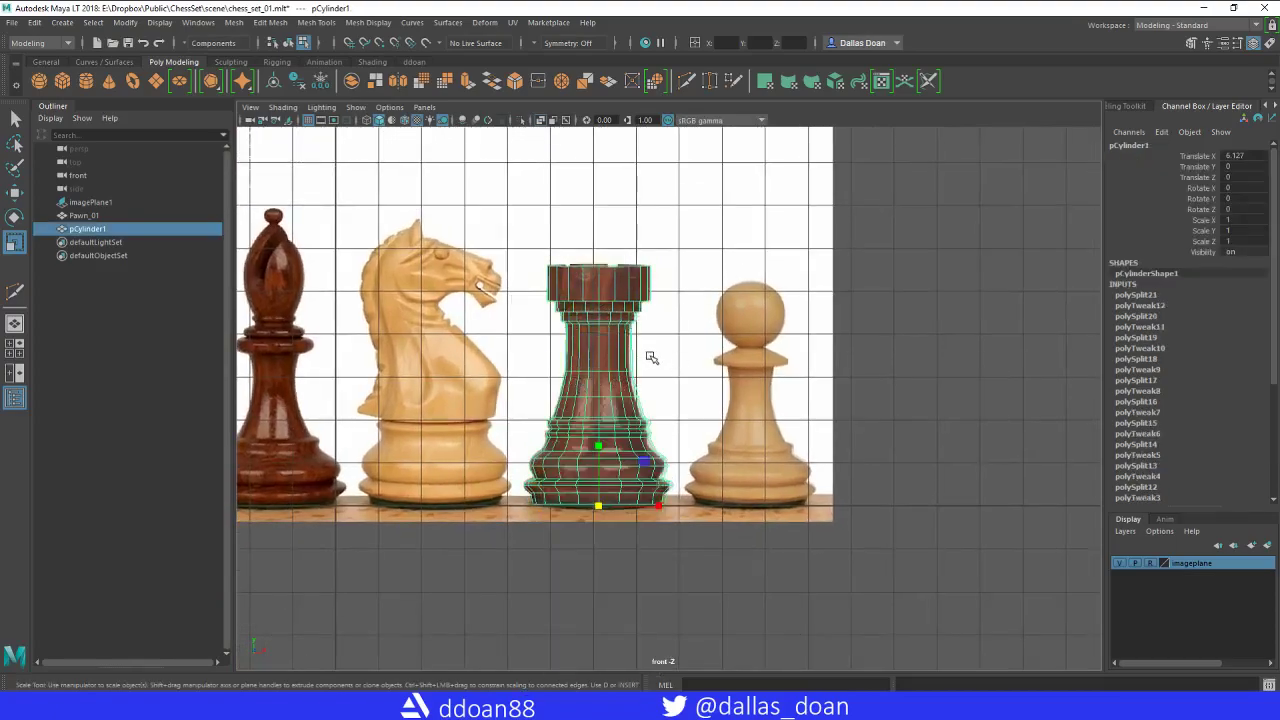
left_click(35, 22)
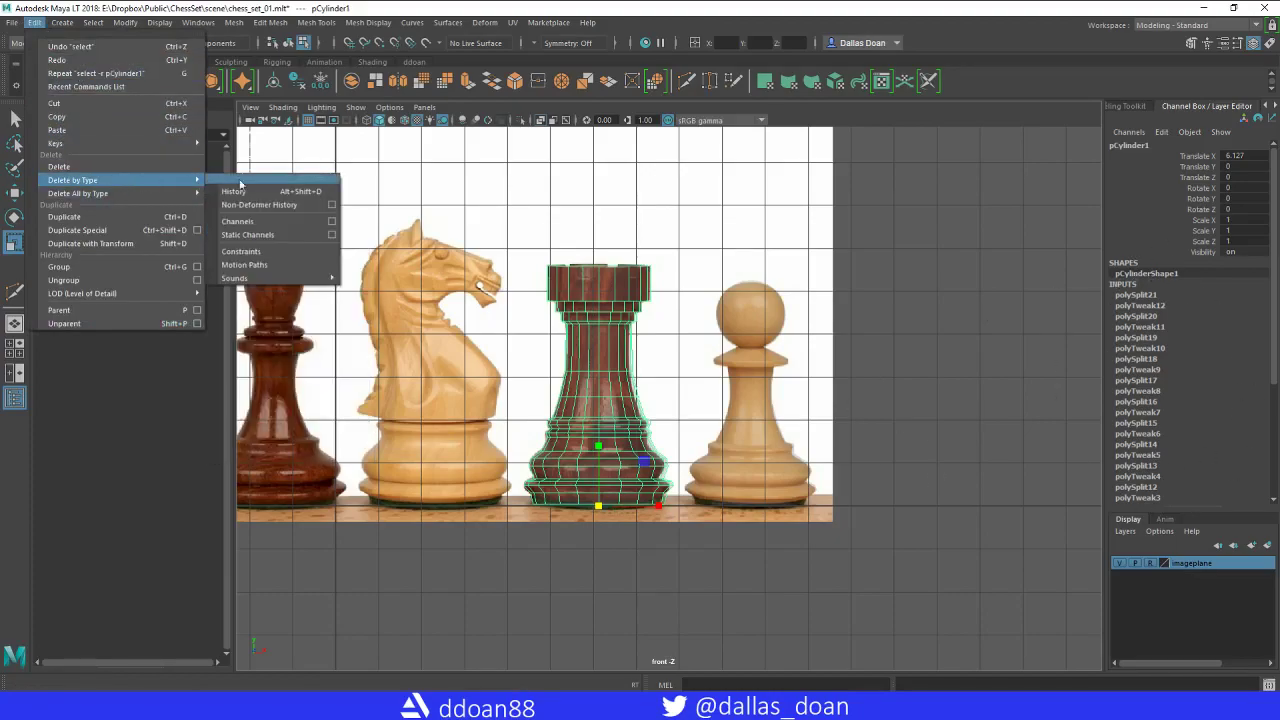
left_click(300, 184)
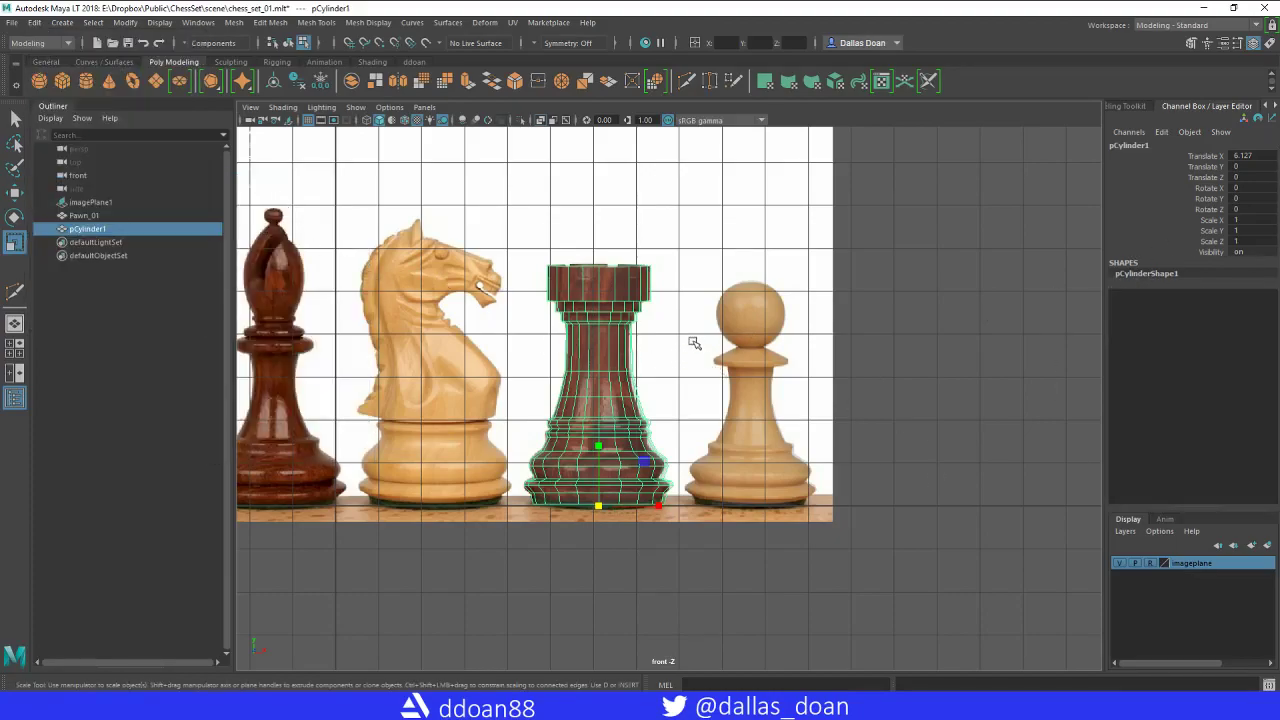
Freeze the rook's transformations and deselect it.
key("w")
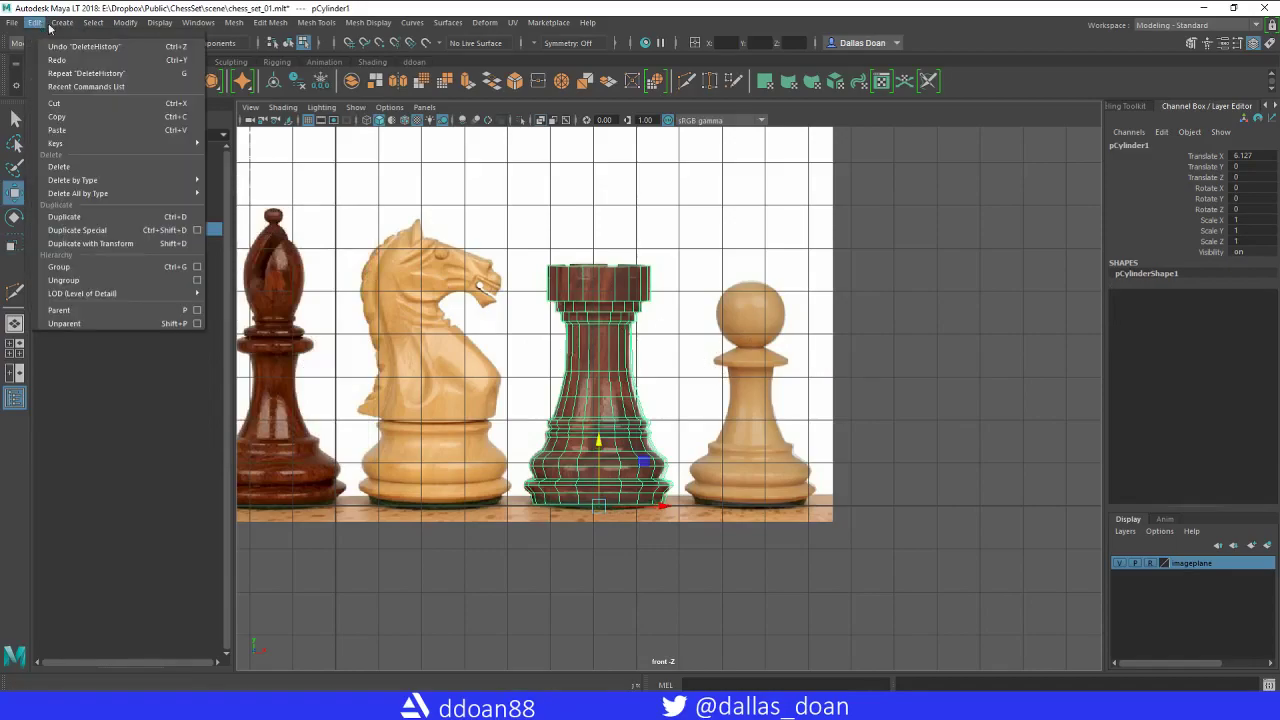
left_click(125, 22)
left_click(150, 80)
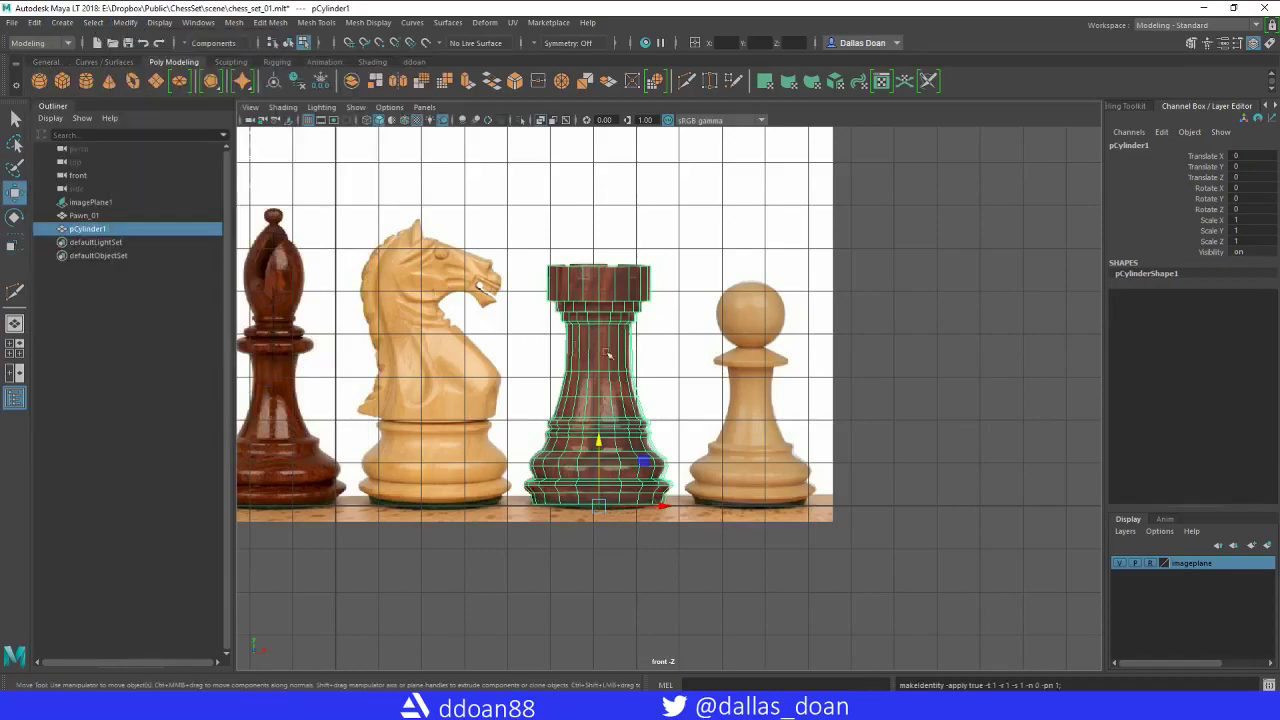
left_click(964, 355)
Turn off the X-ray display so the pieces show solid, and switch to the perspective view.
right_click_drag(594, 382, 604, 356)
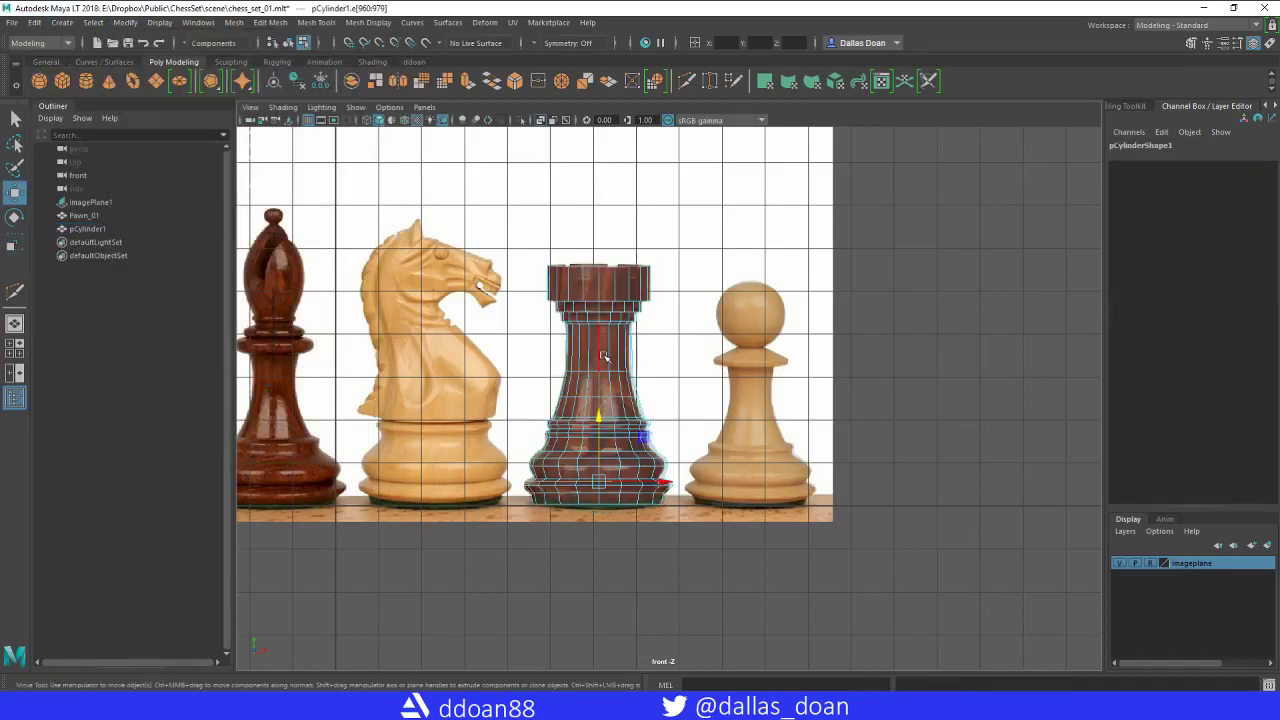
left_click(531, 120)
key("F8")
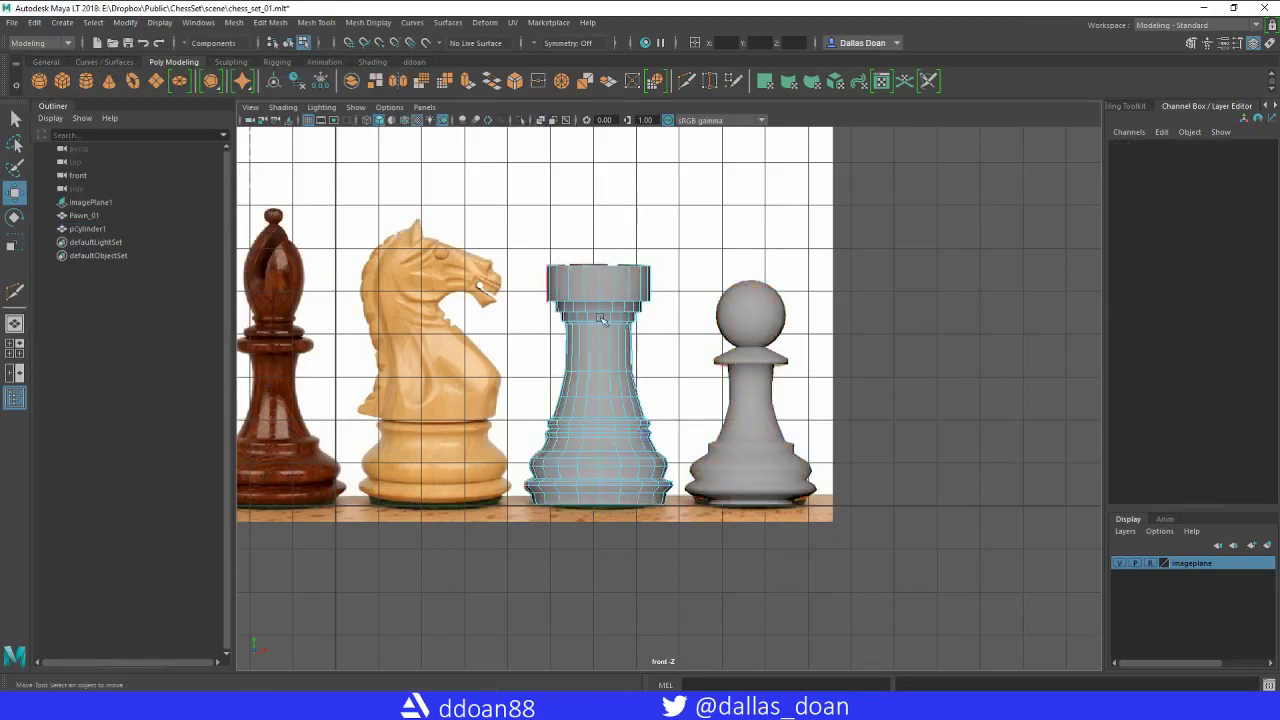
key("space")
key("space")
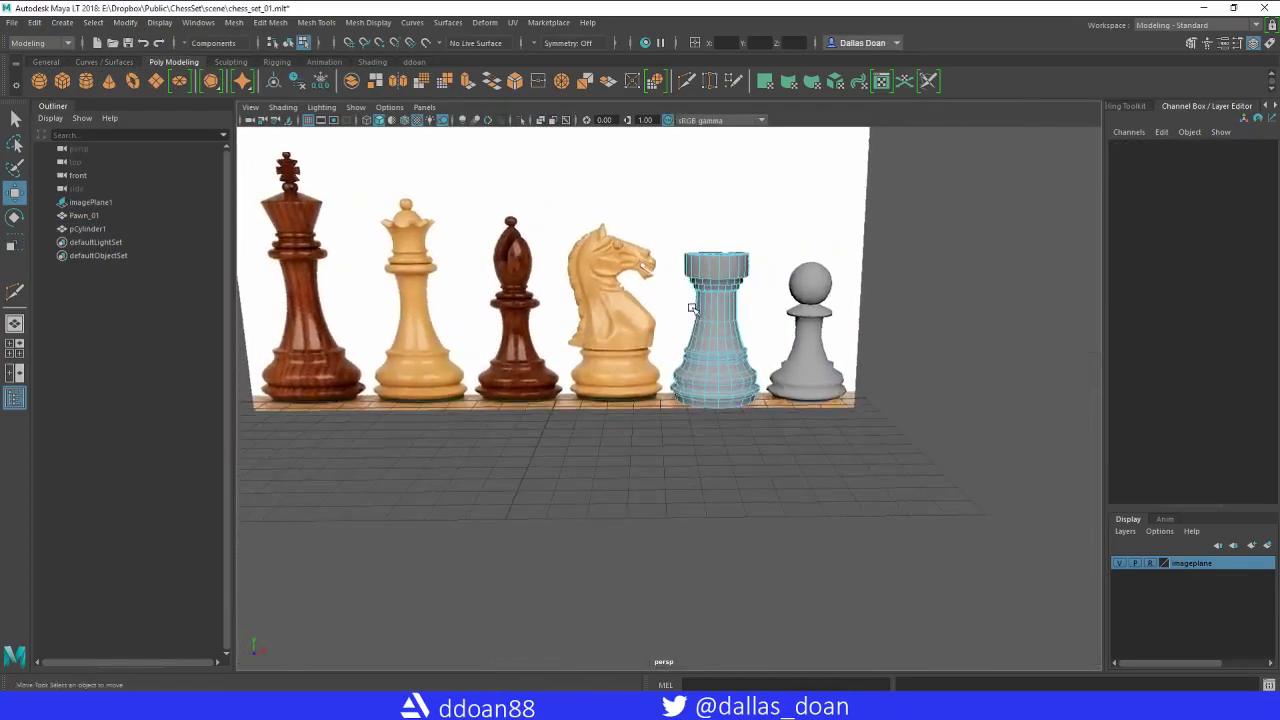
Hide the imageplane layer to examine the rook's flat top from above, and show the layer again.
left_click(1120, 563)
left_click_drag(926, 500, 677, 352, "alt")
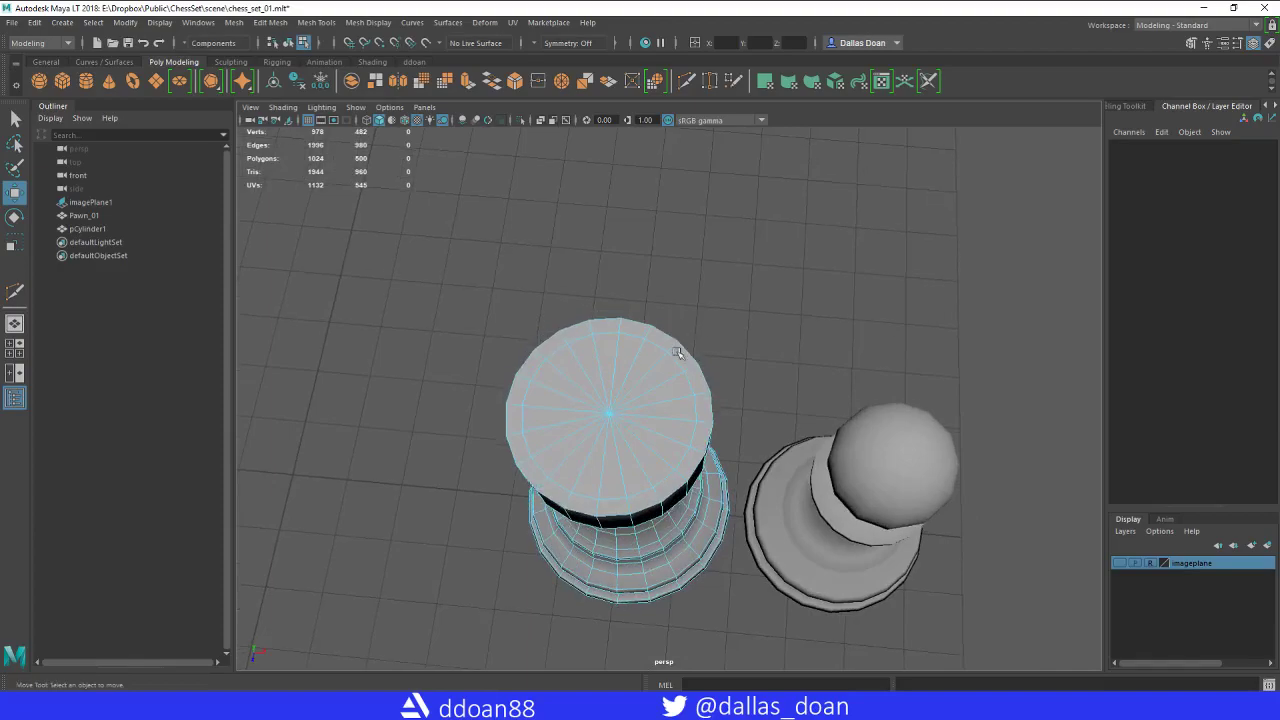
left_click(1119, 564)
left_click_drag(770, 478, 777, 356, "alt")
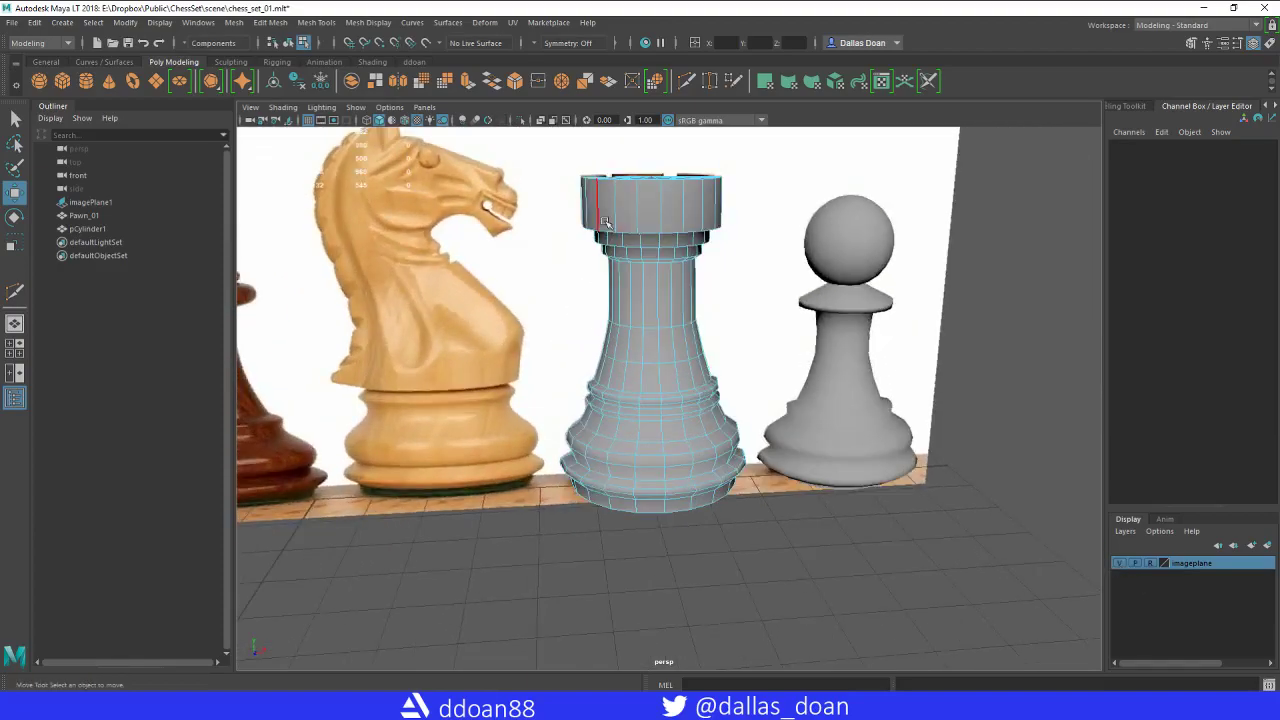
Move the rook aside along X to examine the battlements on the reference rook, and undo the move.
right_click_drag(653, 213, 677, 302)
left_click_drag(718, 460, 1043, 440)
left_click_drag(709, 428, 679, 439, "alt")
left_click_drag(645, 365, 615, 253, "alt")
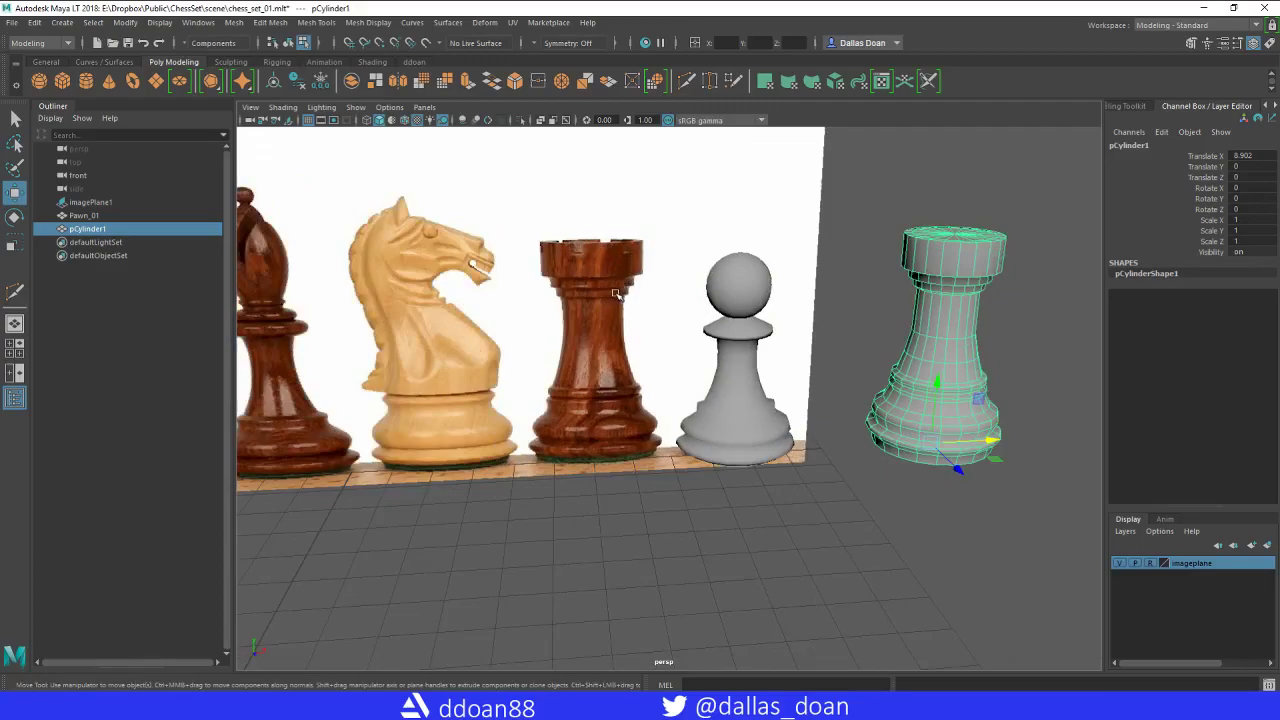
left_click_drag(617, 293, 636, 279, "alt")
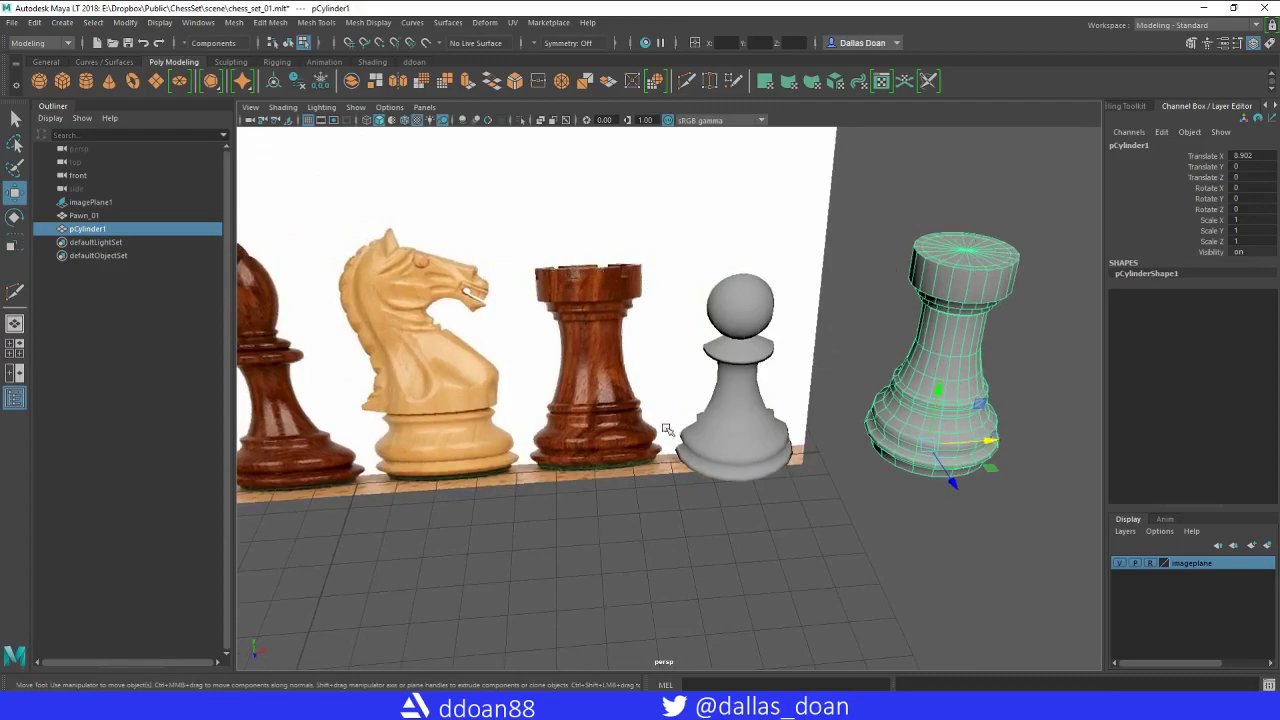
left_click_drag(637, 428, 650, 293, "alt")
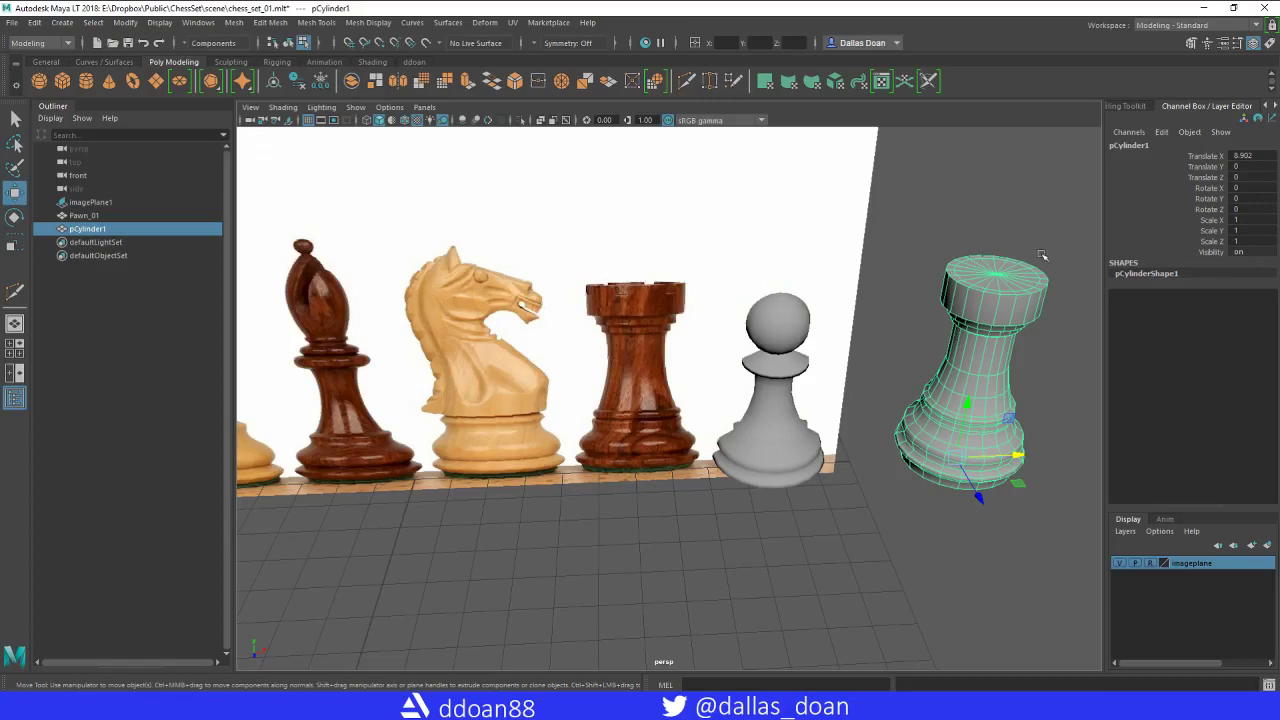
key("ctrl+z")
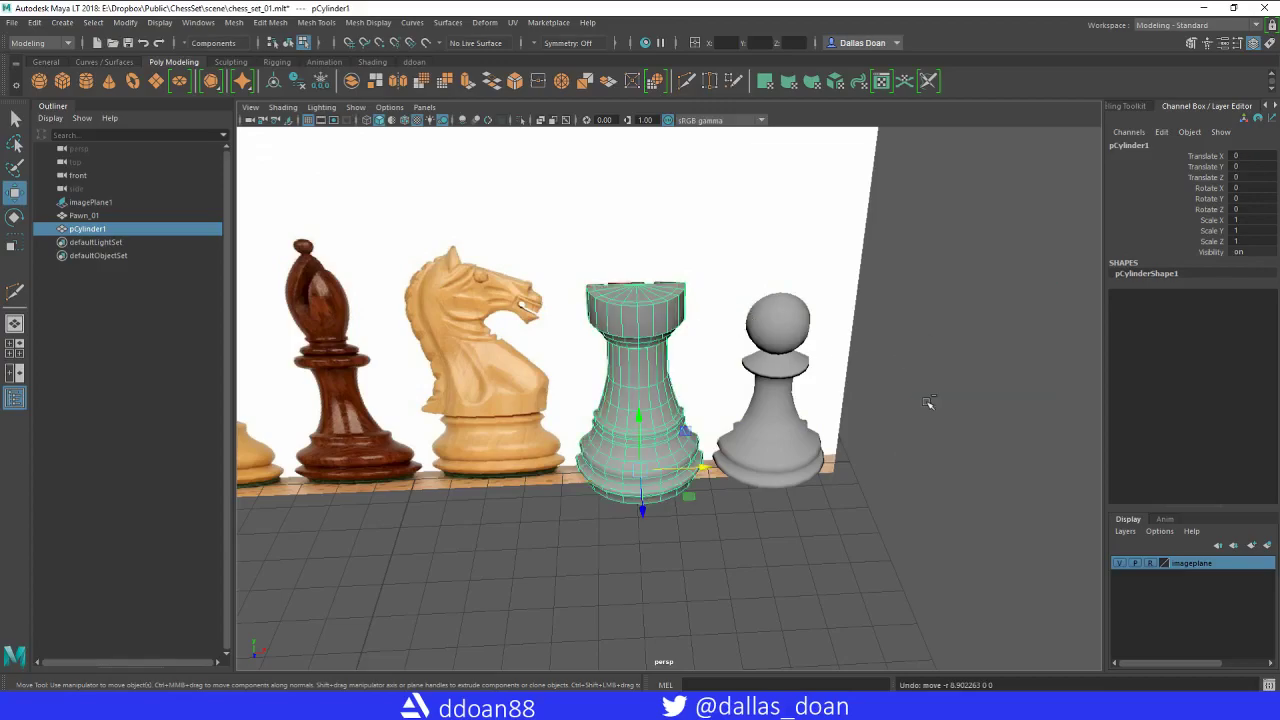
Hide the imageplane layer and frame the rook's top from above.
left_click_drag(628, 420, 678, 443, "alt")
right_click_drag(678, 443, 698, 425, "alt")
middle_click_drag(660, 340, 695, 411, "alt")
right_click_drag(695, 410, 769, 449, "alt")
left_click(1118, 563)
left_click_drag(760, 420, 730, 460, "alt")
Try marking out the battlements by selecting spaced pairs of faces around the rook's top rim, and clear the selection.
right_click_drag(645, 345, 643, 372)
left_click(632, 374)
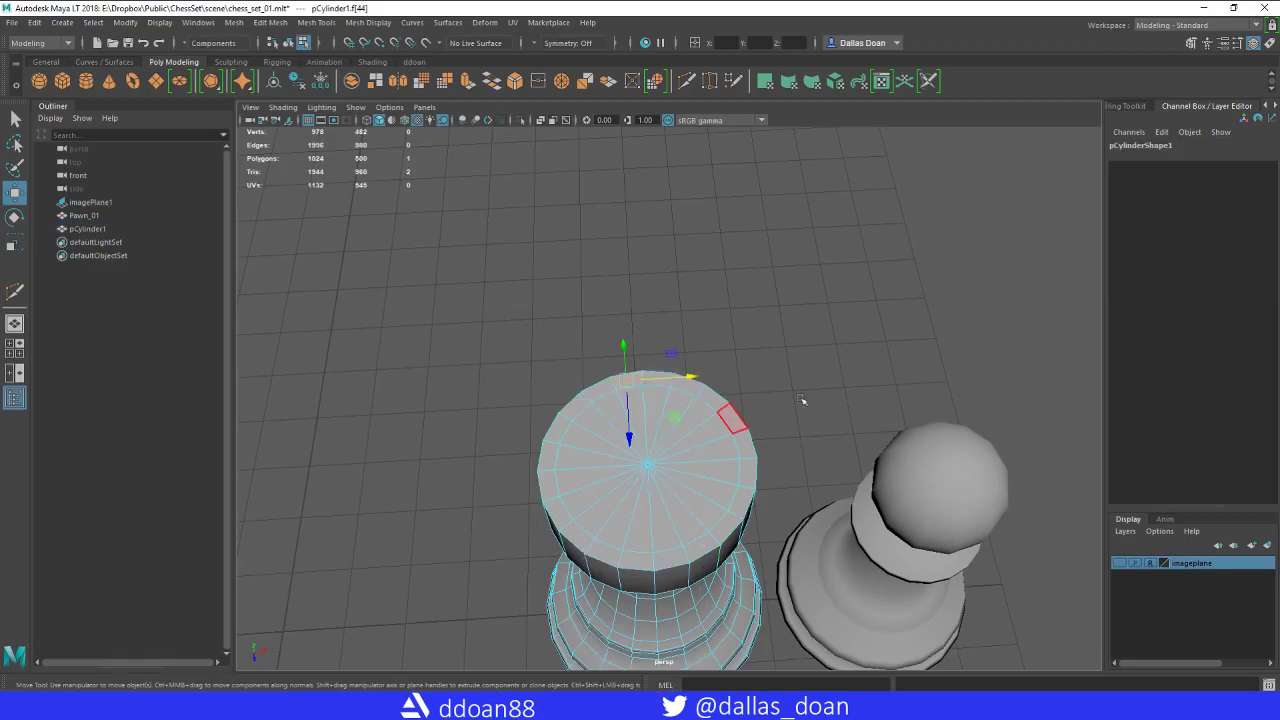
left_click_drag(800, 398, 815, 340, "alt")
right_click_drag(815, 340, 871, 400, "alt")
left_click(638, 243, "shift")
left_click(737, 266, "shift")
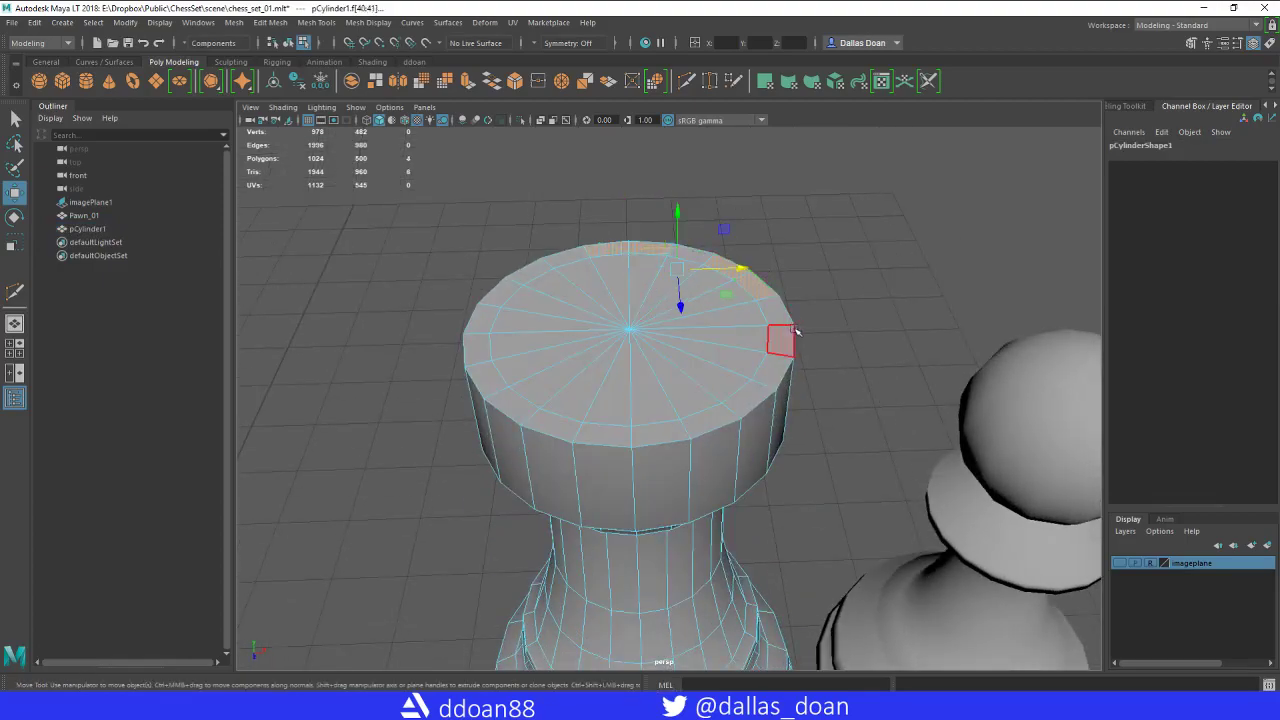
left_click(785, 341, "shift")
left_click(757, 366, "shift")
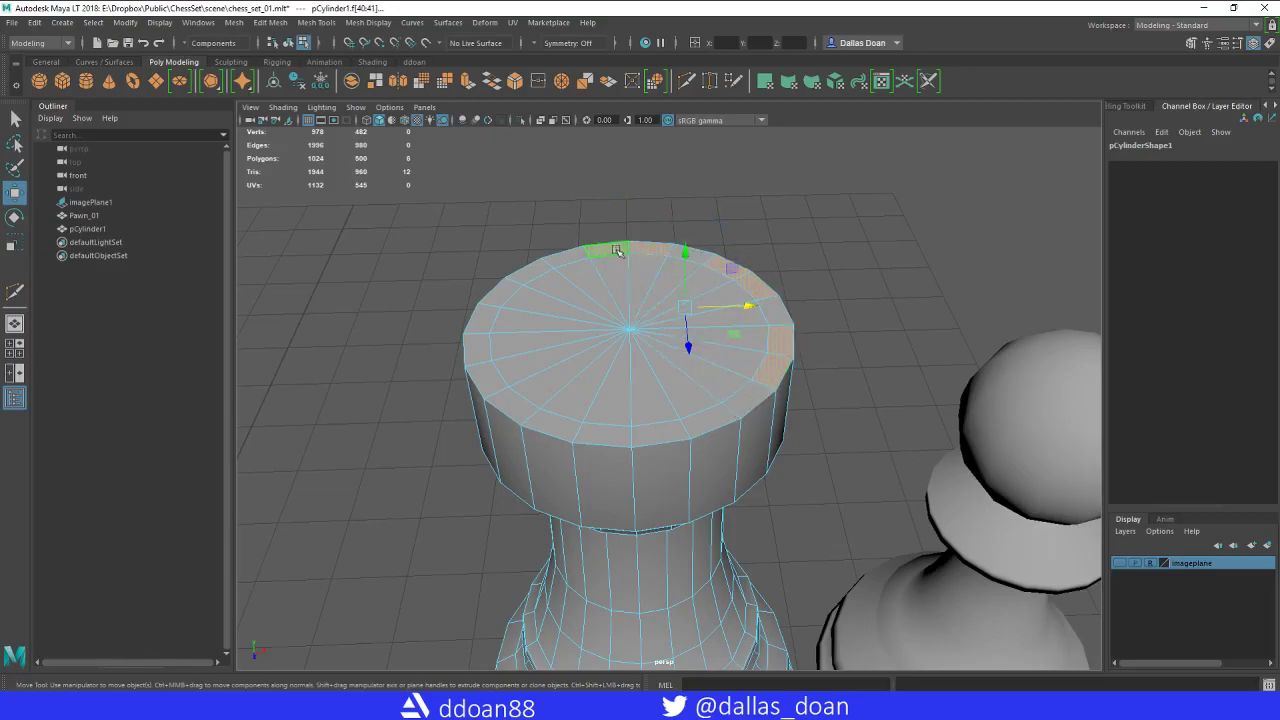
left_click(706, 420, "shift")
key("ctrl+z")
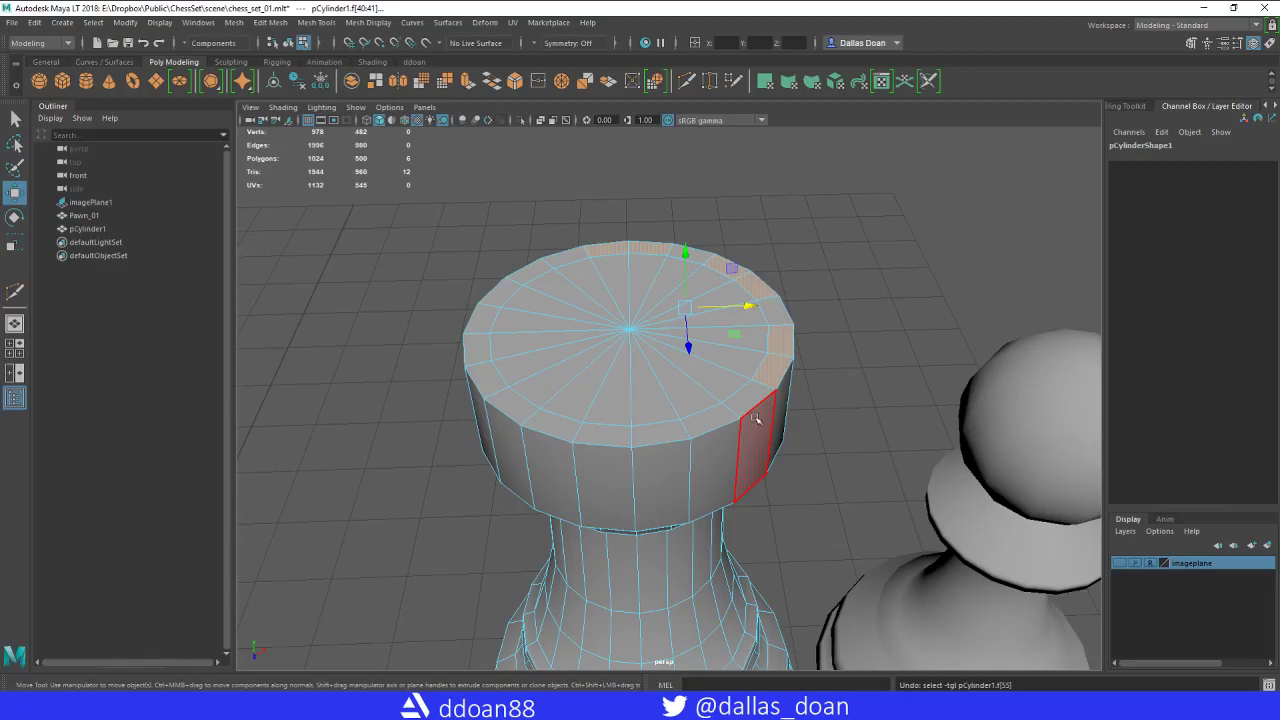
left_click(711, 423, "shift")
left_click(660, 433, "shift")
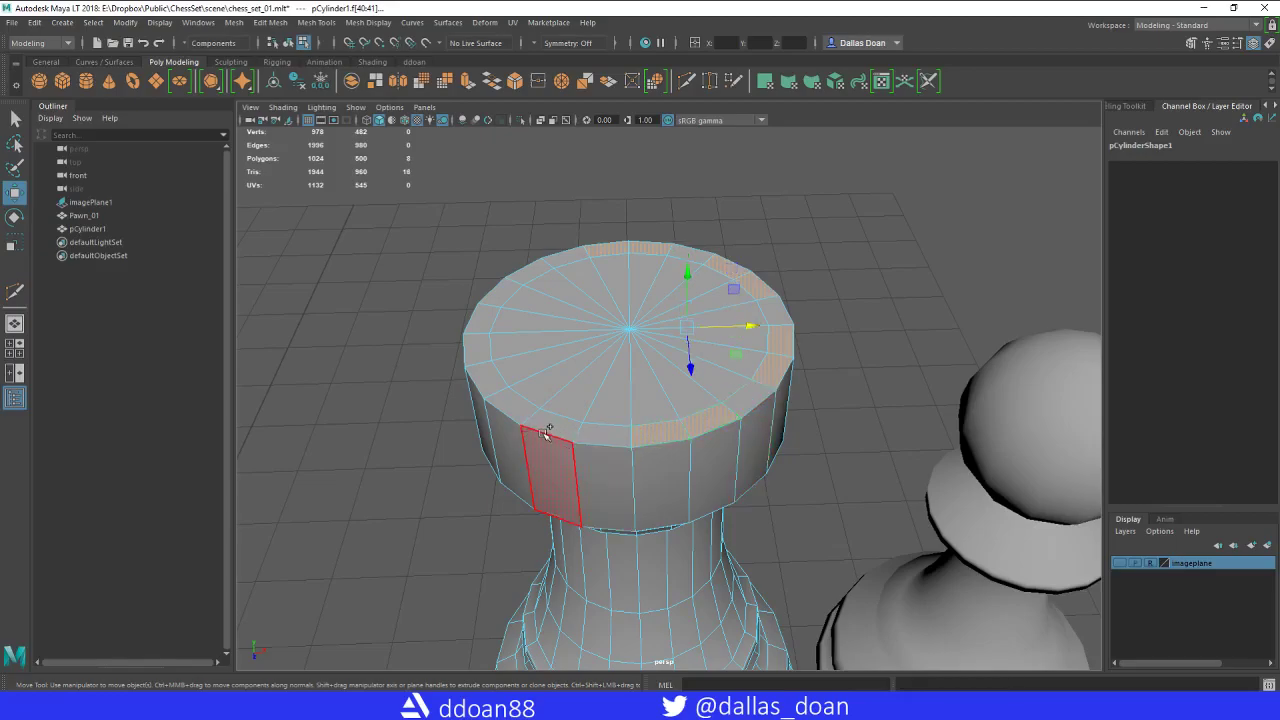
left_click(545, 425, "shift")
left_click(509, 402, "shift")
left_click(481, 346, "shift")
left_click(478, 315, "shift")
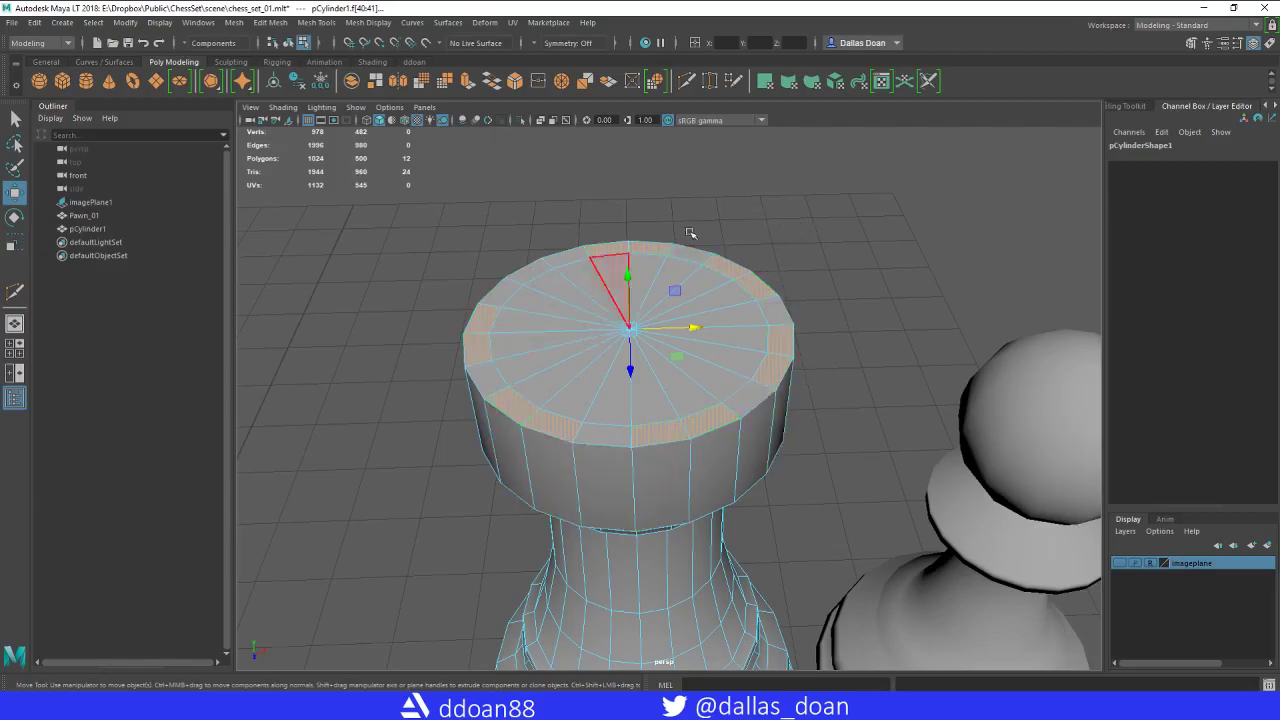
left_click(614, 209)
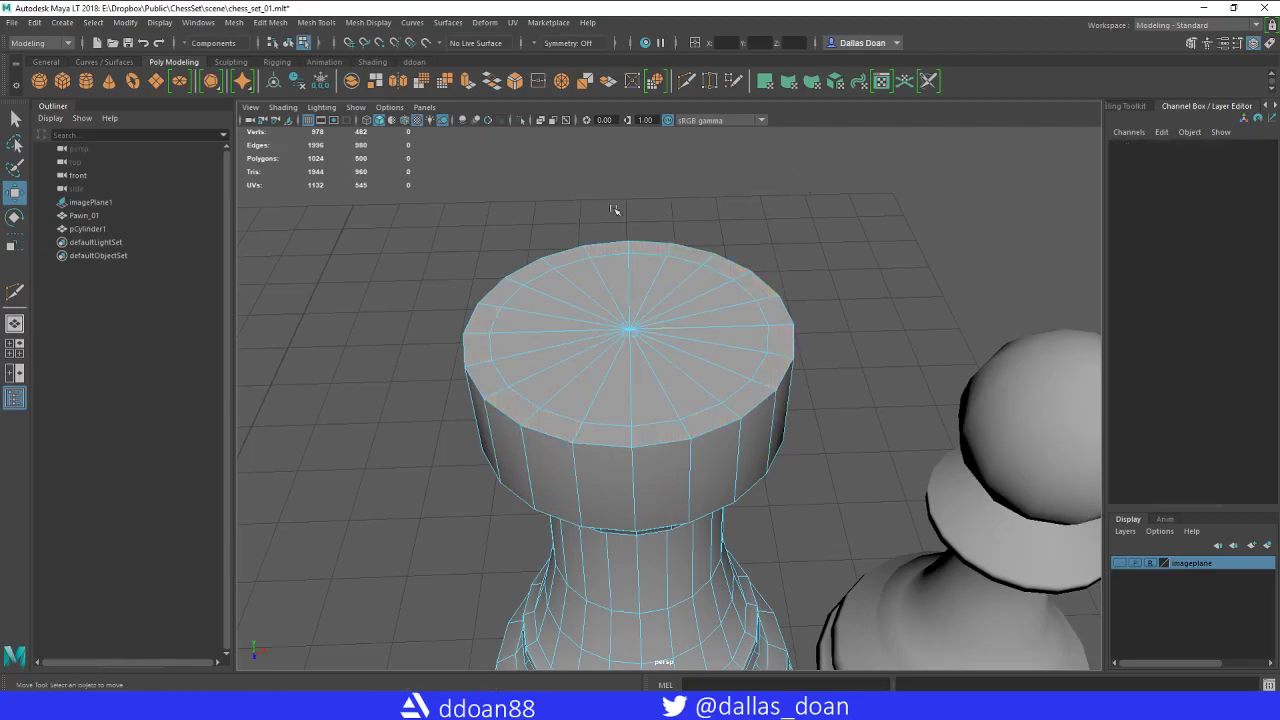
Try marking out five battlements by selecting groups of three faces around the rook's top rim, and clear the selection.
left_click(566, 260)
left_click(610, 250, "shift")
left_click(655, 252, "shift")
left_click(741, 269, "shift")
left_click(752, 281, "shift")
left_click(765, 298, "shift")
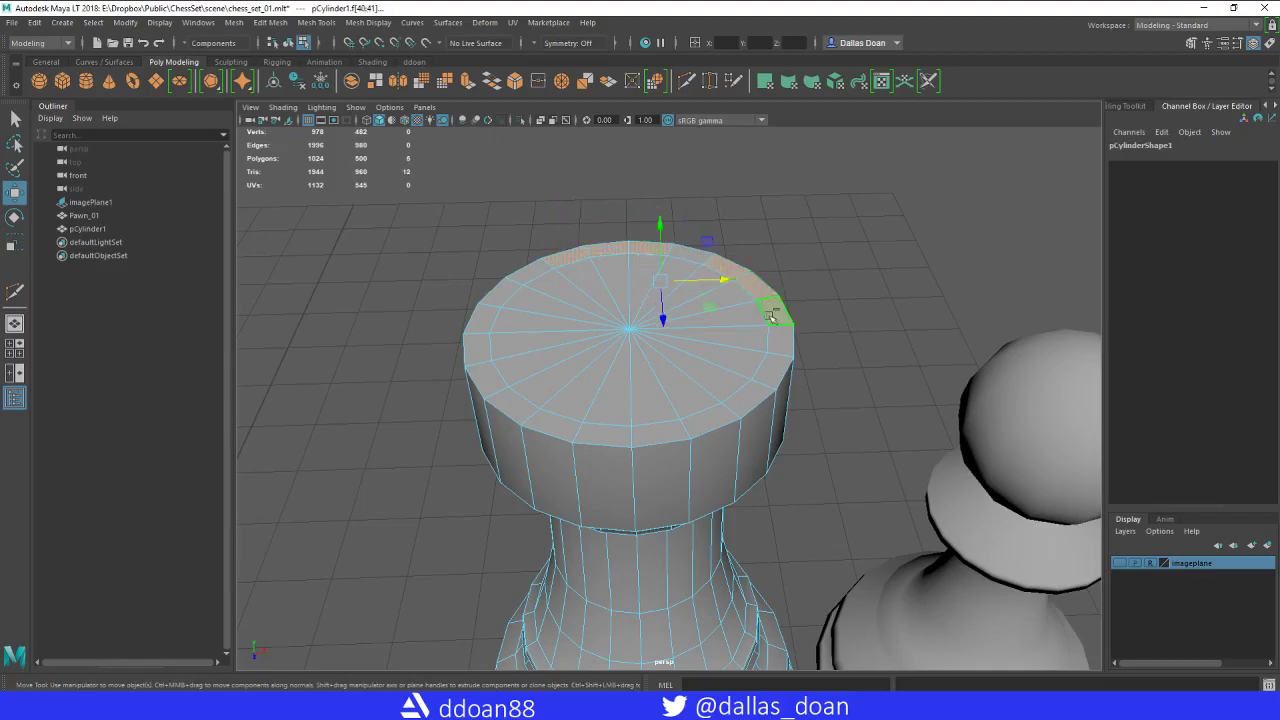
left_click(775, 378, "shift")
left_click(745, 395, "shift")
left_click(700, 423, "shift")
left_click(605, 432, "shift")
left_click(561, 428, "shift")
left_click(521, 408, "shift")
left_click(475, 346, "shift")
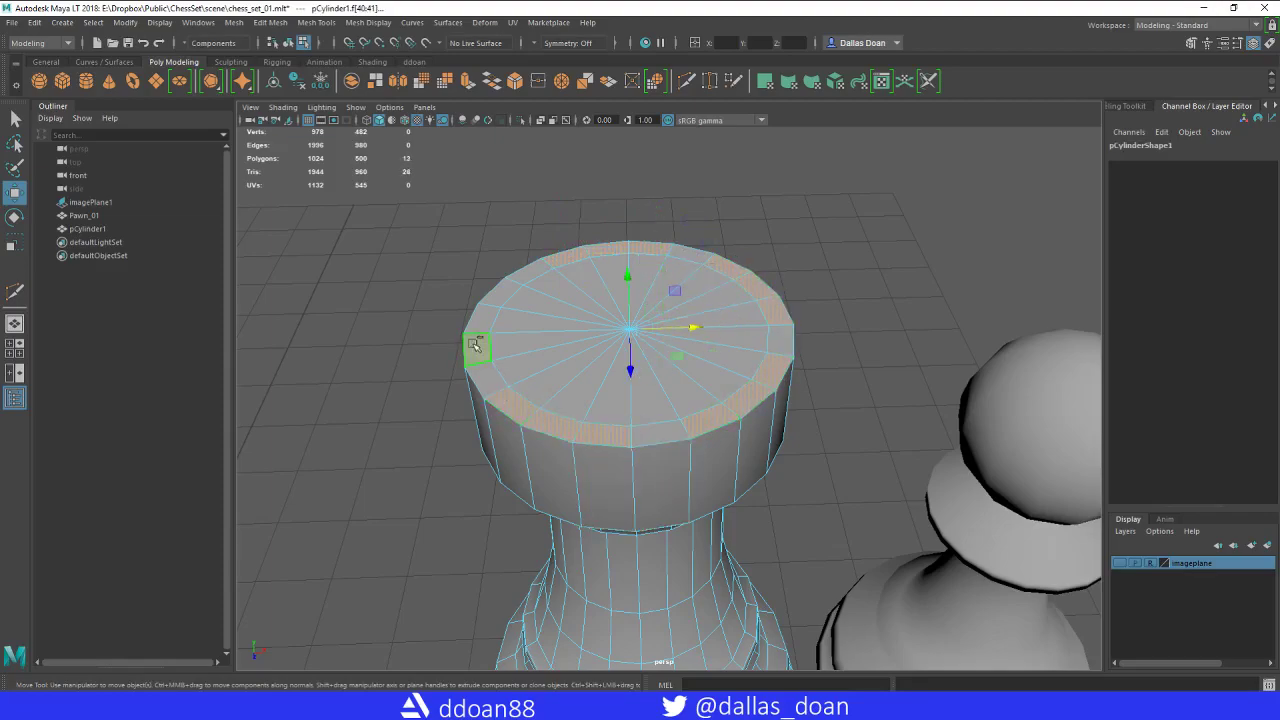
left_click(505, 295, "shift")
mouse_move(888, 342)
left_mouse_down("alt")
mouse_move(900, 340)
mouse_move(889, 354)
mouse_move(883, 334)
mouse_move(892, 343)
left_mouse_up("alt")
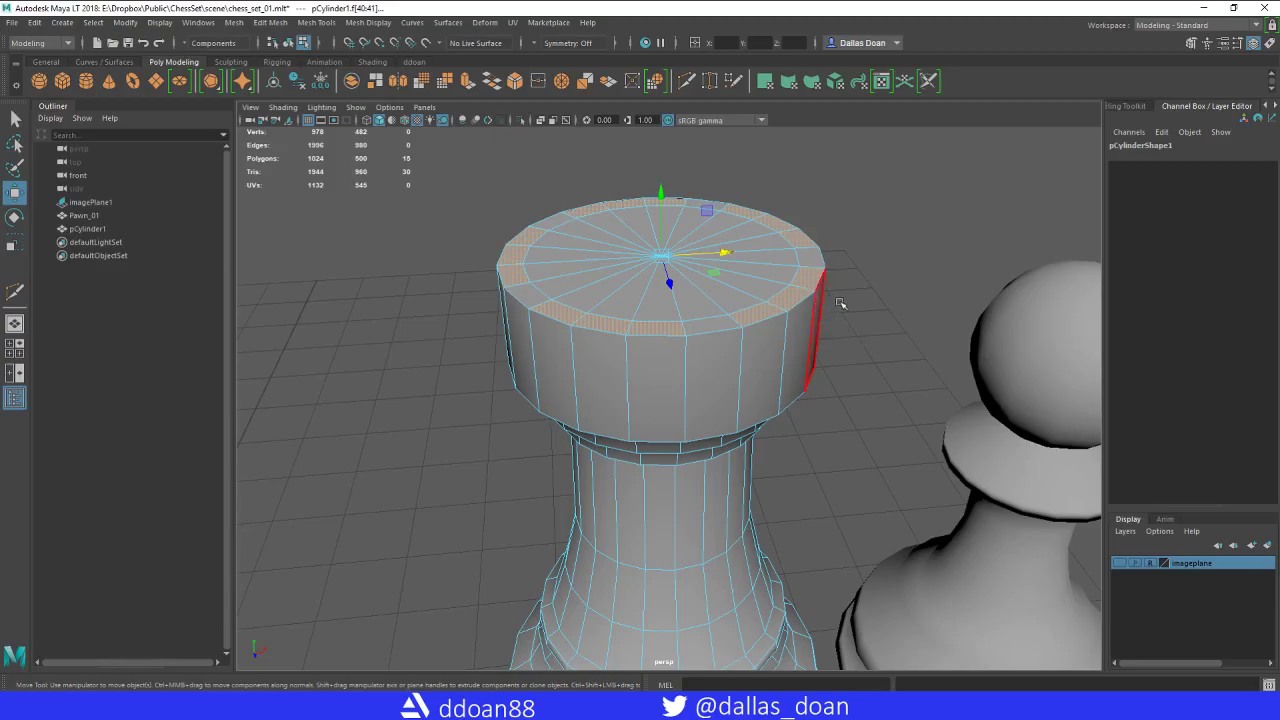
left_click_drag(840, 303, 840, 313, "alt")
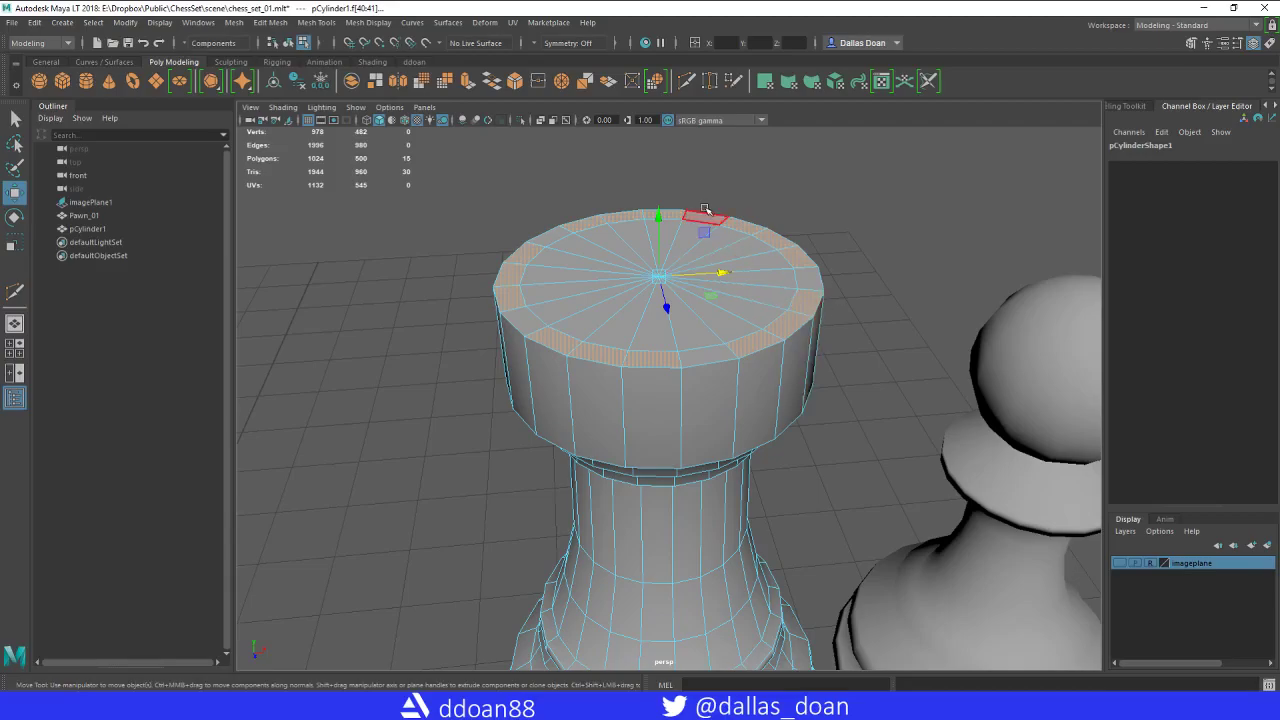
left_click(836, 190)
left_click_drag(836, 190, 840, 203, "alt")
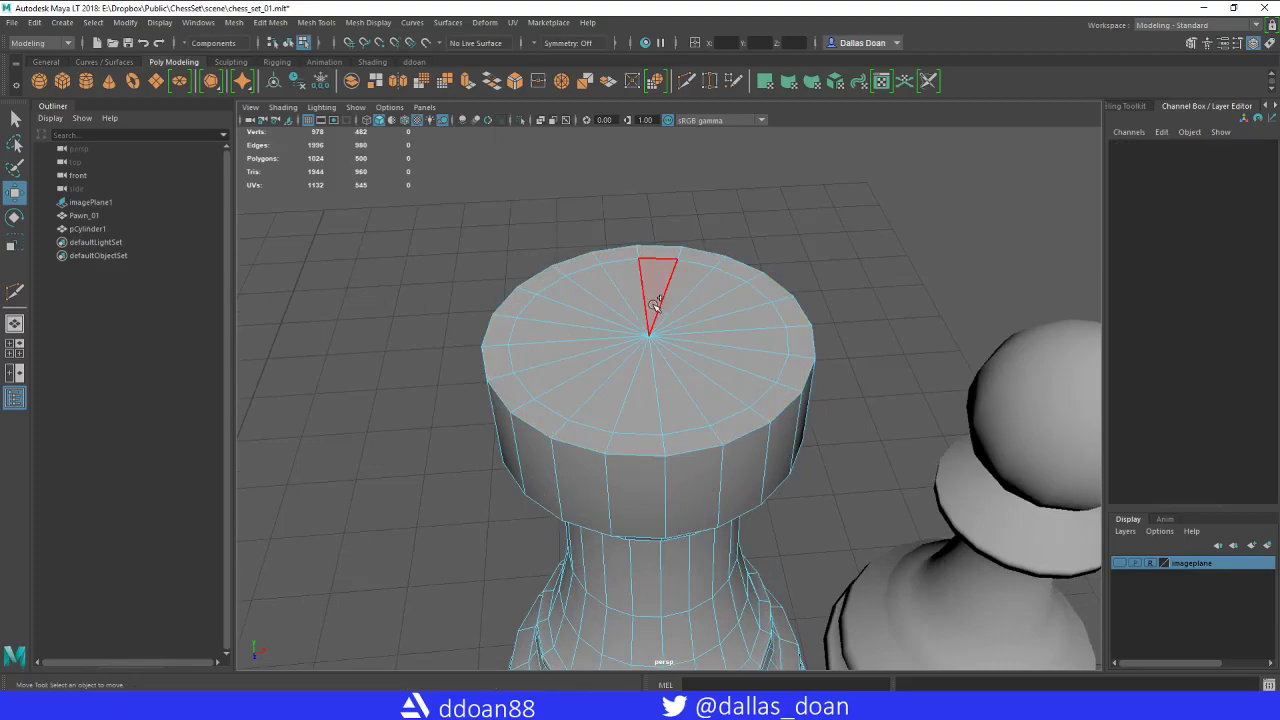
Select all faces of the top's inner disc plus five evenly spaced single faces on the surrounding rim.
mouse_move(662, 290)
left_mouse_down()
mouse_move(686, 394)
mouse_move(586, 342)
mouse_move(630, 282)
mouse_move(628, 304)
left_mouse_up()
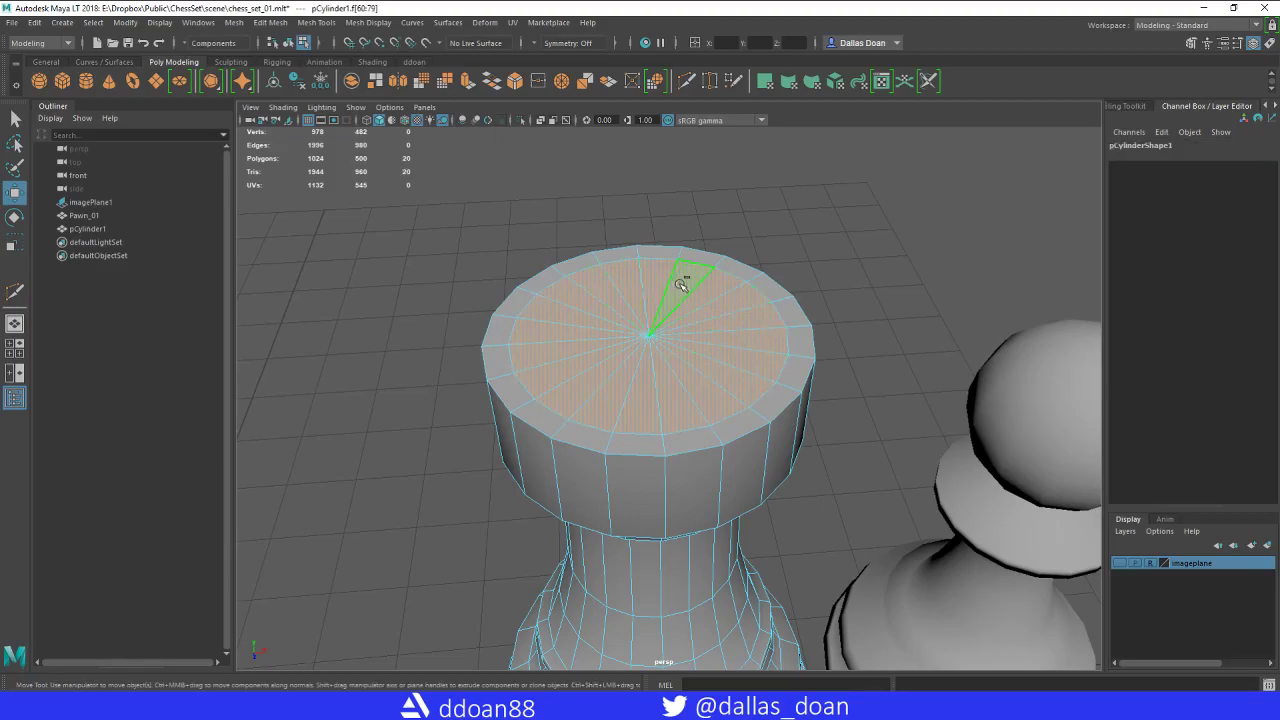
left_click(705, 256, "shift")
left_click(801, 346, "shift")
left_click(683, 438, "shift")
left_click(634, 440, "shift")
mouse_move(868, 348)
left_mouse_down("alt")
mouse_move(880, 300)
mouse_move(870, 332)
left_mouse_up("alt")
Extrude the selected top faces and lower them to a Translate Y of about -0.163, forming five notches in the rim.
right_click_drag(784, 264, 792, 257, "shift")
left_click_drag(862, 209, 770, 181, "alt")
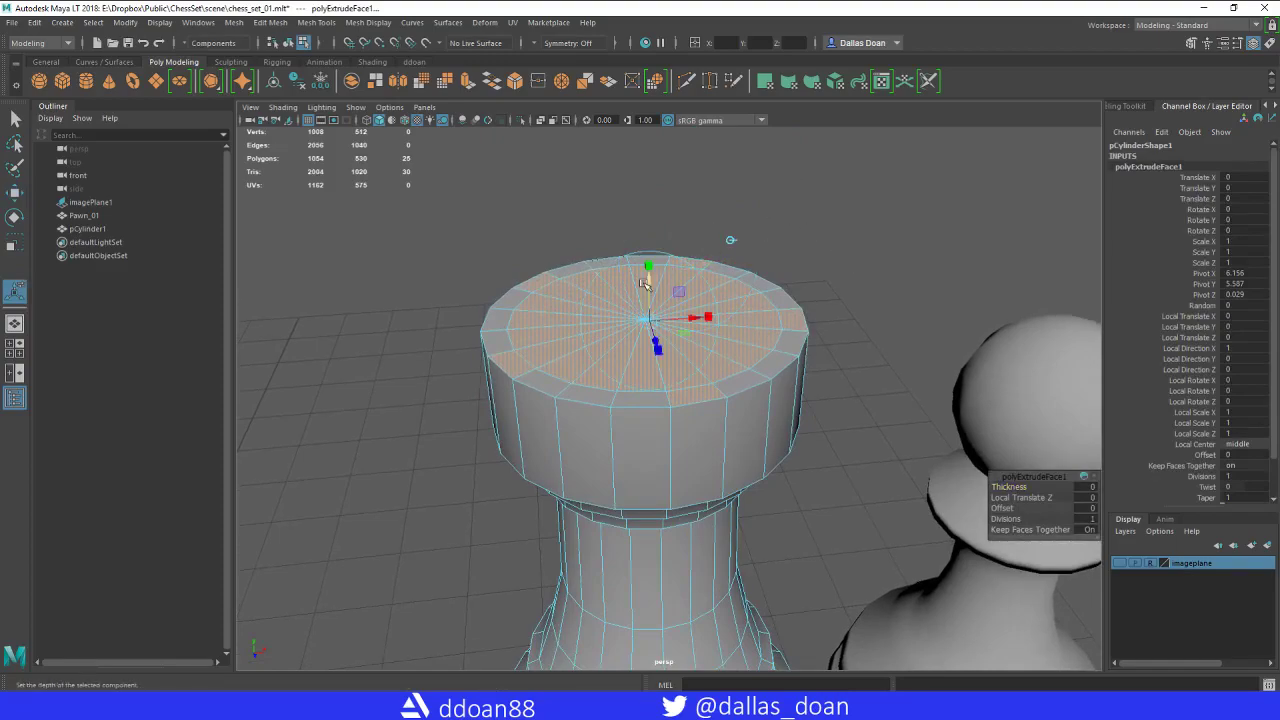
mouse_move(646, 283)
left_mouse_down()
mouse_move(641, 305)
mouse_move(646, 296)
left_mouse_up()
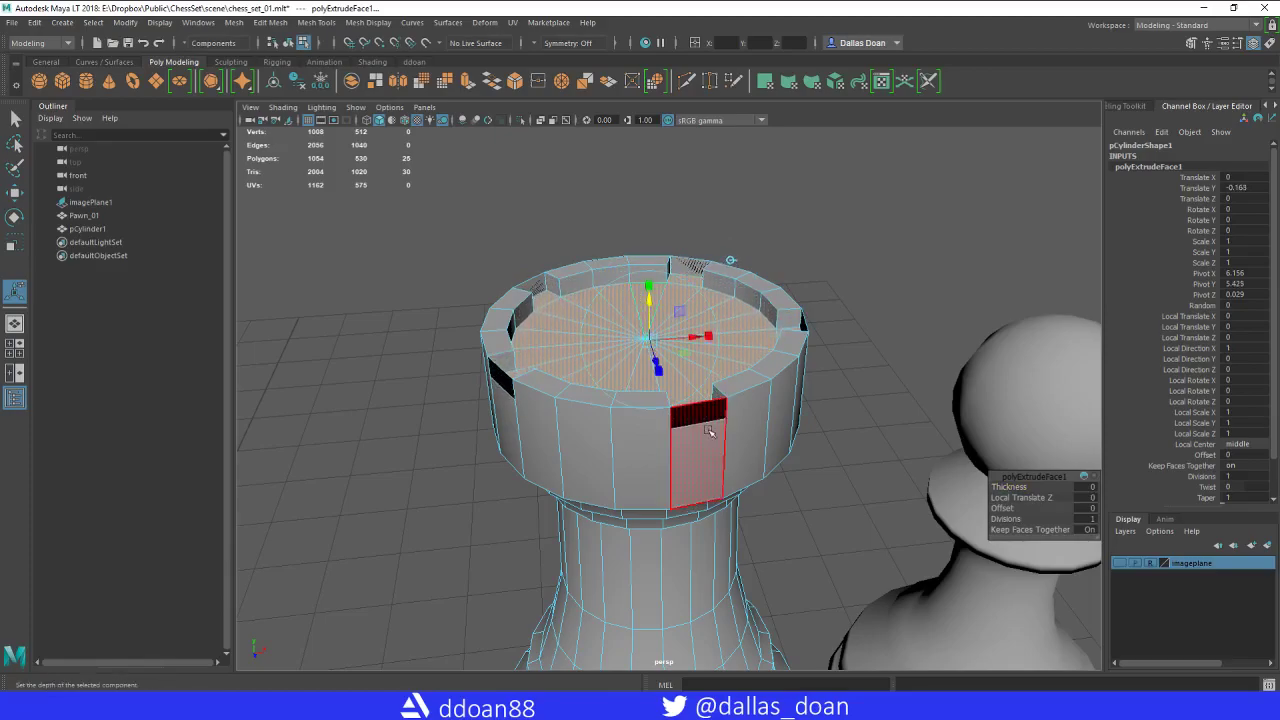
Show the imageplane layer and lower the extruded faces to a Translate Y of -0.284, matching the notch depth on the reference rook.
left_click(1121, 564)
right_click_drag(920, 531, 715, 525, "alt")
left_click_drag(715, 525, 742, 515, "alt")
right_click_drag(981, 530, 868, 518, "alt")
left_click_drag(642, 310, 645, 320)
key("space")
key("space")
scroll(677, 452, "up", 4)
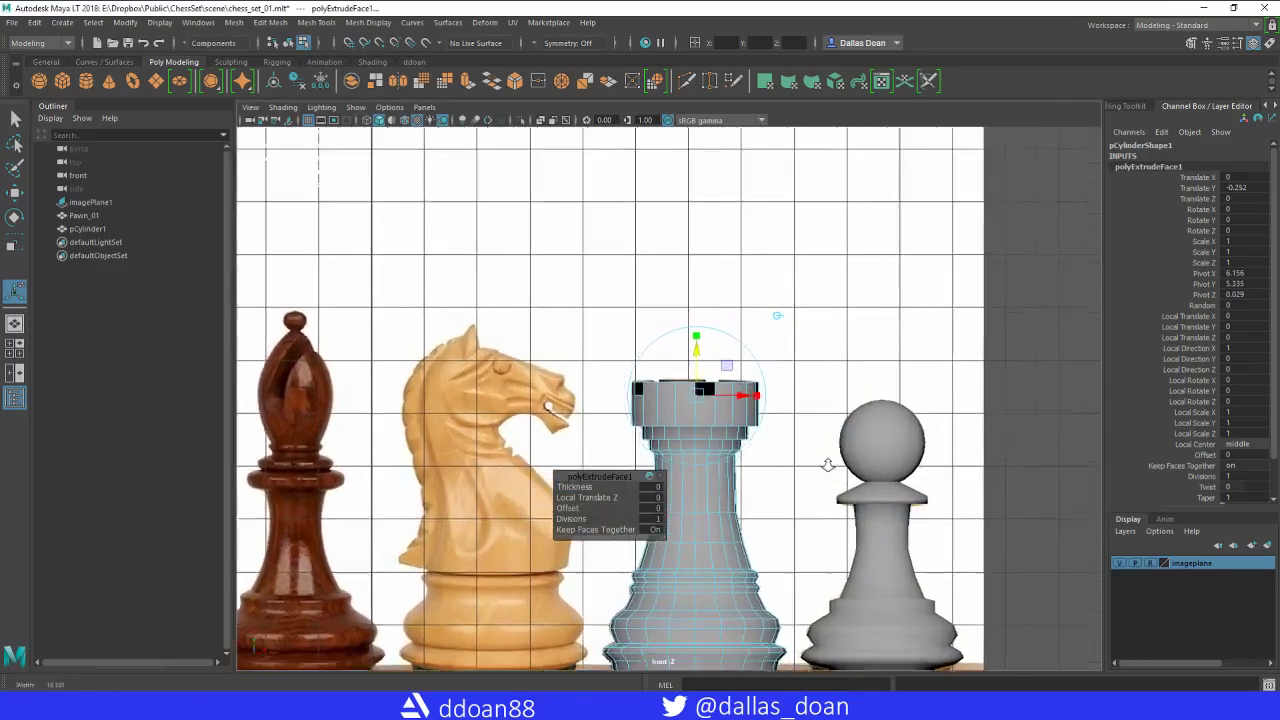
key("6")
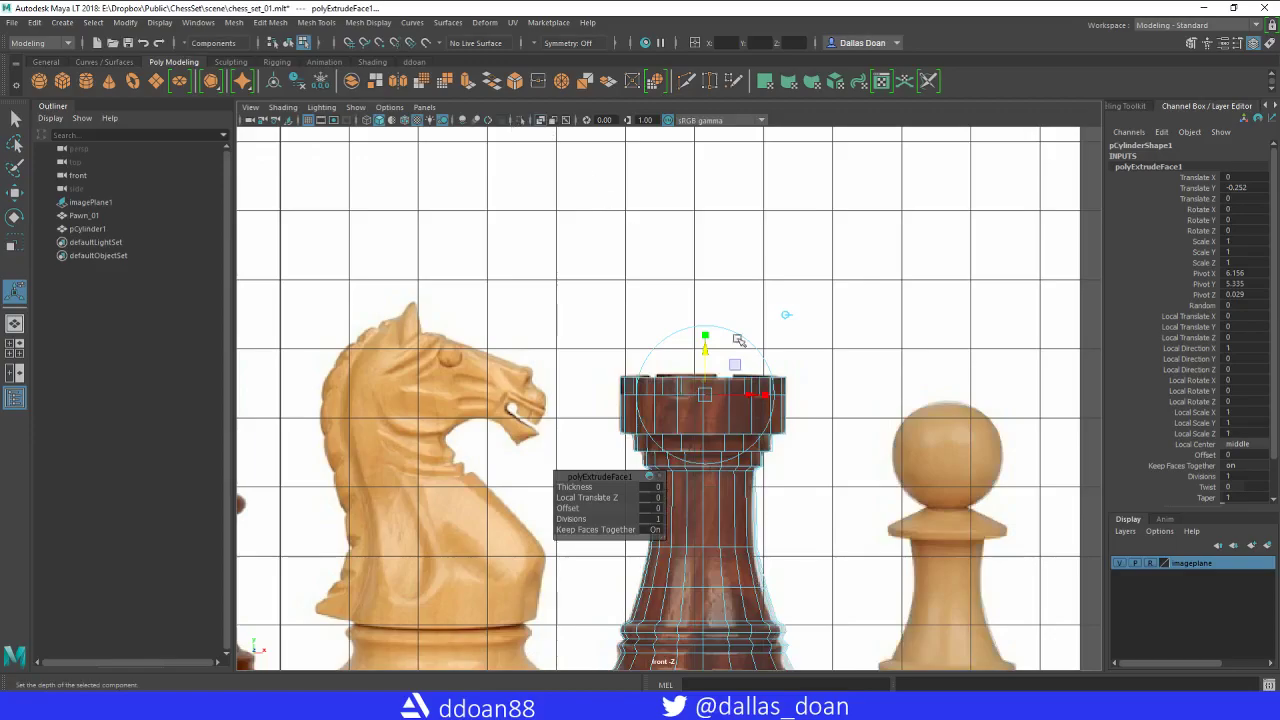
scroll(808, 400, "up", 5)
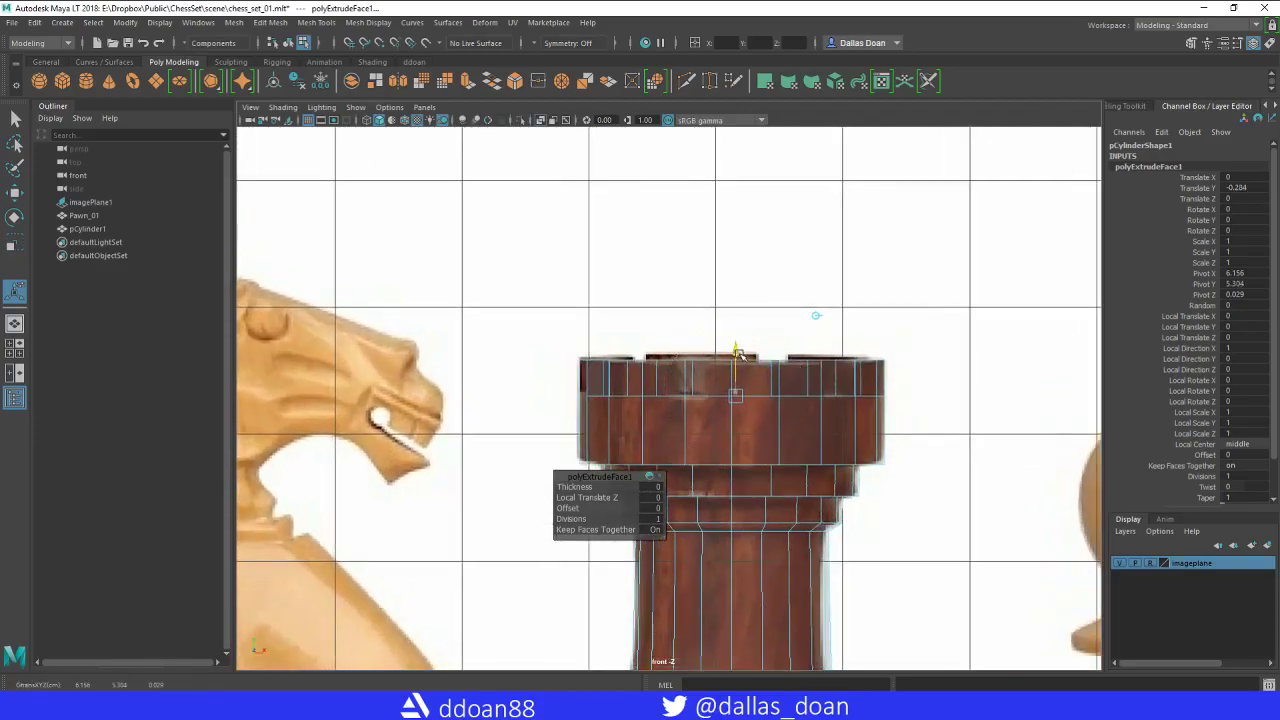
left_click_drag(739, 354, 739, 354)
scroll(837, 343, "down", 4)
middle_click_drag(864, 370, 817, 371, "alt")
key("space")
key("space")
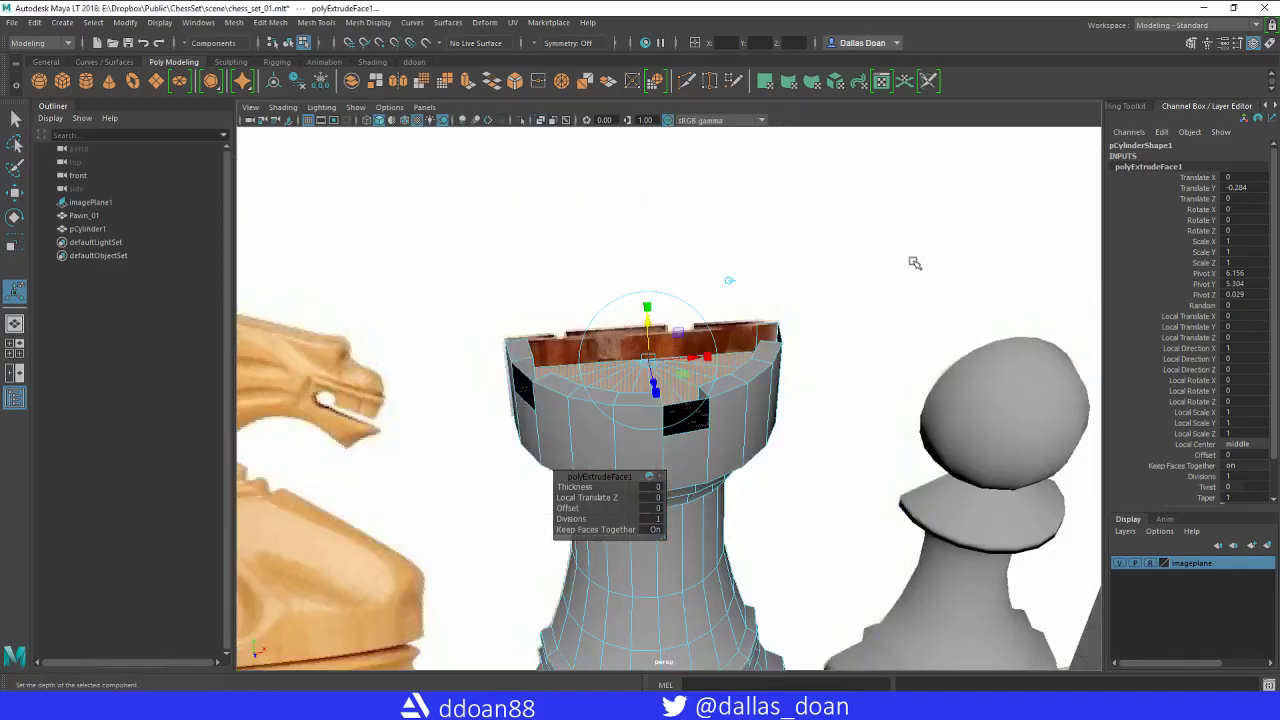
Hide the imageplane layer and delete the five full-height outer side faces that overlap the notches.
left_click_drag(903, 274, 872, 376, "alt")
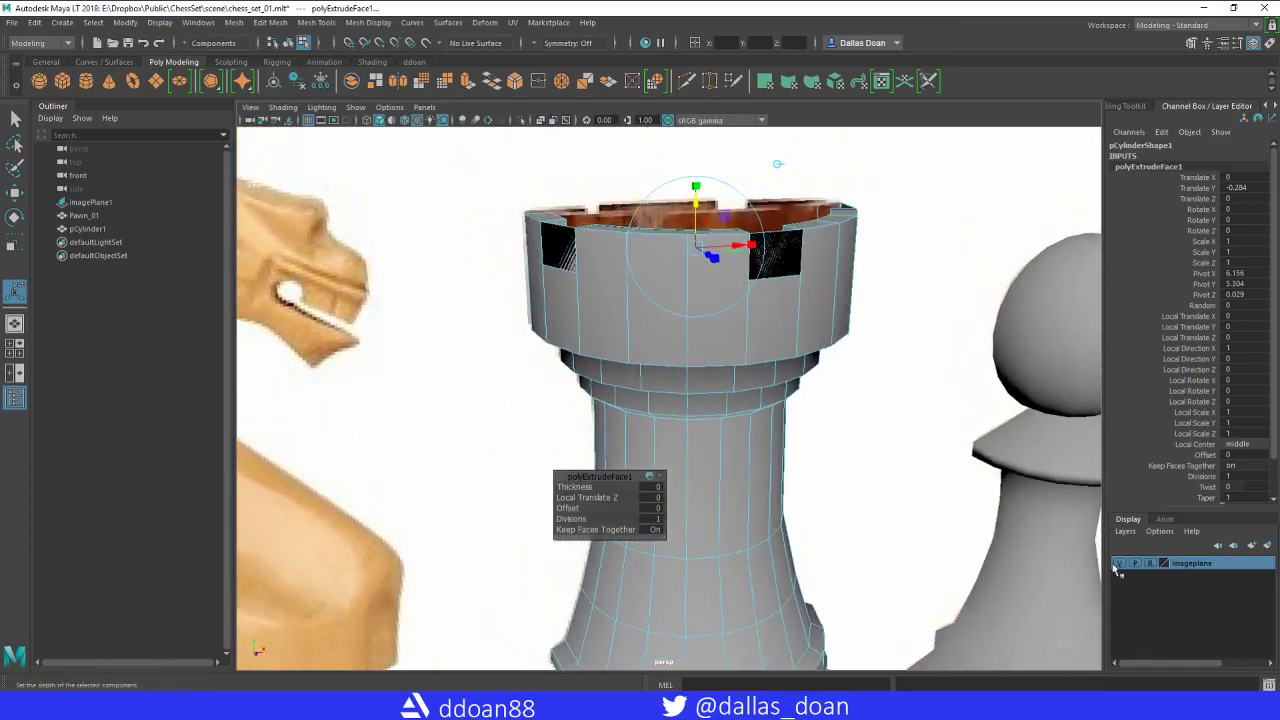
left_click(1119, 564)
left_click_drag(900, 420, 850, 440, "alt")
left_click(778, 415)
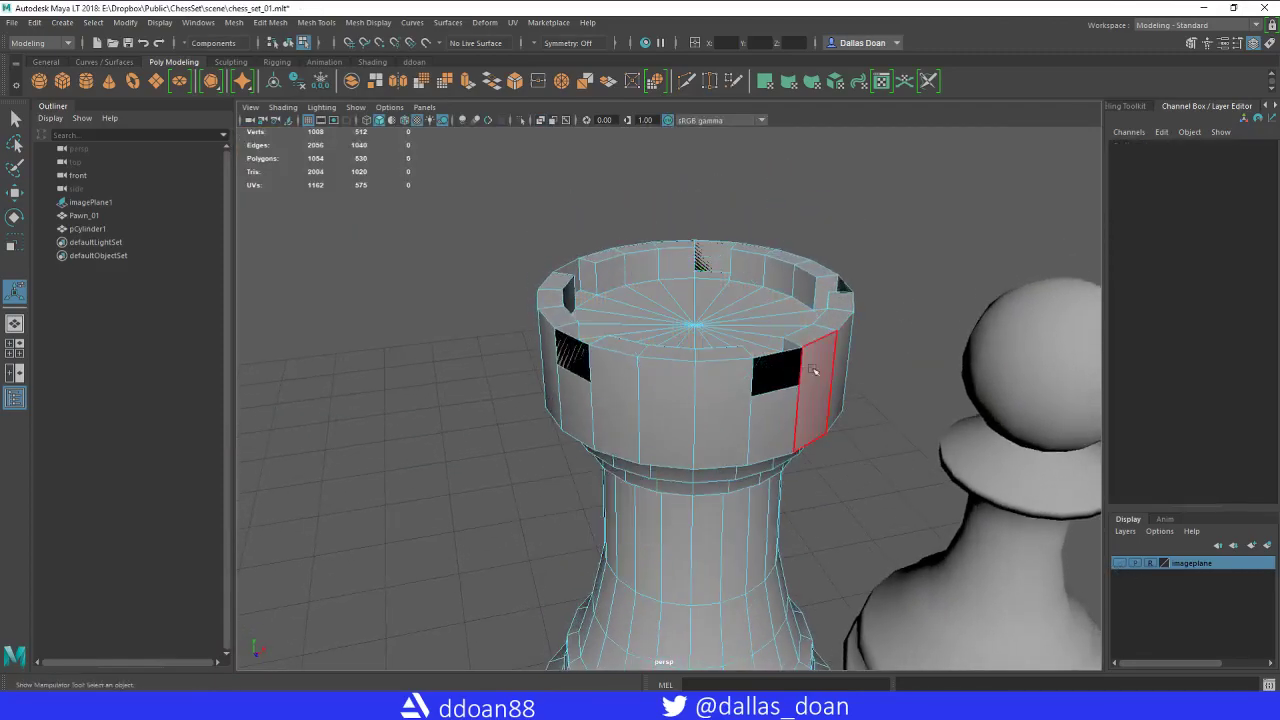
left_click_drag(757, 342, 751, 414, "alt")
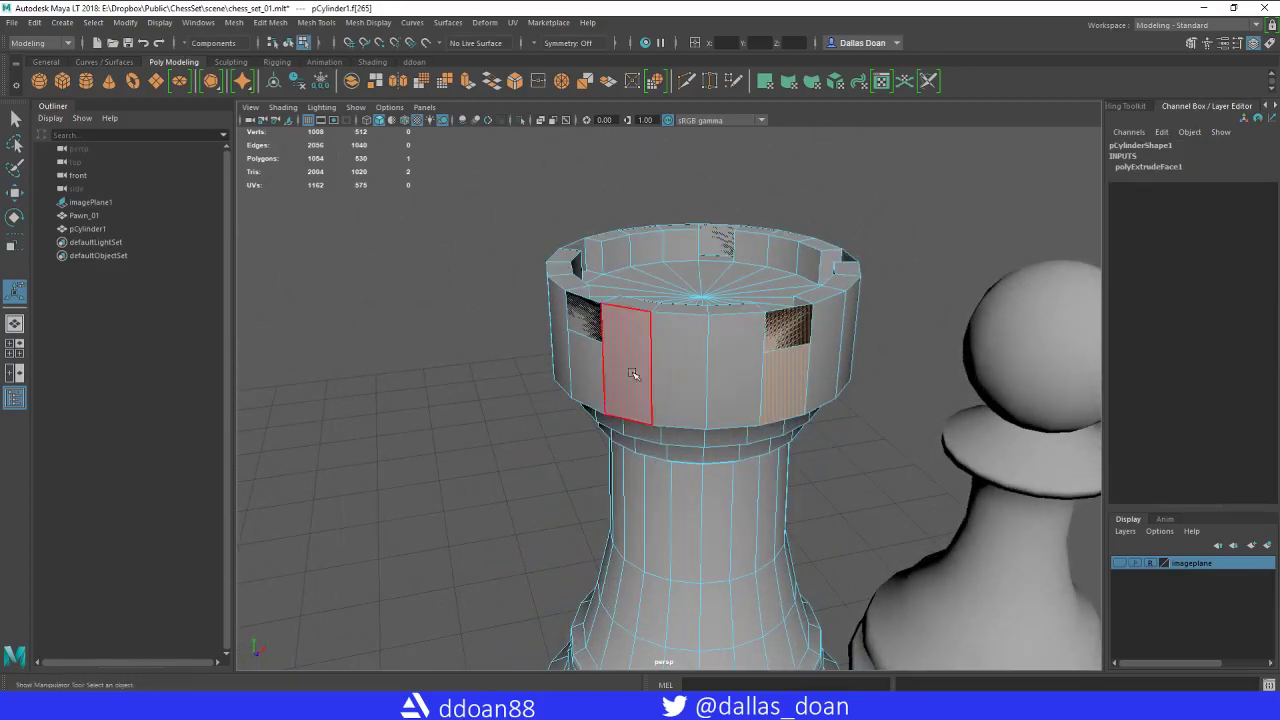
left_click_drag(581, 340, 678, 342, "alt")
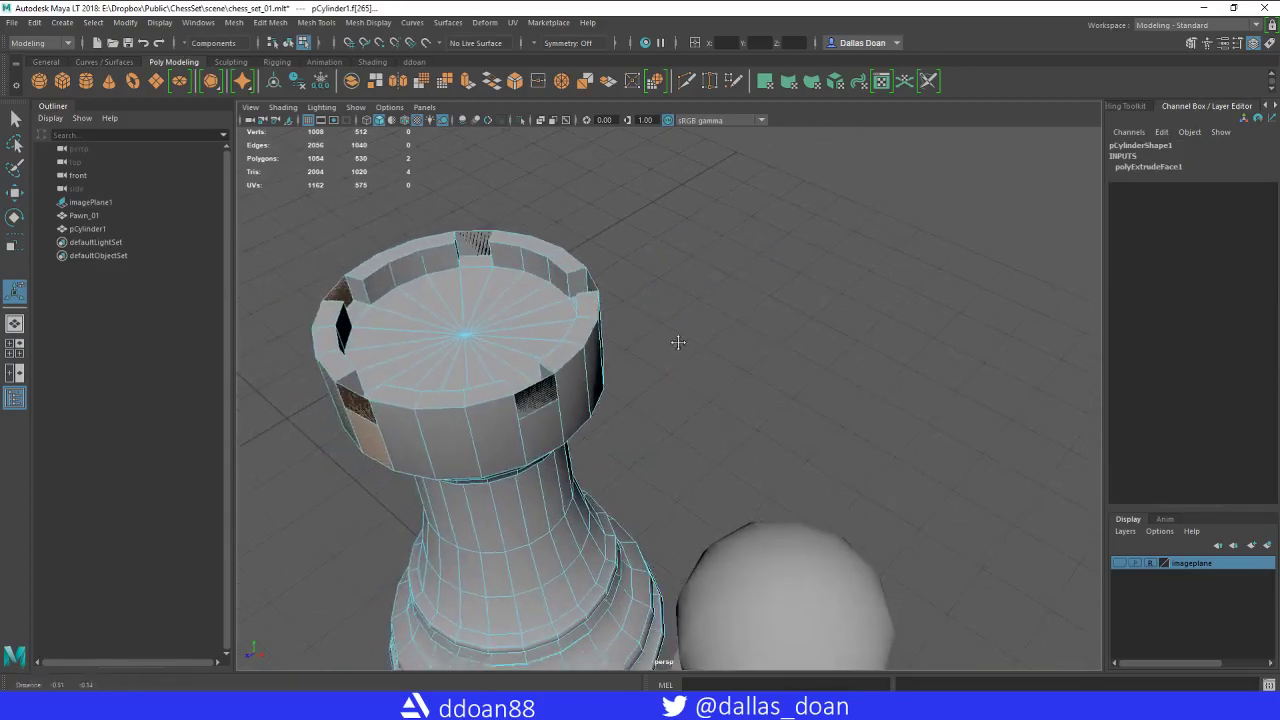
left_click(521, 398, "shift")
left_click_drag(521, 398, 668, 362, "alt")
left_click_drag(870, 318, 692, 324, "alt")
left_click(651, 309, "shift")
left_click_drag(1060, 325, 940, 326, "alt")
key("Delete")
Delete the leftover short faces that still close off the outer side of the five notches.
left_click_drag(550, 292, 963, 326, "alt")
right_click_drag(963, 326, 1020, 305, "alt")
middle_click_drag(1020, 305, 809, 373, "alt")
left_click_drag(809, 373, 815, 304, "alt")
left_click(630, 267)
left_click_drag(780, 343, 840, 345, "alt")
left_click(812, 286, "shift")
left_click_drag(800, 300, 872, 340, "alt")
left_click(768, 298, "shift")
middle_click_drag(800, 336, 748, 343, "alt")
left_click_drag(748, 343, 850, 345, "alt")
left_click(864, 335, "shift")
middle_click_drag(862, 337, 671, 330, "alt")
left_click_drag(671, 330, 659, 297, "alt")
key("Delete")
Bridge the upper and lower border edges of the open gaps beneath the first two notches.
key("q")
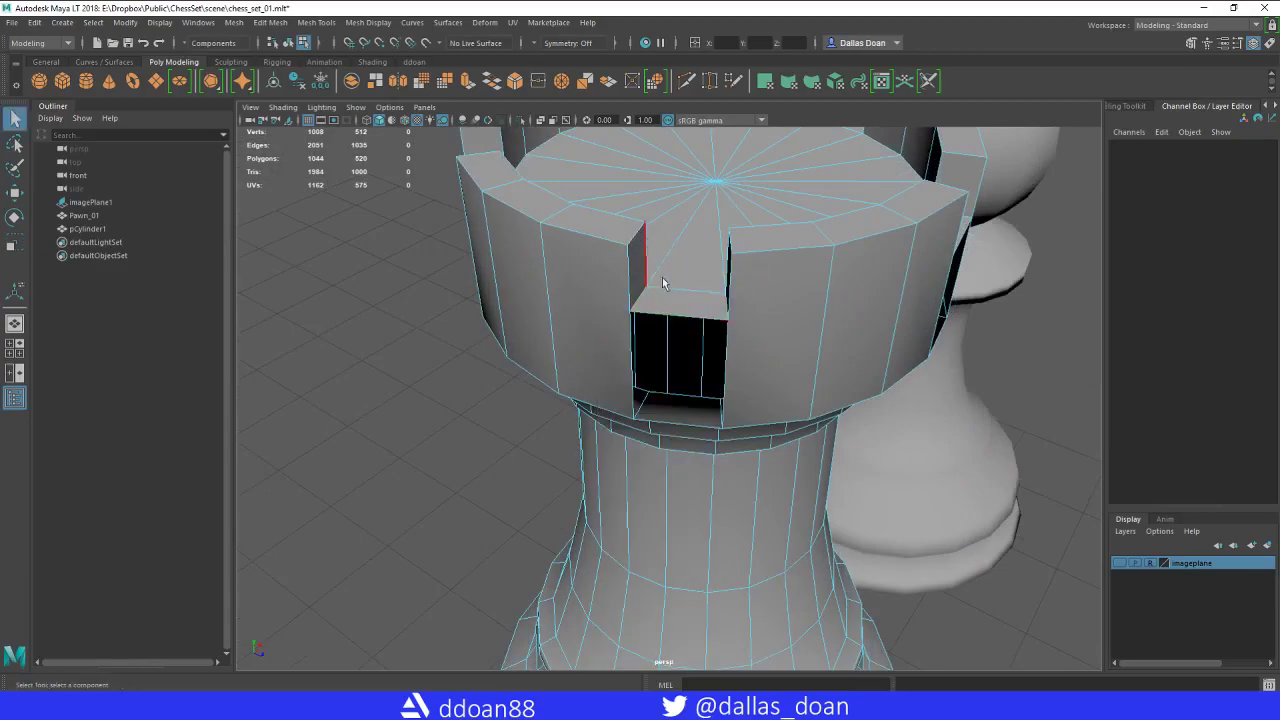
left_click(681, 315)
left_click_drag(705, 377, 757, 248, "alt")
left_click(631, 298, "shift")
right_click(716, 232, "shift")
left_click(699, 395)
left_click(685, 250)
left_click(697, 324, "shift")
left_click_drag(700, 325, 812, 385, "alt")
key("g")
Bridge the upper and lower border edges of the open gaps beneath the remaining three notches.
left_click_drag(580, 366, 692, 352, "alt")
left_click(608, 266)
left_click(600, 372, "shift")
right_click_drag(686, 297, 668, 457, "shift")
left_click_drag(677, 451, 814, 480, "alt")
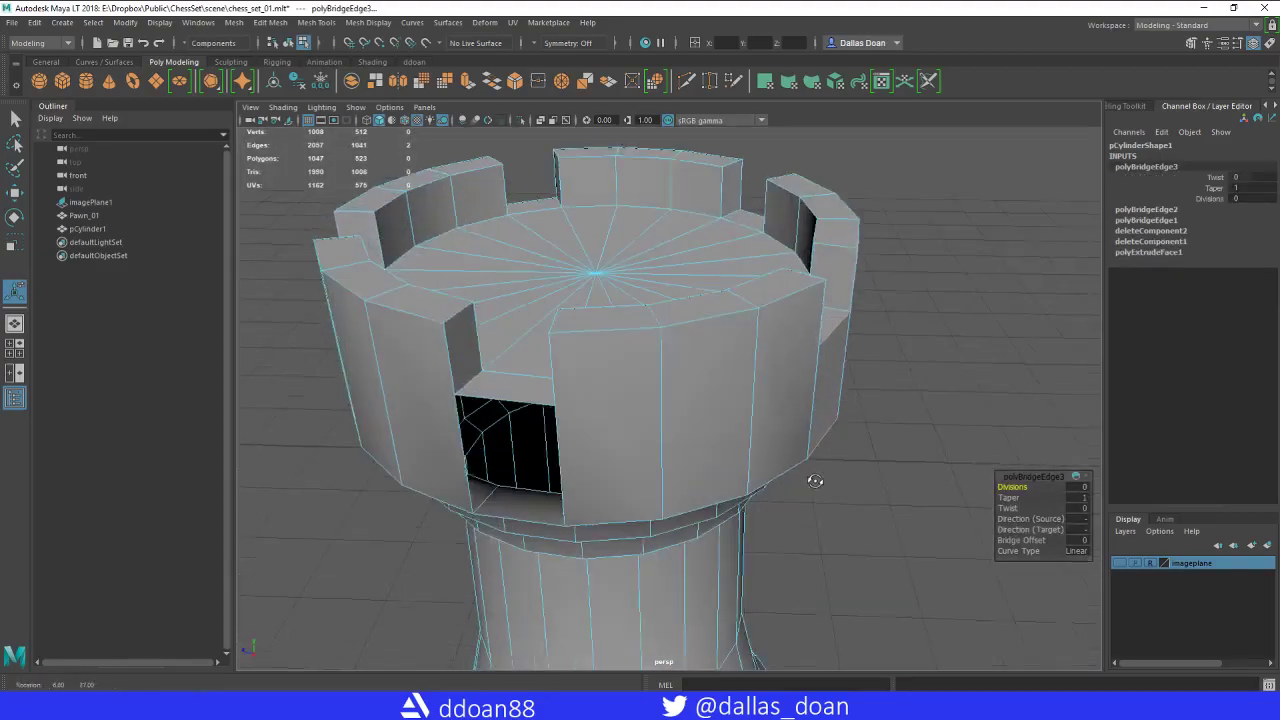
left_click(517, 427)
left_click_drag(613, 514, 796, 446, "alt")
key("g")
left_click(617, 370)
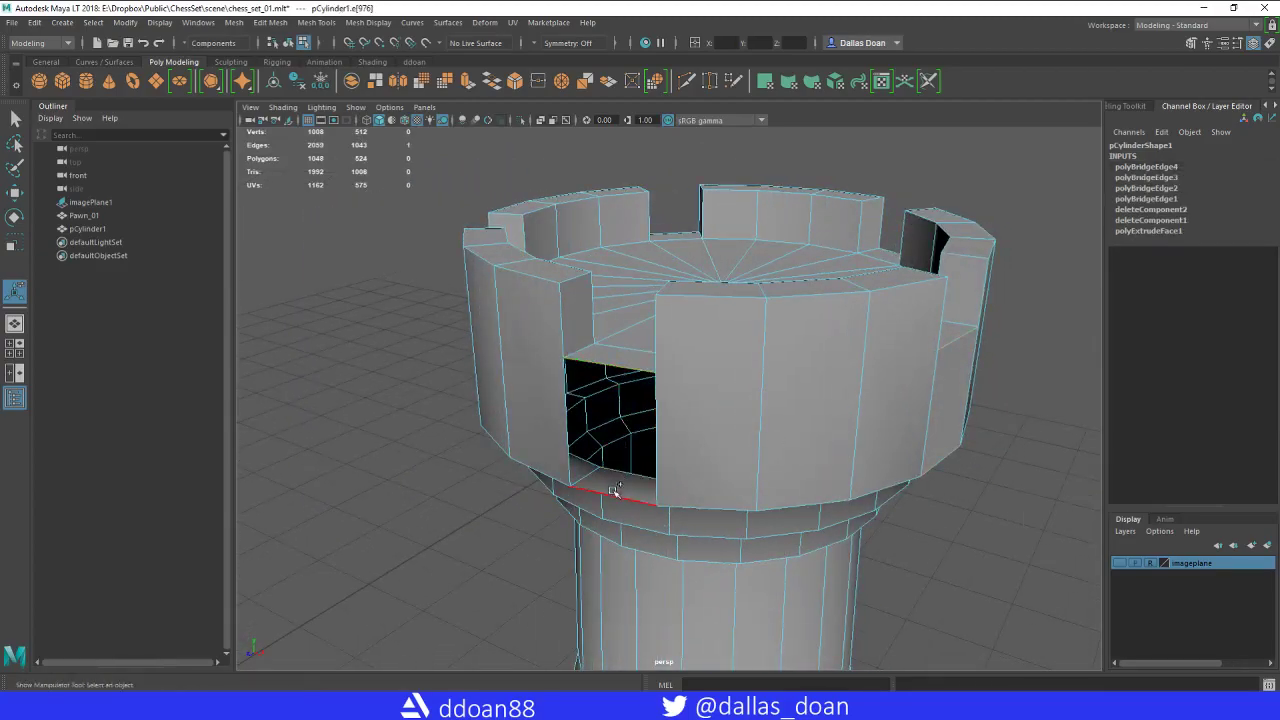
left_click(612, 492, "shift")
left_click_drag(612, 492, 795, 405, "alt")
key("g")
Examine the filled walls beneath the notches and the adjoining side faces around the rook's rim.
left_click_drag(578, 416, 689, 317, "alt")
right_click_drag(752, 384, 838, 250)
left_click(928, 318)
left_click_drag(800, 345, 649, 334, "alt")
right_click_drag(649, 334, 652, 265)
left_click_drag(624, 364, 800, 466, "alt")
left_click_drag(712, 406, 733, 365, "alt")
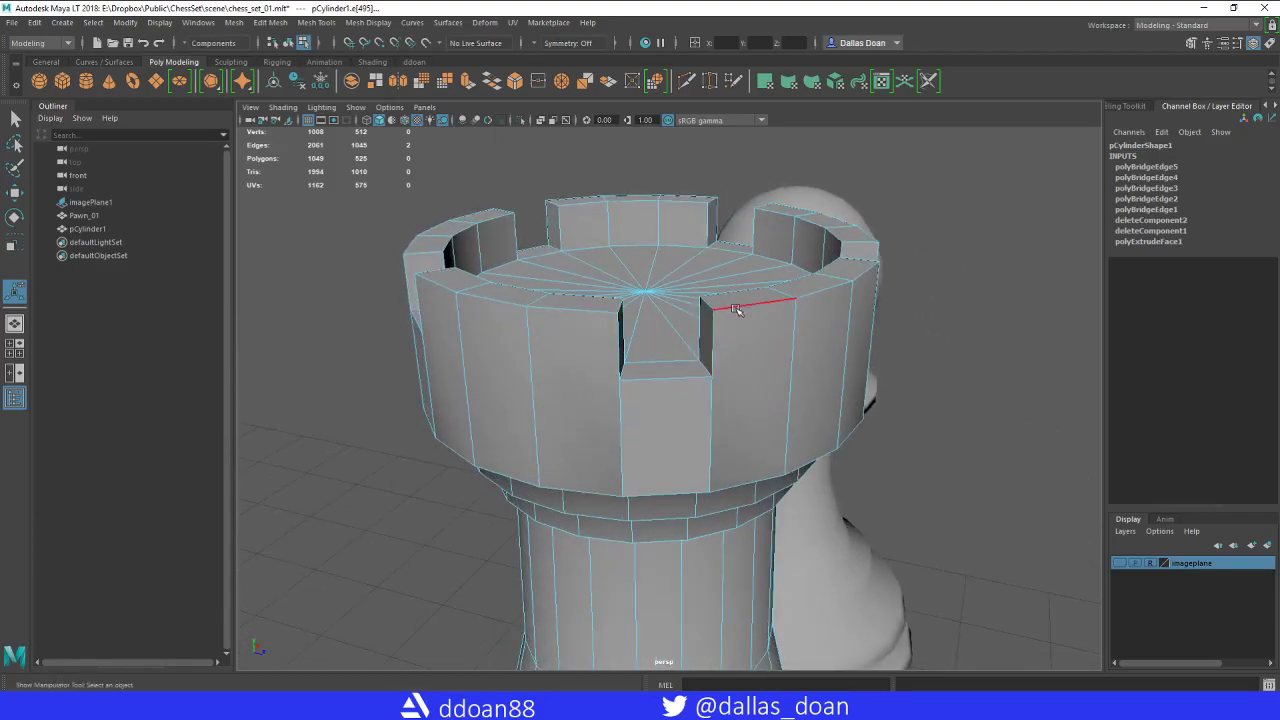
left_click_drag(729, 425, 826, 420, "alt")
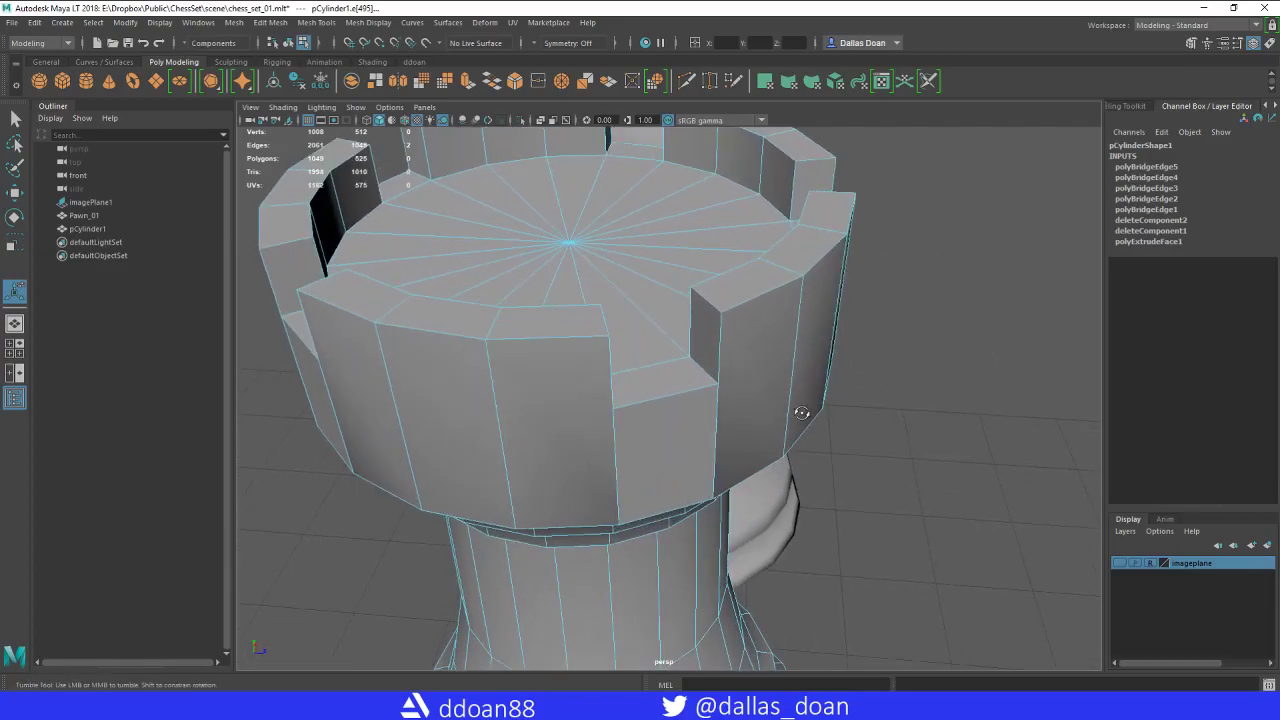
left_click_drag(801, 412, 793, 364, "alt")
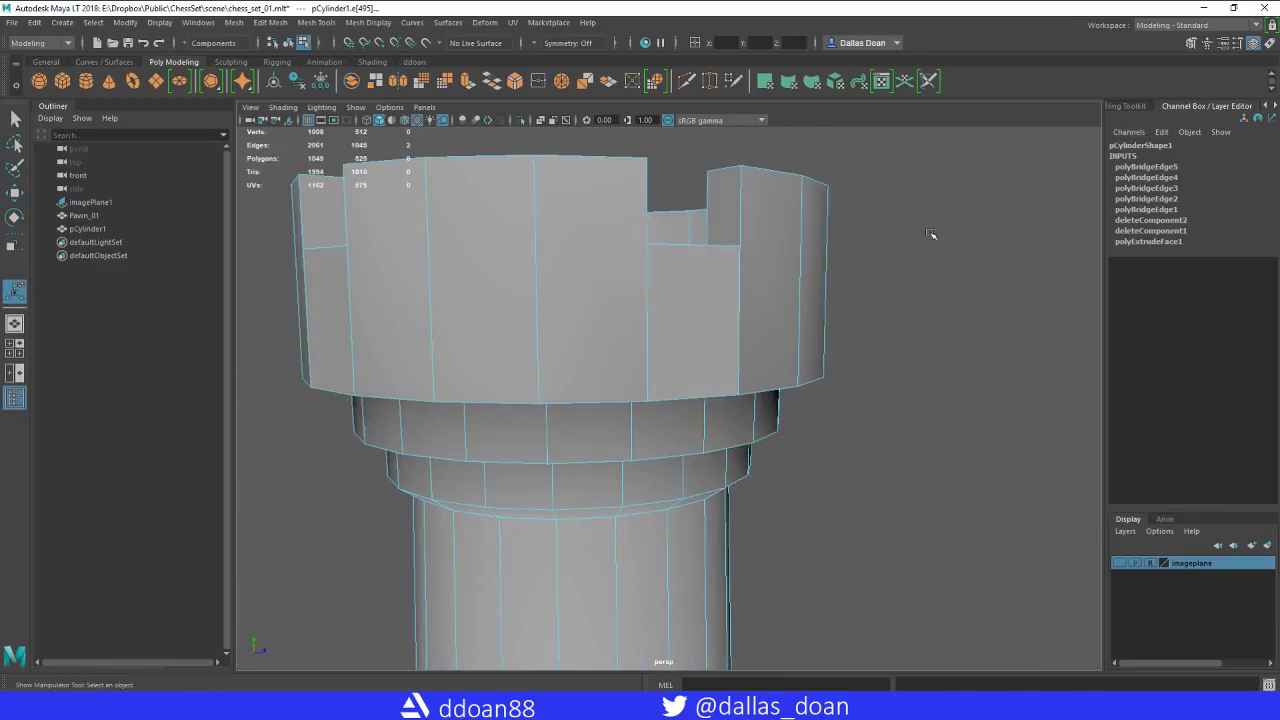
left_click_drag(857, 281, 794, 366, "alt")
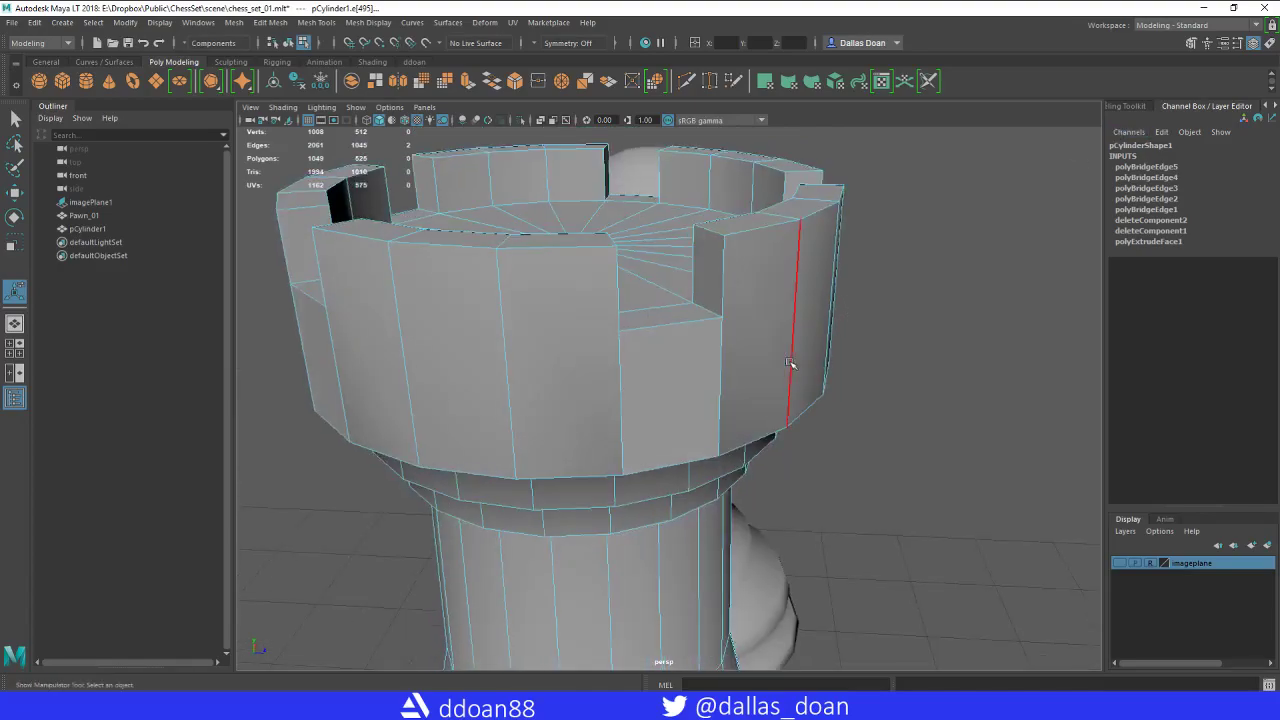
With Multi-Cut, cut a diagonal edge from one notch's lower corner to the far bottom corner of the adjacent side face.
left_click(1190, 43)
left_click(1149, 510)
left_click_drag(860, 405, 757, 352, "alt")
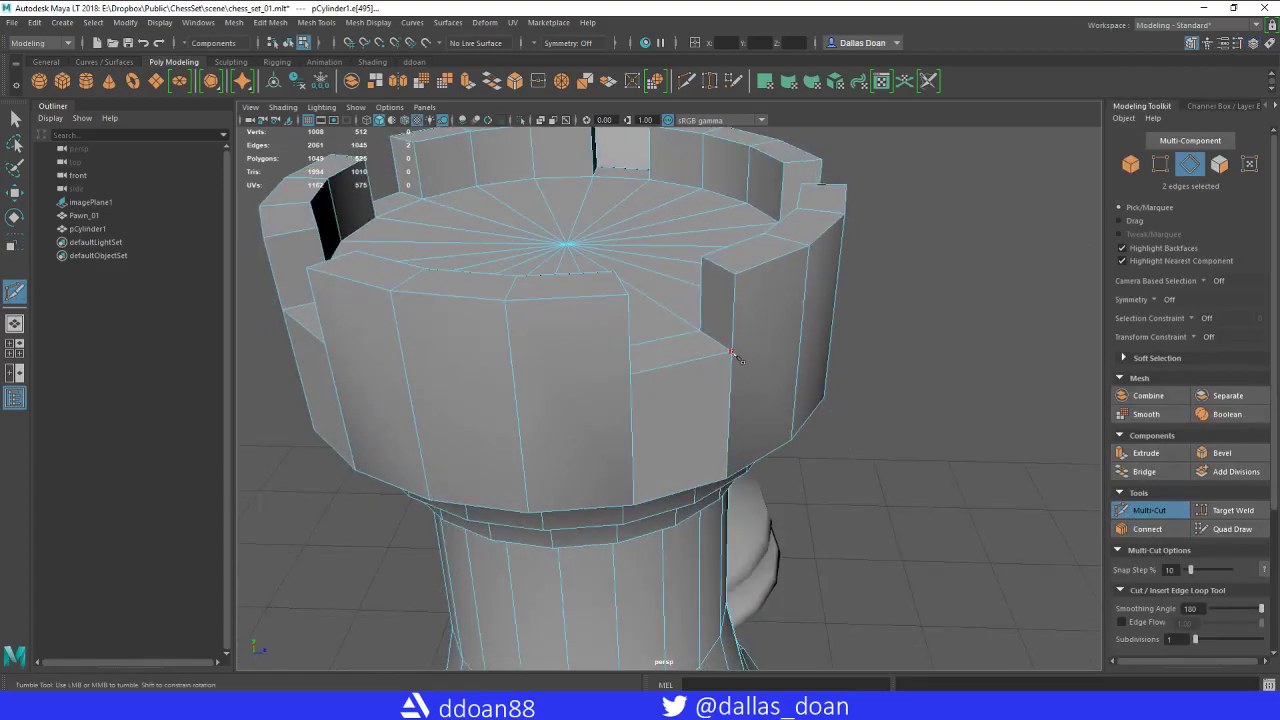
left_click_drag(920, 398, 864, 376, "alt")
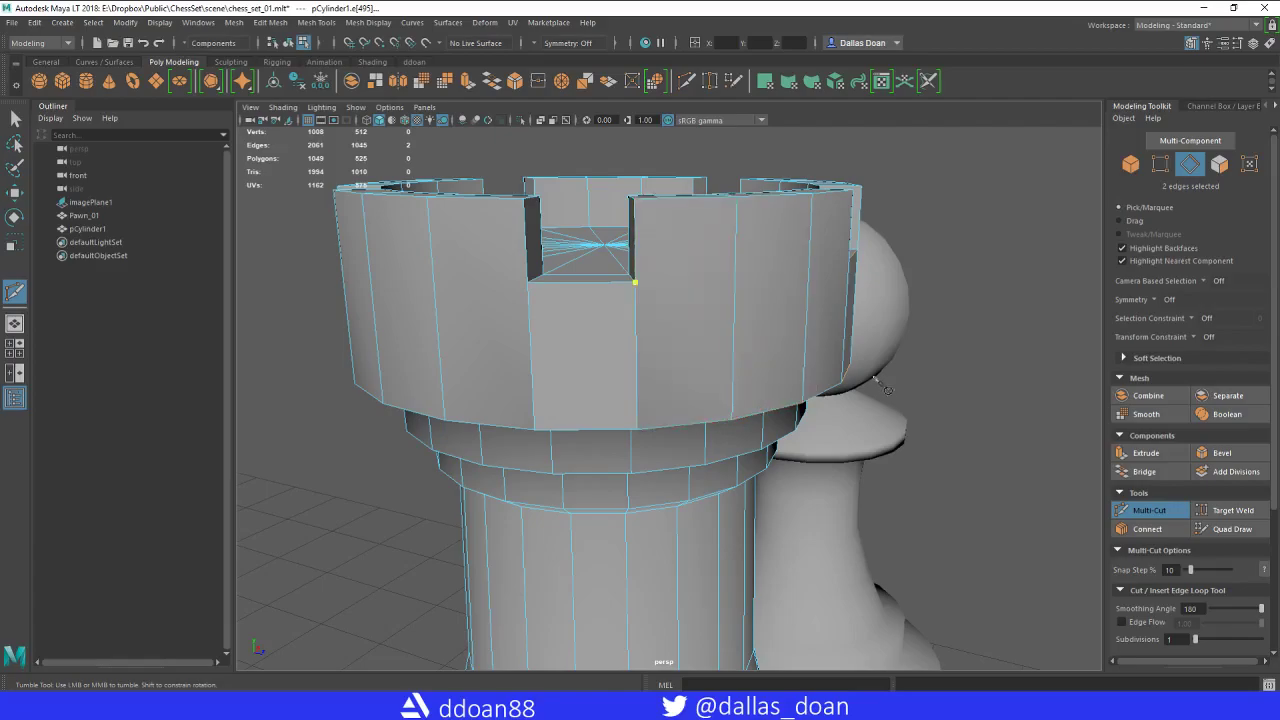
left_click_drag(770, 348, 748, 286, "alt")
left_click_drag(694, 236, 752, 328, "alt")
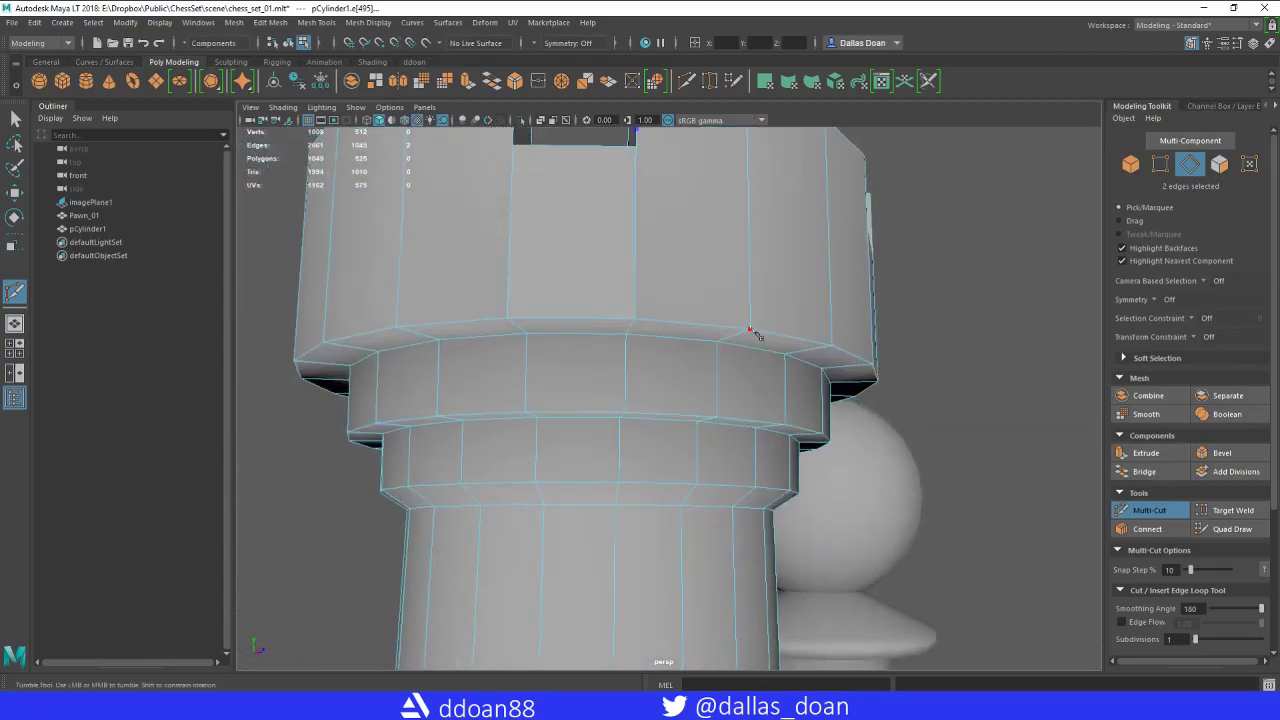
right_click(754, 278)
Try a mirrored diagonal cut from the notch's other lower corner and a cut at the next notch, and undo them.
left_click_drag(757, 280, 795, 328, "alt")
left_click_drag(697, 328, 650, 322, "alt")
left_click(591, 402)
key("ctrl+z")
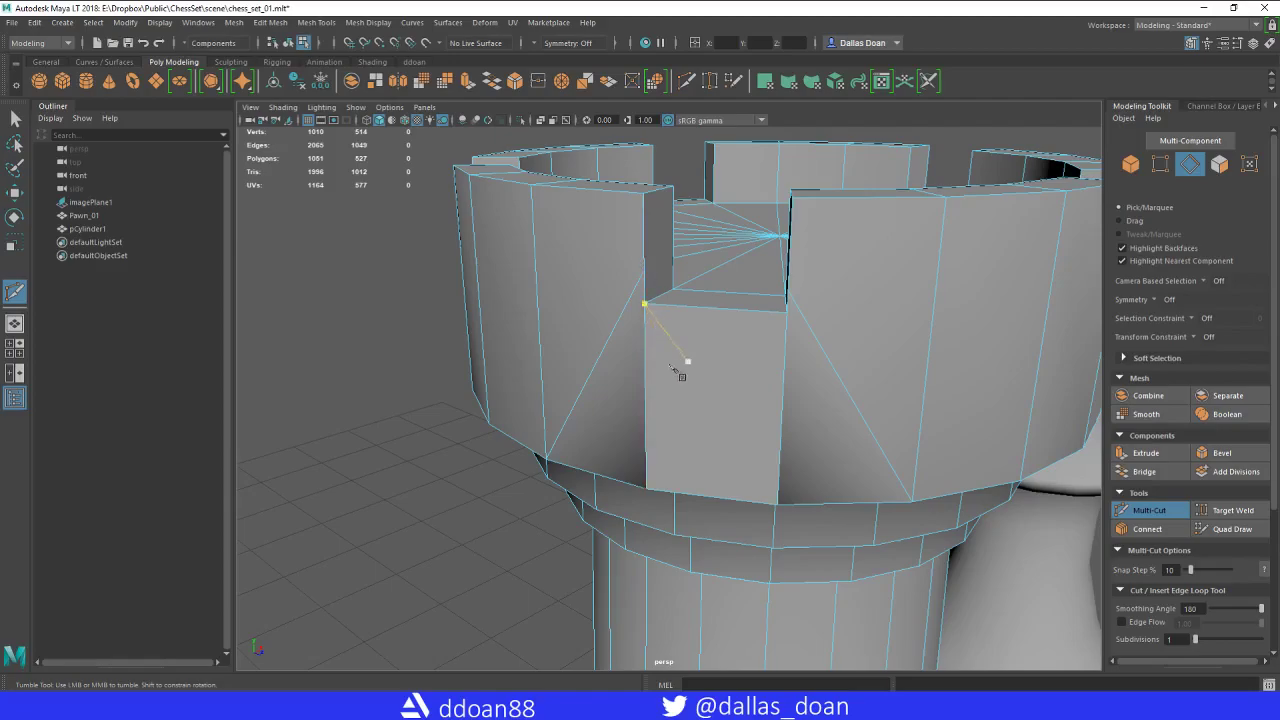
left_click_drag(666, 367, 826, 397, "alt")
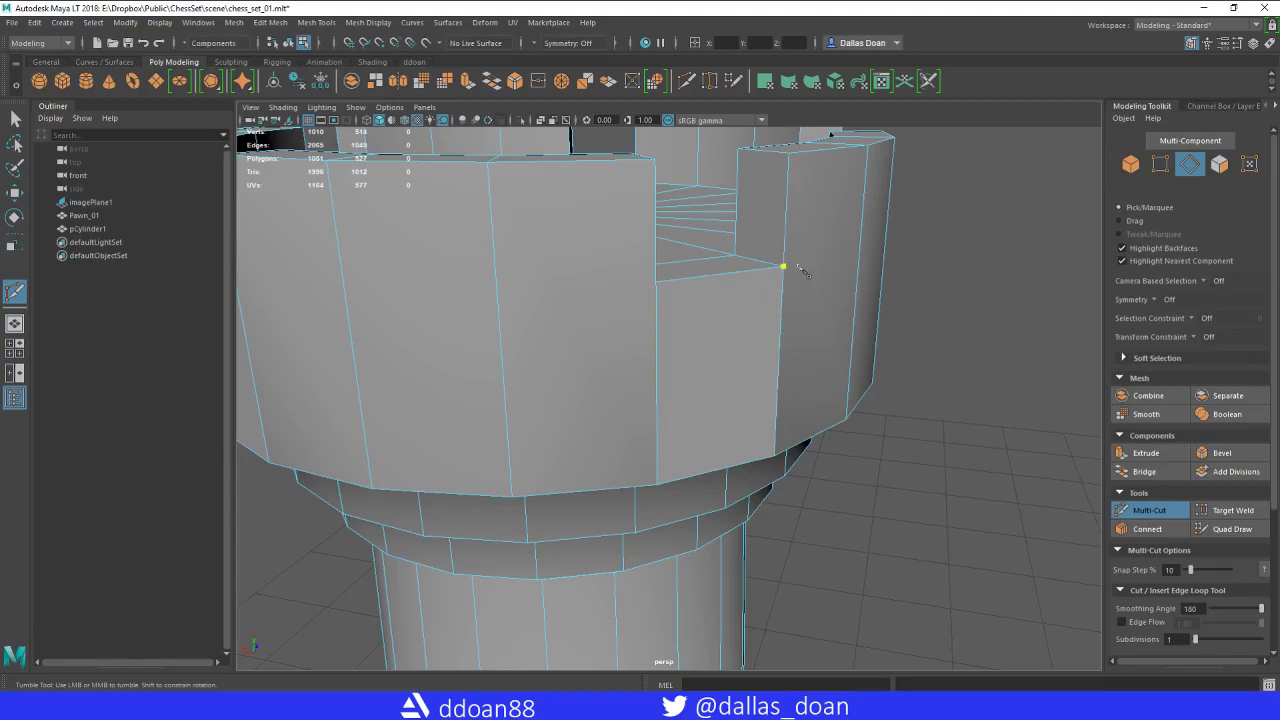
left_click_drag(800, 270, 771, 377, "alt")
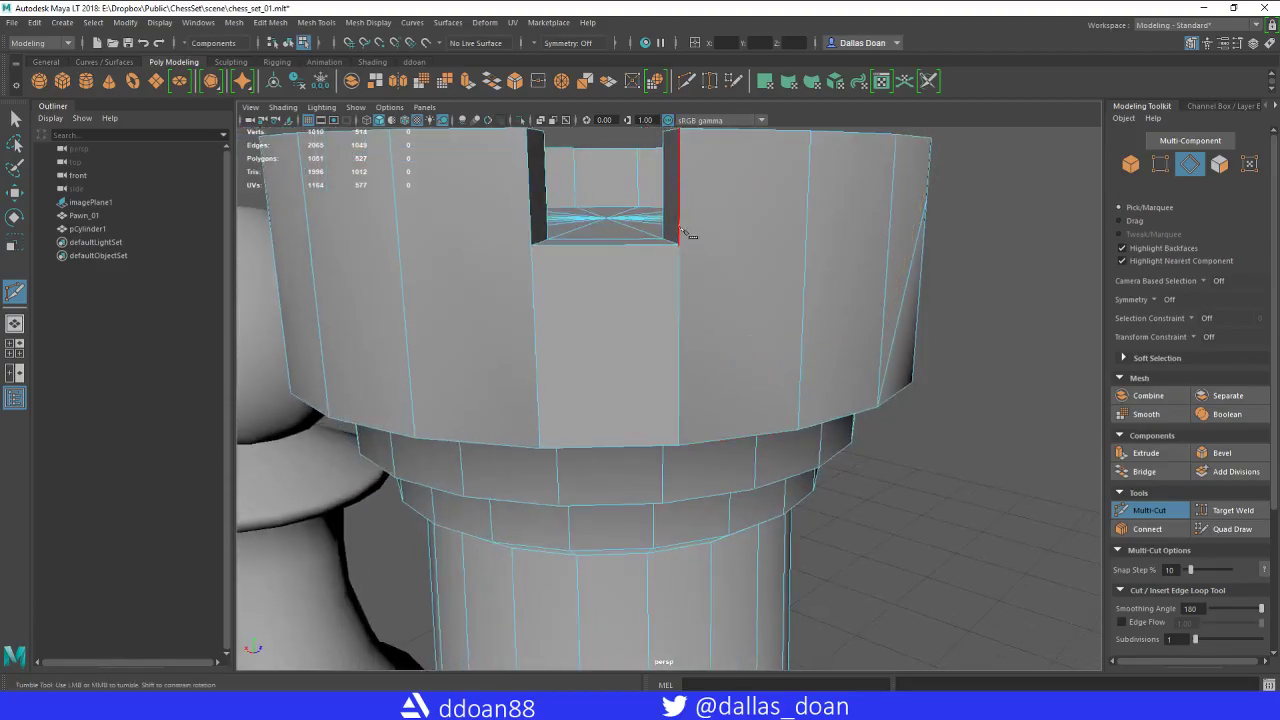
left_click_drag(754, 345, 666, 291, "alt")
key("ctrl+z")
key("ctrl+z")
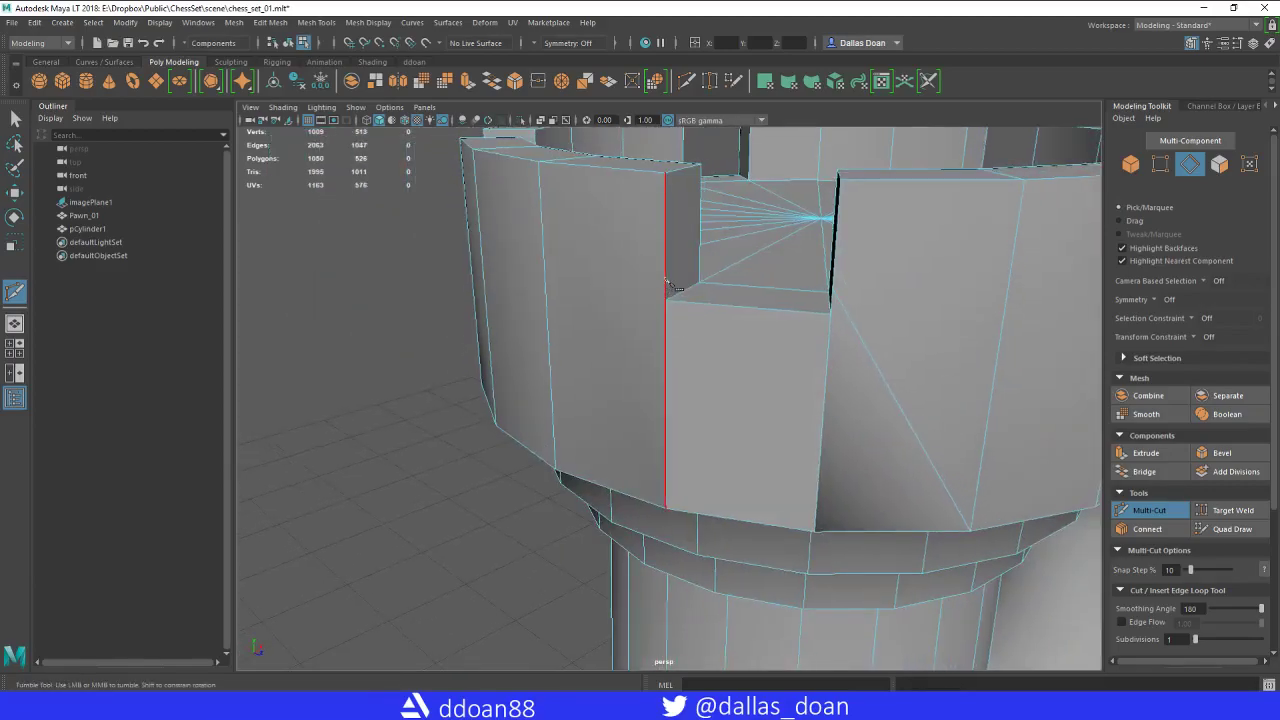
Cut diagonal edges from the first notch's other lower corner and one lower corner of the next notch across the adjacent side faces.
left_click(665, 278)
right_click(561, 495)
left_click_drag(394, 458, 640, 485, "alt")
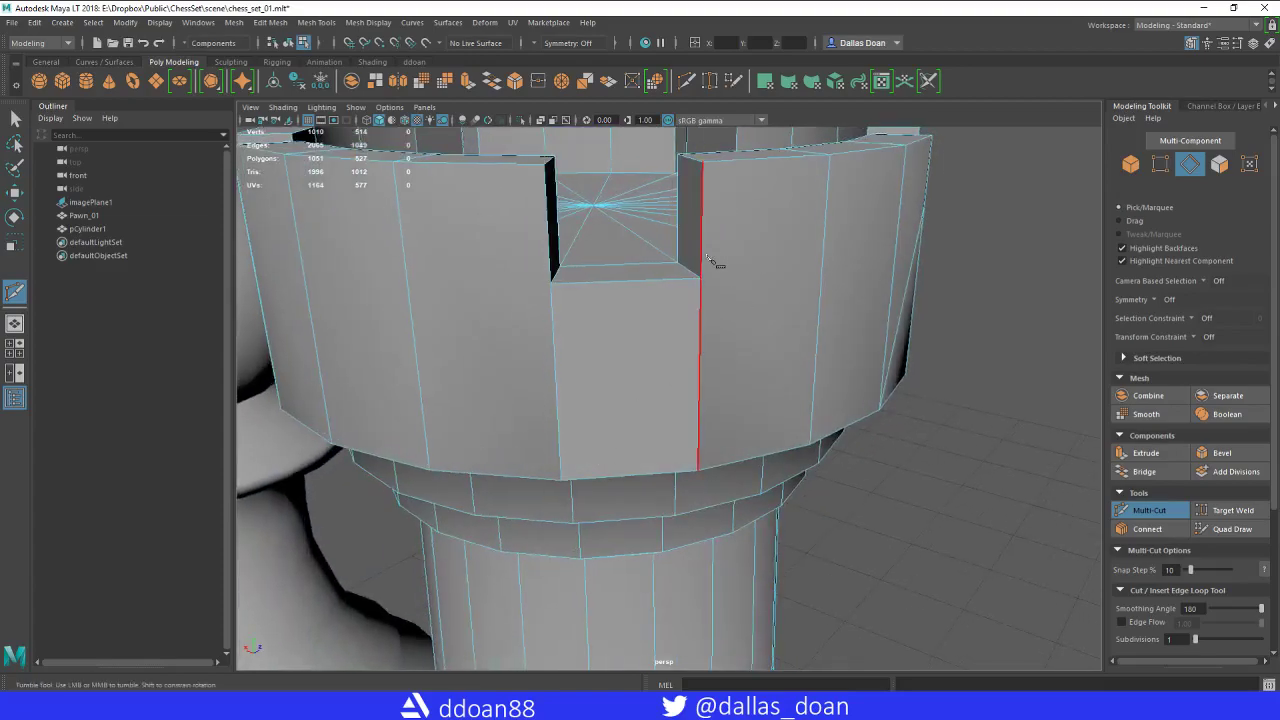
left_click(700, 255)
left_click(817, 482)
right_click(817, 482)
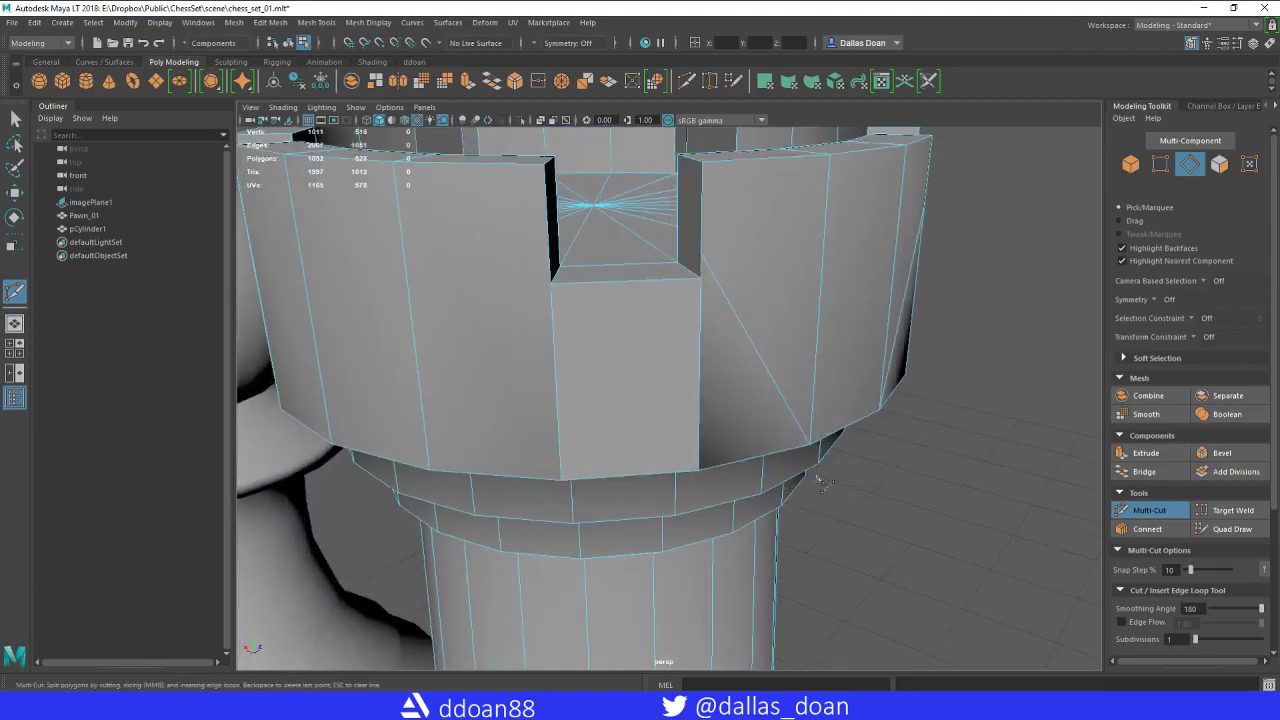
Cut a mirrored diagonal edge from the second notch's other lower corner to the far bottom corner of its adjacent side face.
left_click_drag(817, 482, 586, 363, "alt")
left_click(509, 301)
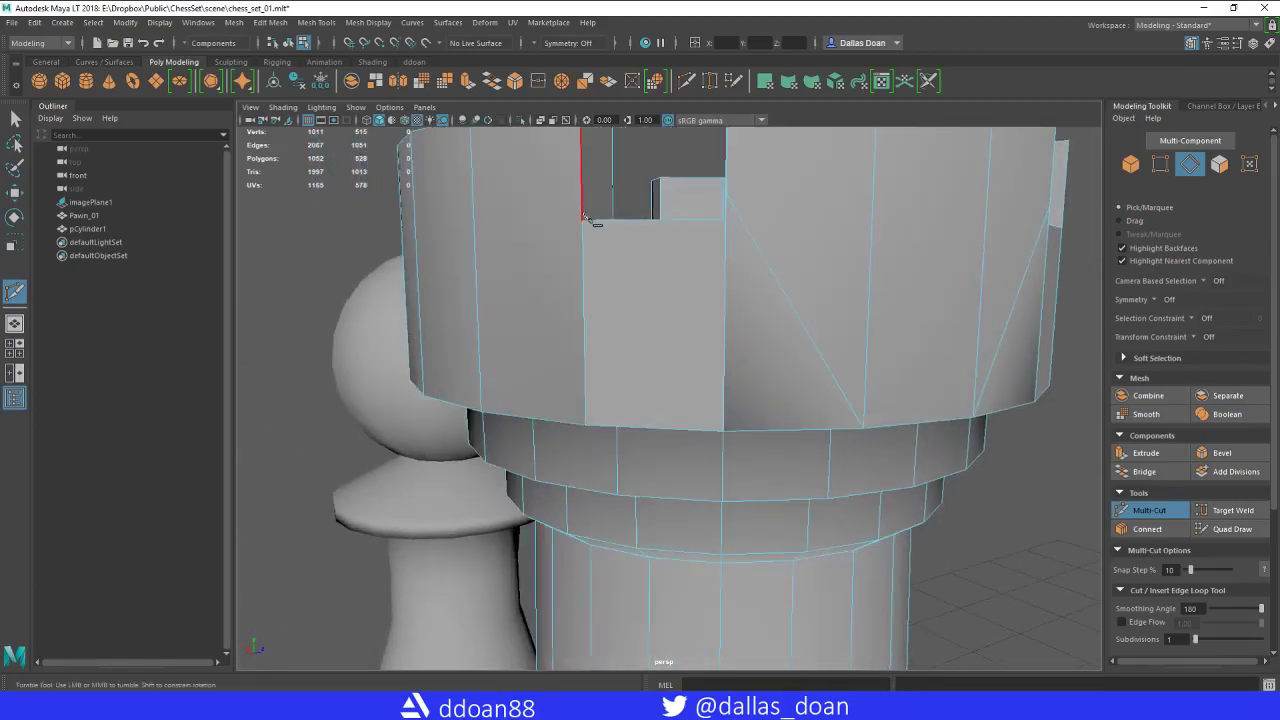
left_click(480, 412)
left_click_drag(614, 443, 693, 471, "alt")
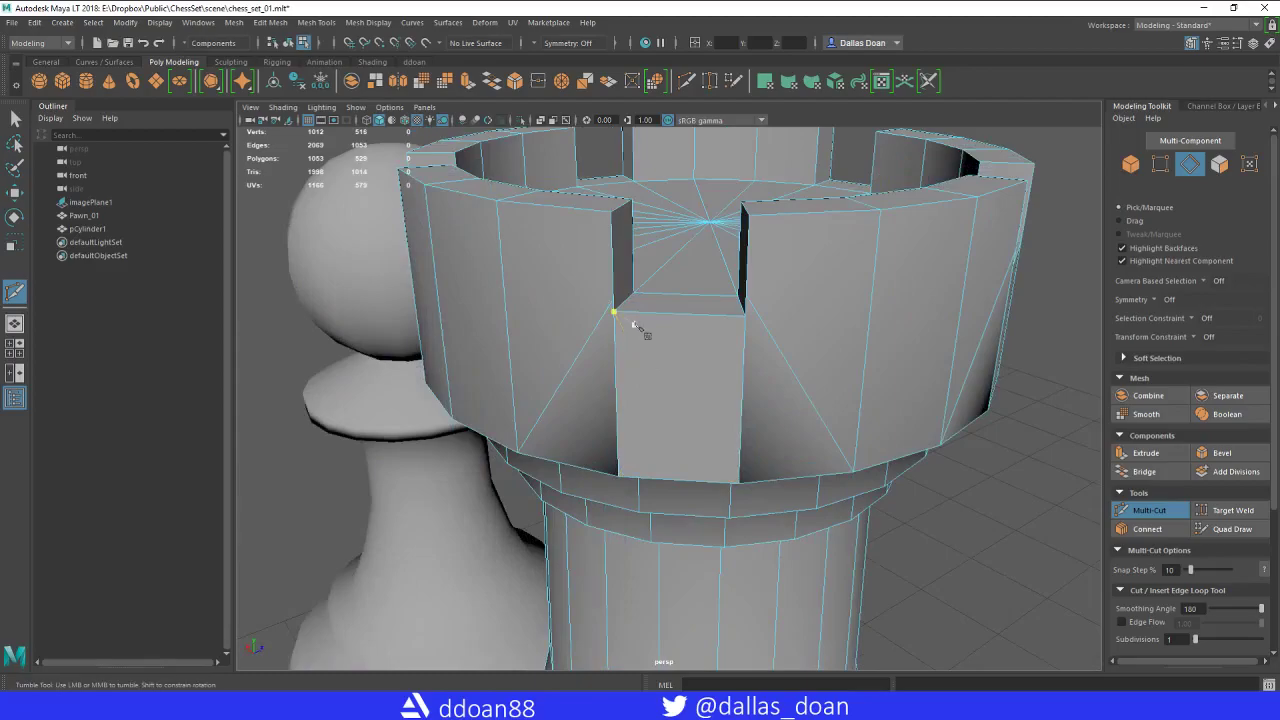
left_click_drag(612, 385, 746, 378, "alt")
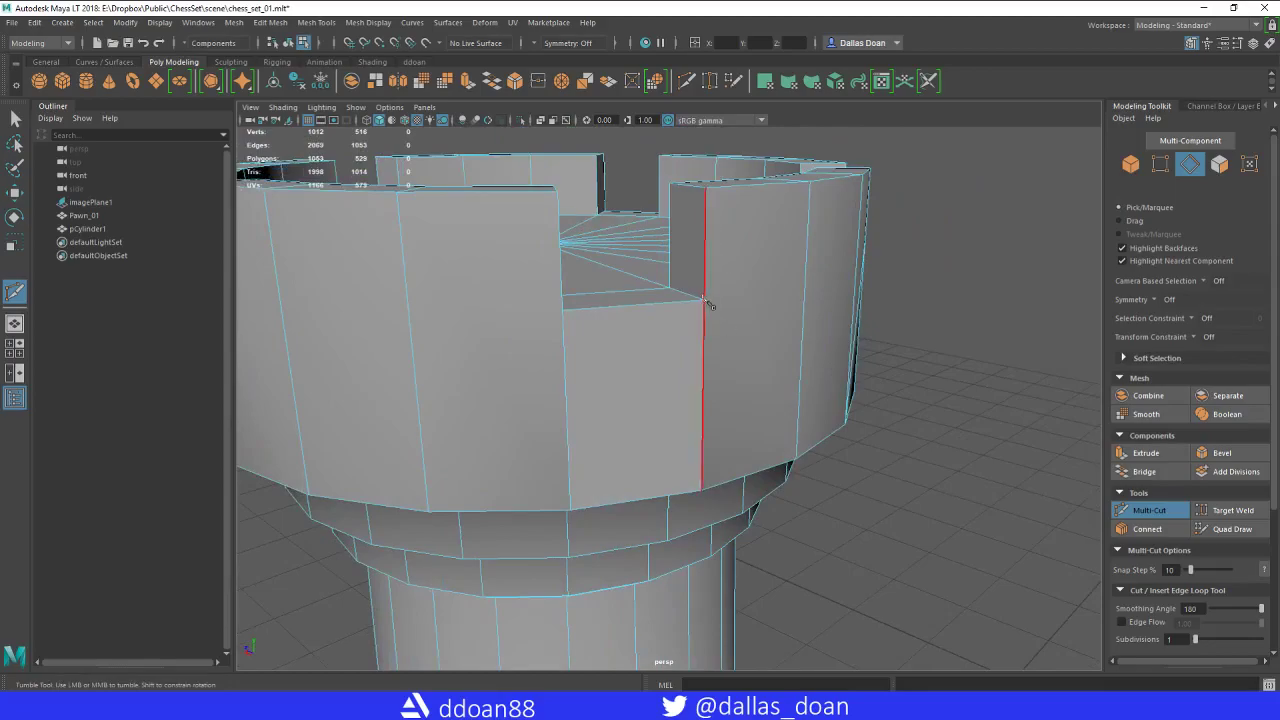
Cut diagonal edges from the next notch's lower corners to the far bottom corners of the adjacent side faces with Multi-Cut.
mouse_move(705, 299)
left_mouse_down("alt")
mouse_move(734, 346)
mouse_move(714, 320)
left_mouse_up("alt")
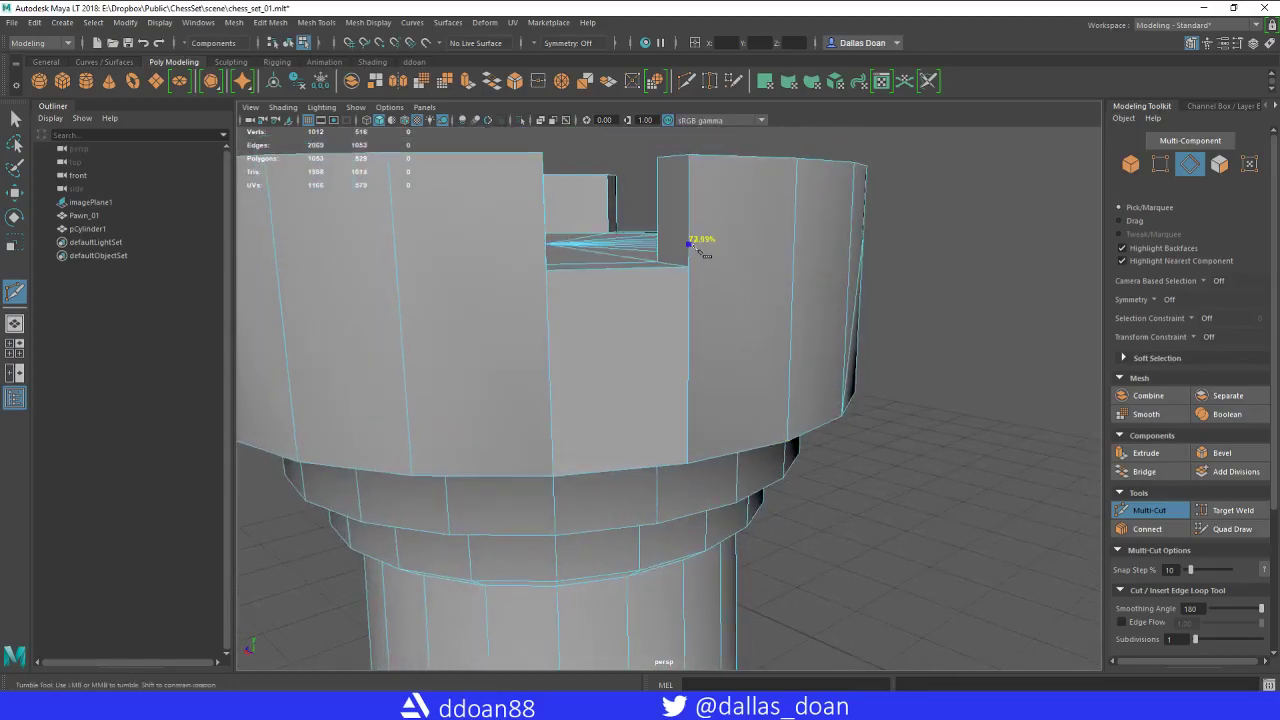
left_click_drag(698, 260, 668, 233, "alt")
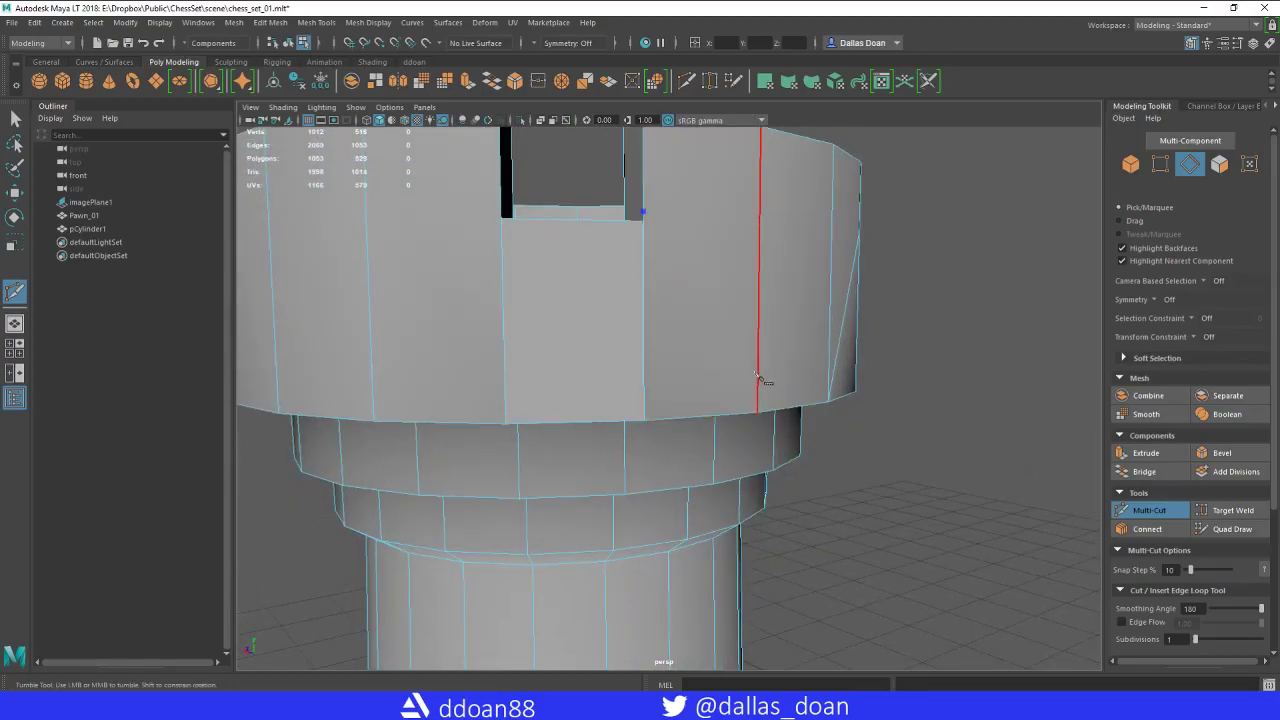
left_click(765, 400)
right_click(908, 448)
middle_click_drag(909, 449, 1055, 458, "alt")
left_click_drag(785, 428, 655, 328, "alt")
right_click(520, 461)
left_click_drag(514, 460, 820, 495, "alt")
left_click_drag(609, 466, 750, 480, "alt")
Cut mirrored diagonal edges on both sides of the following notch, from its lower corners to the adjacent faces' far bottom corners.
left_click(769, 273)
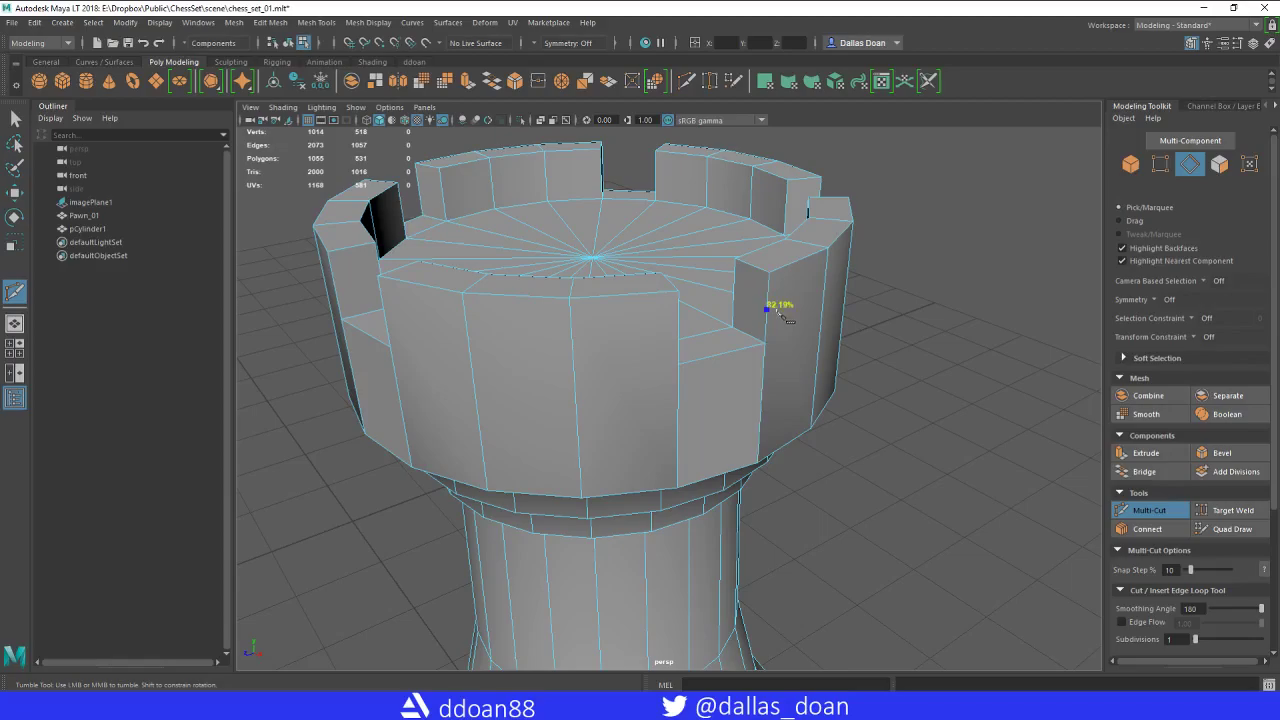
left_click_drag(781, 336, 811, 357, "alt")
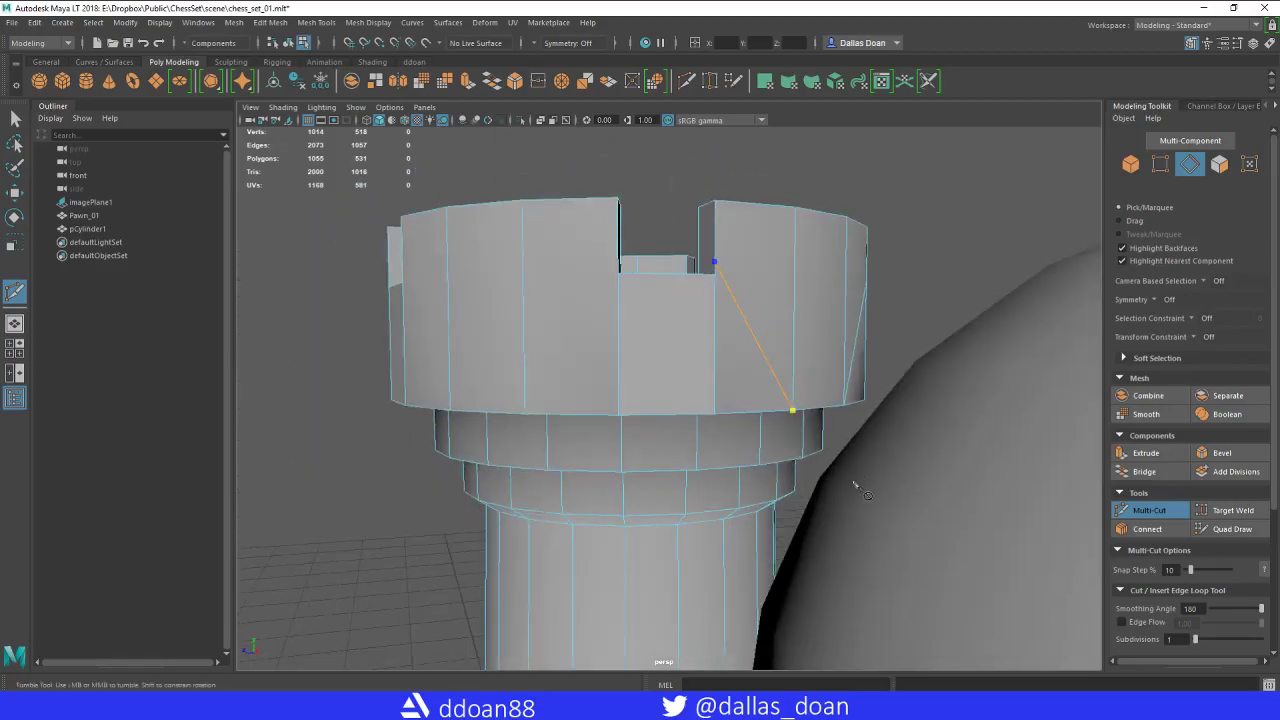
key("Return")
left_click_drag(700, 400, 849, 448, "alt")
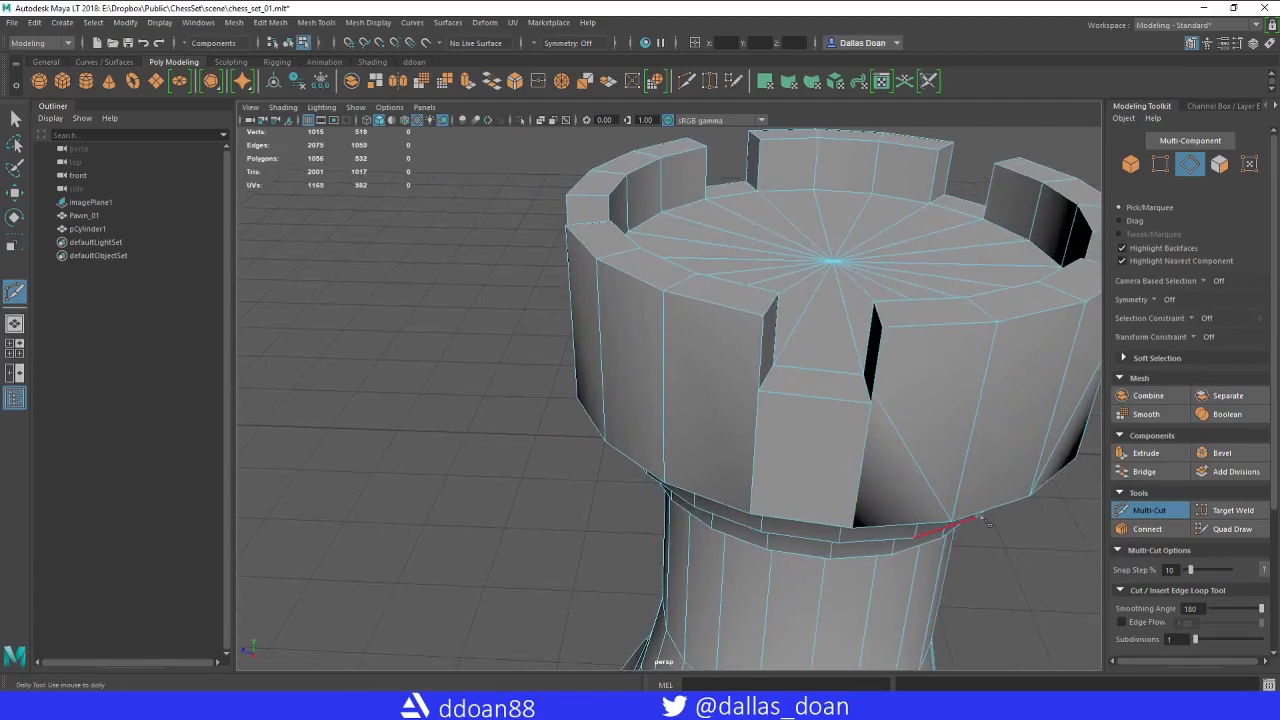
left_click_drag(988, 515, 1043, 443, "alt")
left_click(904, 251)
left_click_drag(915, 280, 757, 383, "alt")
left_click(696, 356)
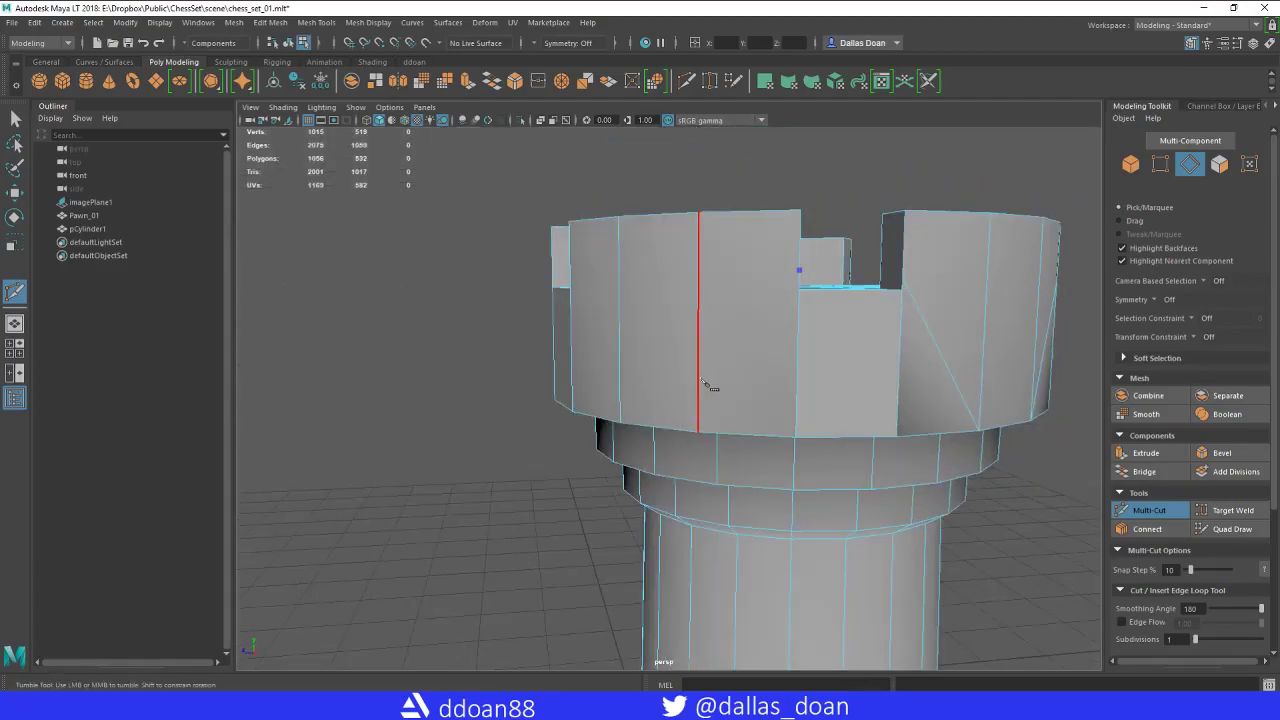
left_click(700, 432)
key("Return")
Cut the last notch's two diagonal edges from its lower corners across the side faces next to it.
left_click_drag(560, 457, 748, 373, "alt")
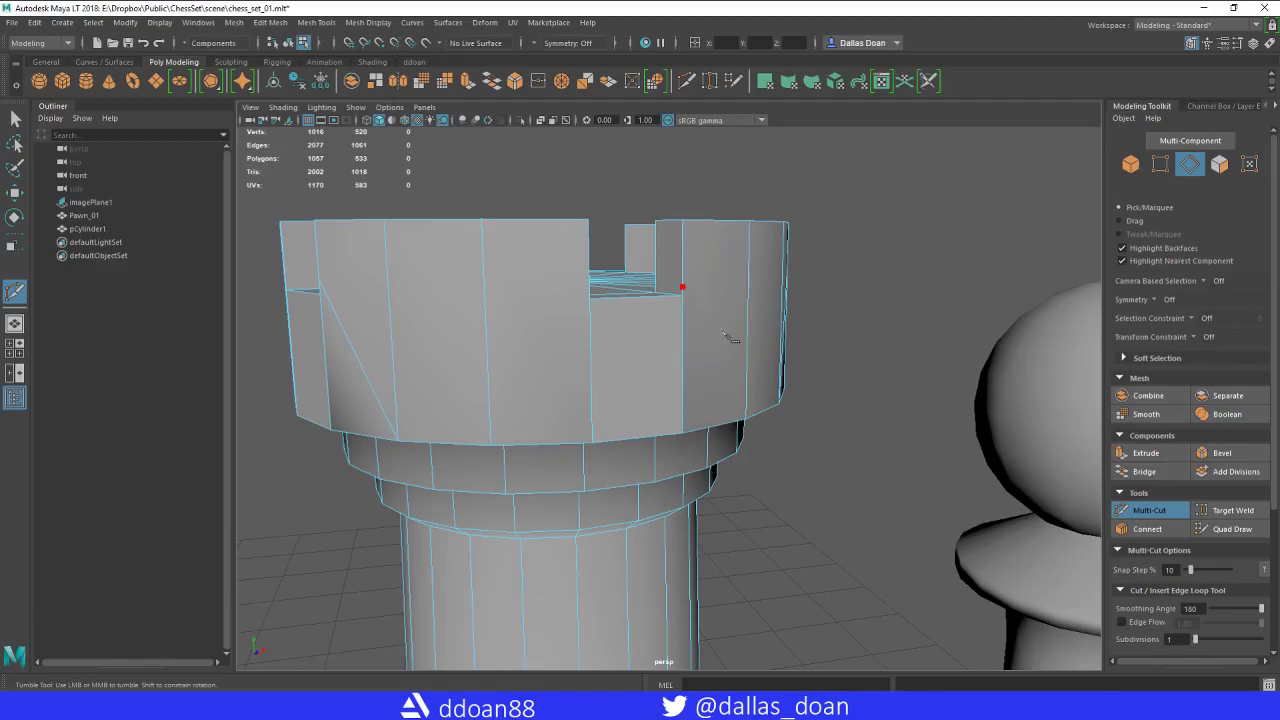
right_click(812, 464)
mouse_move(812, 464)
left_mouse_down("alt")
mouse_move(842, 442)
mouse_move(807, 447)
left_mouse_up("alt")
left_click_drag(648, 324, 655, 371, "alt")
left_click(589, 248)
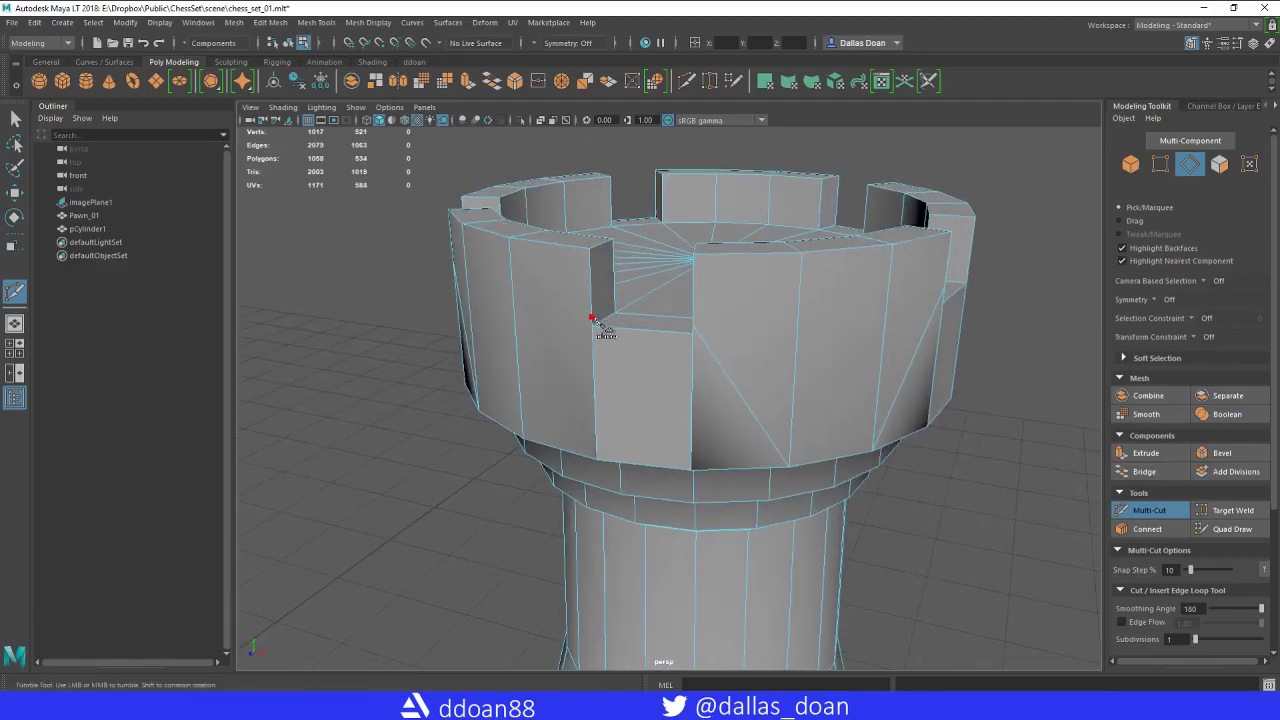
left_click_drag(592, 318, 648, 262, "alt")
left_click_drag(556, 352, 546, 472)
right_click(598, 438)
left_click_drag(603, 437, 664, 438, "alt")
middle_click_drag(664, 438, 757, 440, "alt")
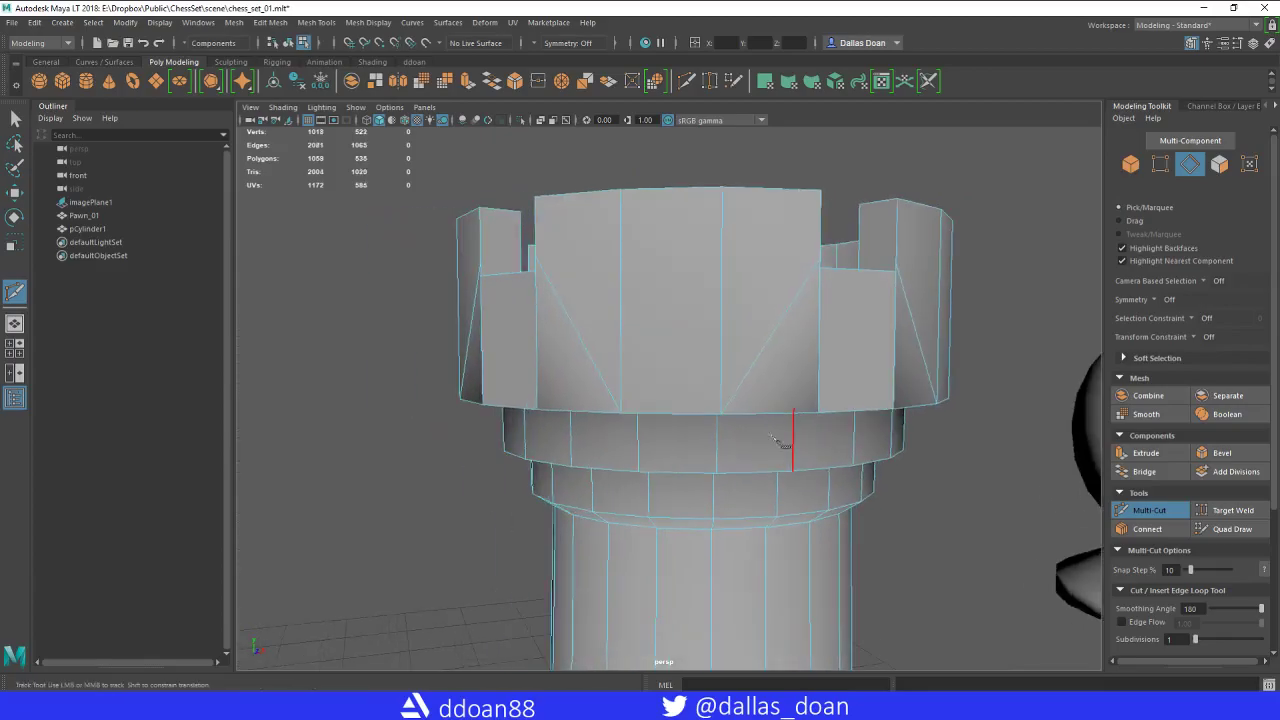
With Target Weld in vertex mode, start merging the extra vertices at the notches' lower corners into the adjacent corner vertices.
left_click_drag(757, 440, 922, 410, "alt")
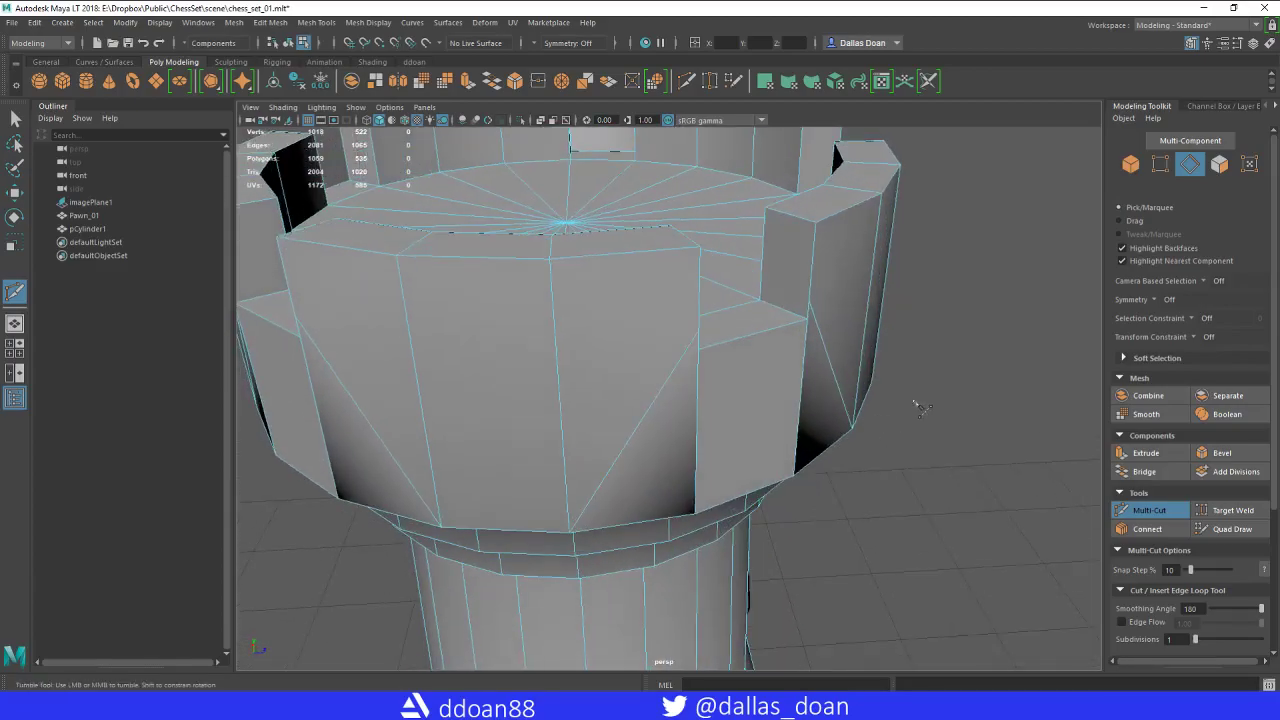
left_click(1230, 511)
left_click(1162, 164)
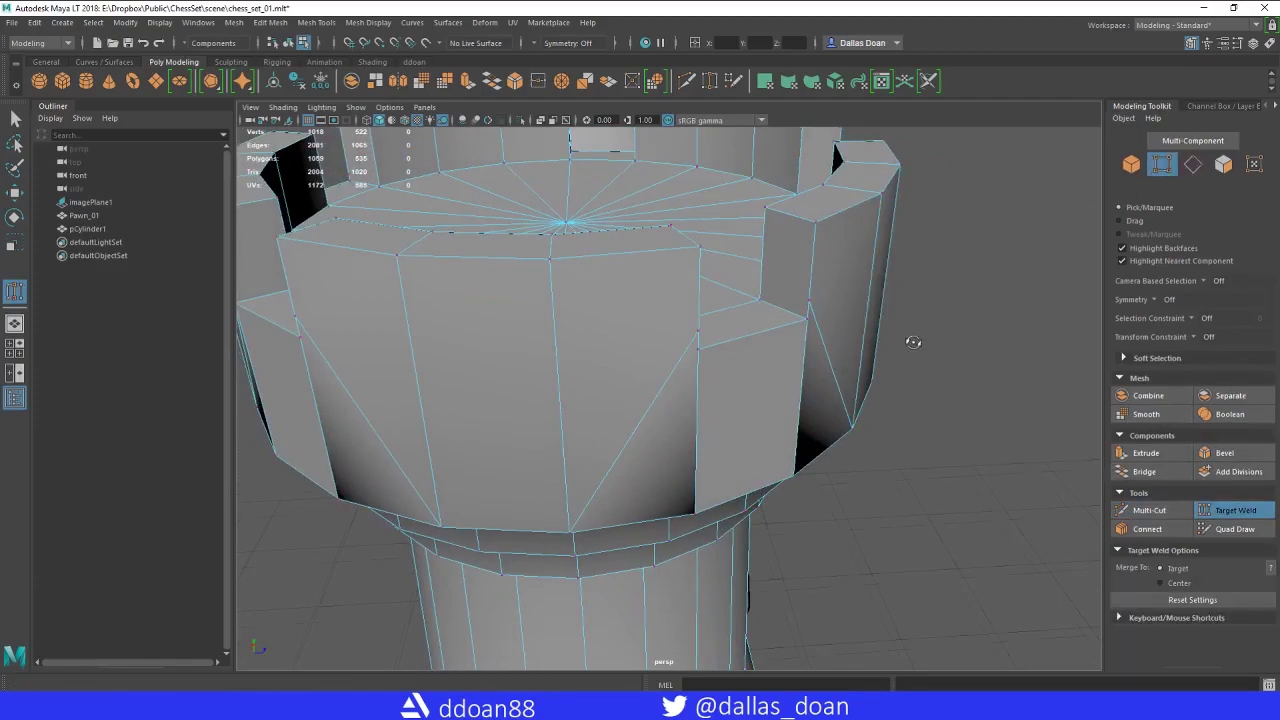
left_click_drag(913, 342, 788, 289, "alt")
left_click_drag(920, 370, 809, 340, "alt")
middle_click_drag(809, 340, 873, 371, "alt")
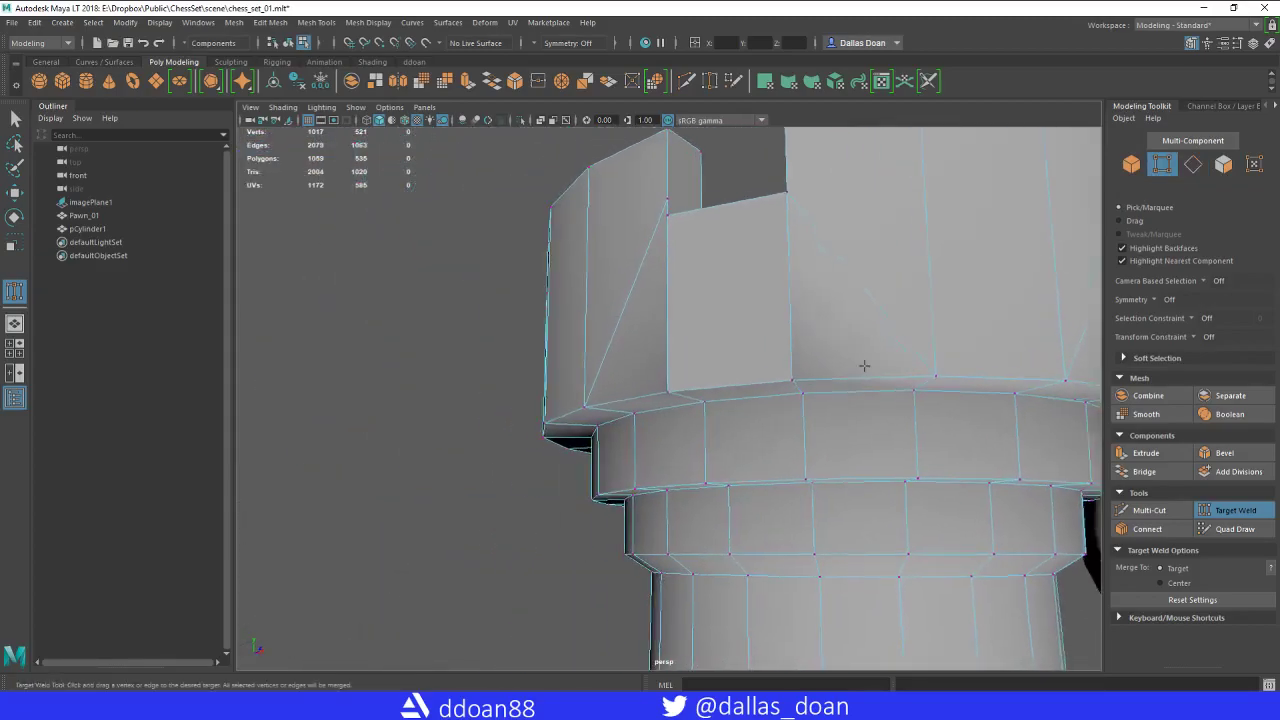
left_click_drag(873, 371, 661, 292, "alt")
Continue around the crown, welding the extra cut vertices into the lower corner vertices of the other notches.
mouse_move(661, 292)
left_mouse_down("alt")
mouse_move(763, 337)
mouse_move(718, 289)
mouse_move(672, 306)
left_mouse_up("alt")
left_click_drag(690, 310, 925, 328, "alt")
mouse_move(635, 323)
left_mouse_down("alt")
mouse_move(694, 349)
mouse_move(621, 312)
left_mouse_up("alt")
left_click_drag(621, 312, 626, 347, "alt")
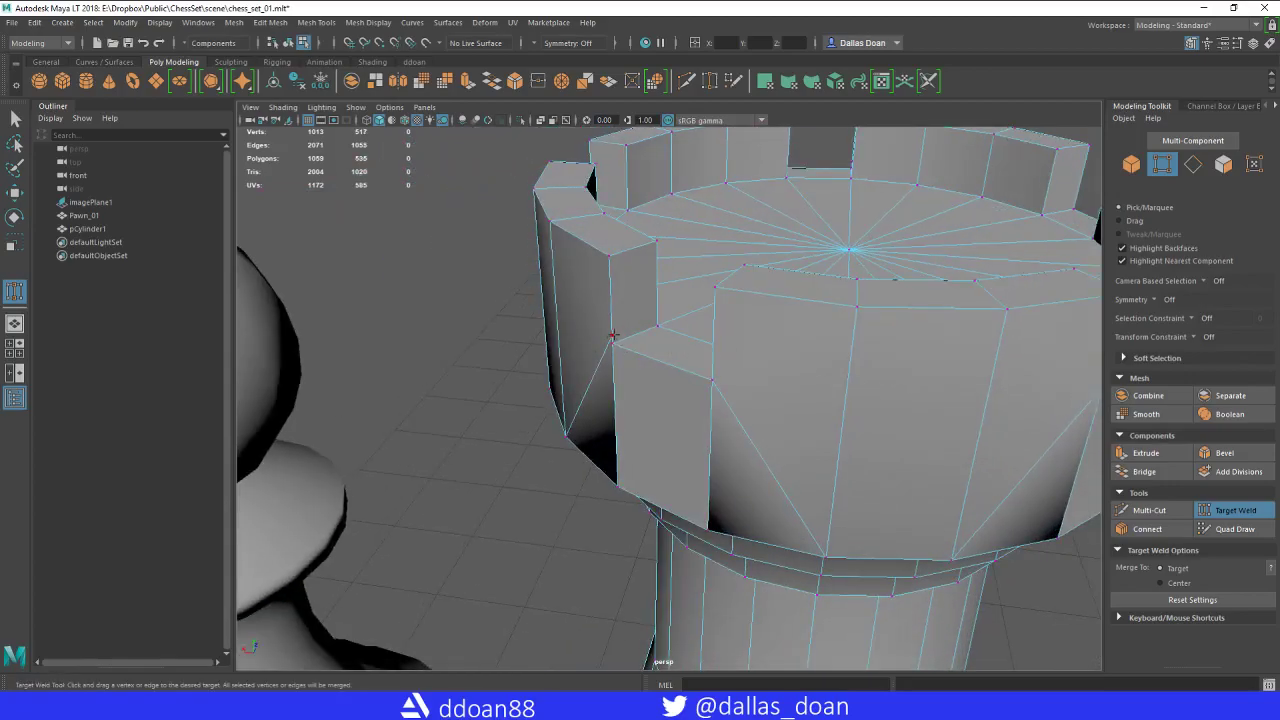
left_click_drag(699, 397, 752, 315, "alt")
left_click_drag(752, 315, 634, 352, "alt")
left_click_drag(634, 352, 997, 430, "alt")
Check the notch-corner vertices for unmerged points and weld the remaining ones into their corners with Target Weld.
key("w")
right_click_drag(788, 279, 699, 282)
left_click_drag(737, 292, 927, 349)
left_click(957, 324)
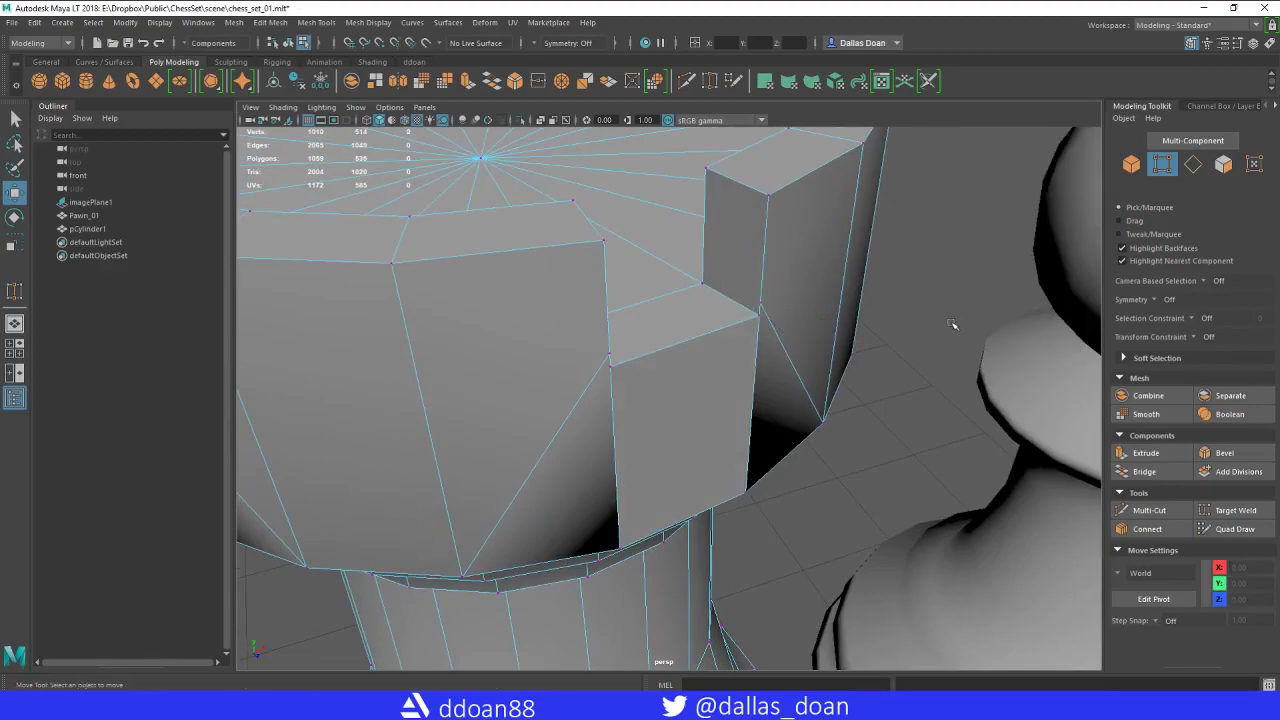
middle_click_drag(957, 332, 819, 360, "alt")
left_click_drag(820, 360, 710, 452, "alt")
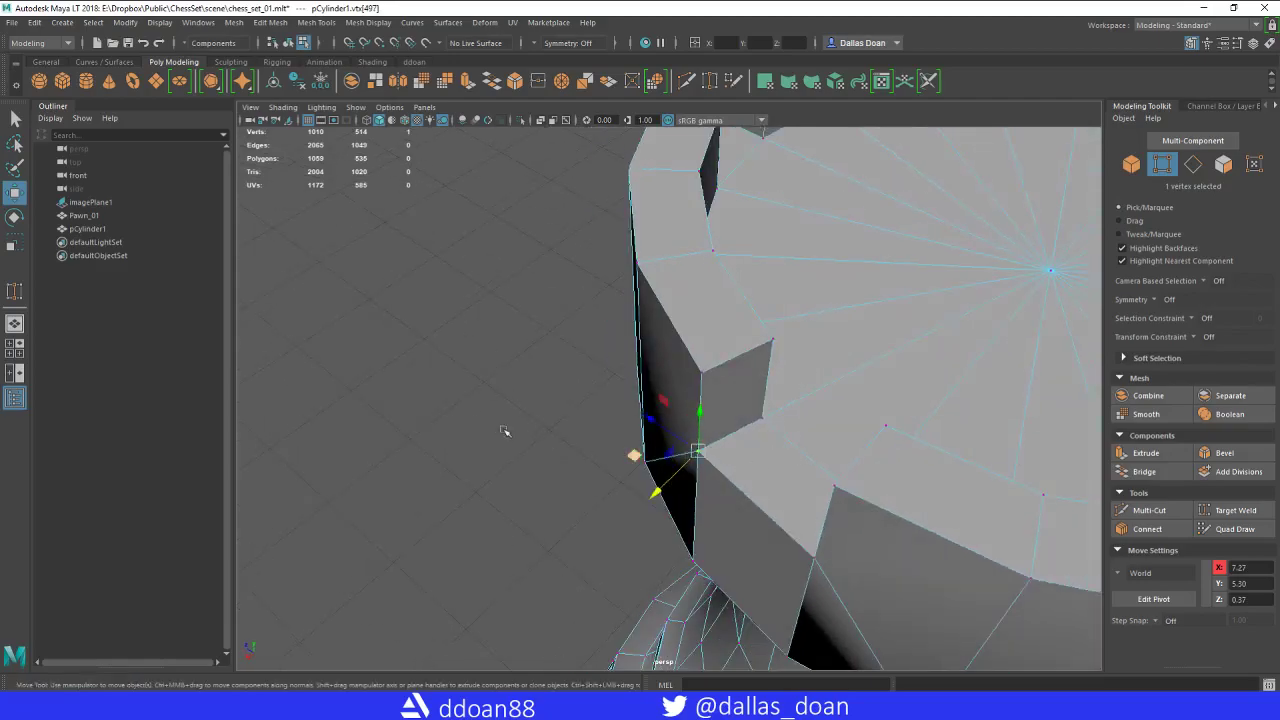
left_click_drag(519, 432, 851, 374, "alt")
left_click_drag(924, 420, 683, 402, "alt")
left_click(1236, 510)
left_click_drag(587, 424, 672, 346, "alt")
key("w")
left_click_drag(685, 346, 815, 447, "alt")
Select all of the rook's edges and apply Soften/Harden Edges at an angle of 30.
mouse_move(829, 399)
right_mouse_down()
mouse_move(821, 491)
mouse_move(830, 424)
right_mouse_up()
left_click_drag(877, 446, 766, 378, "alt")
left_click(1020, 203)
scroll(840, 329, "down", 5)
left_click(674, 412)
right_click_drag(757, 340, 757, 304)
scroll(800, 350, "down", 5)
left_click_drag(464, 310, 834, 414)
scroll(834, 414, "down", 3)
left_click_drag(474, 298, 868, 667)
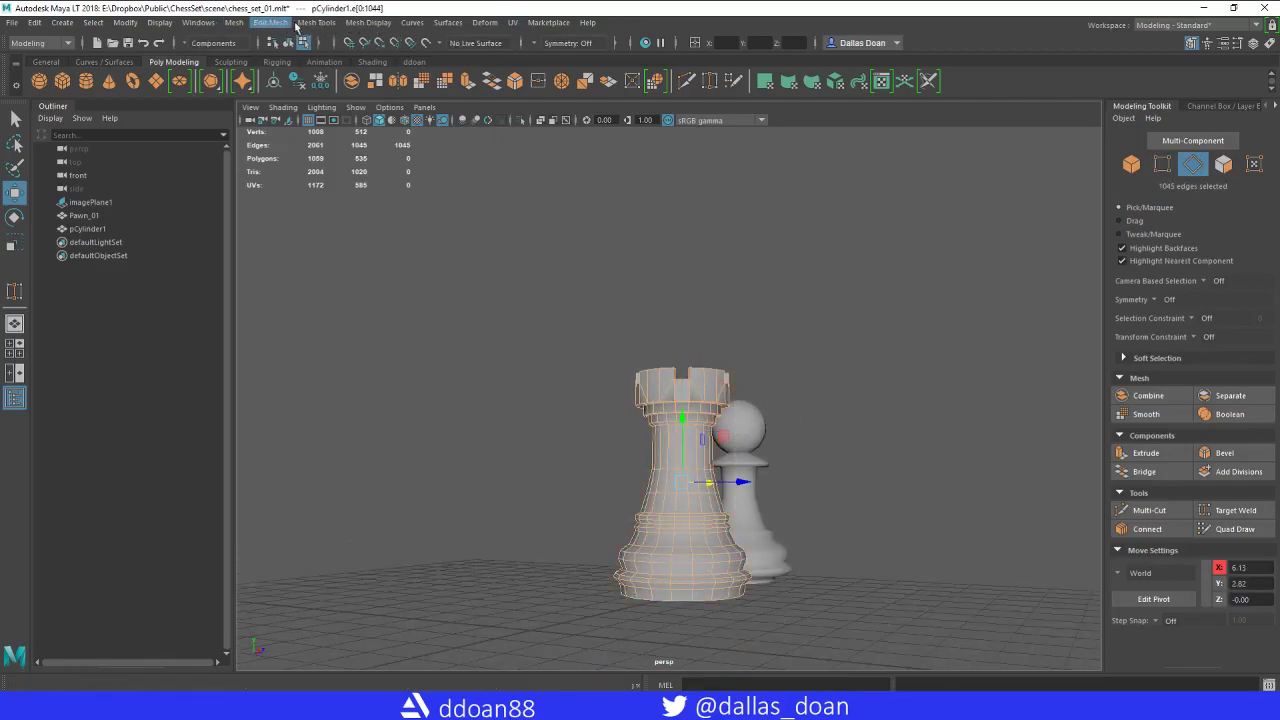
left_click(368, 22)
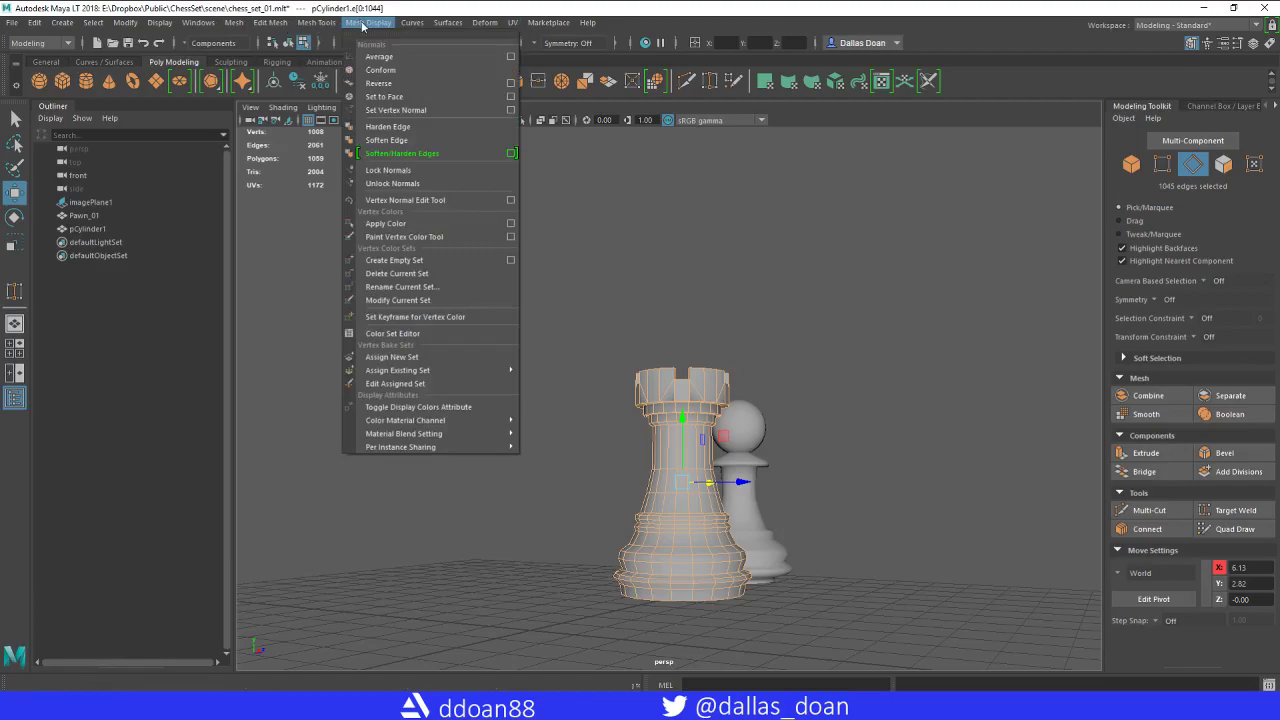
left_click(459, 153)
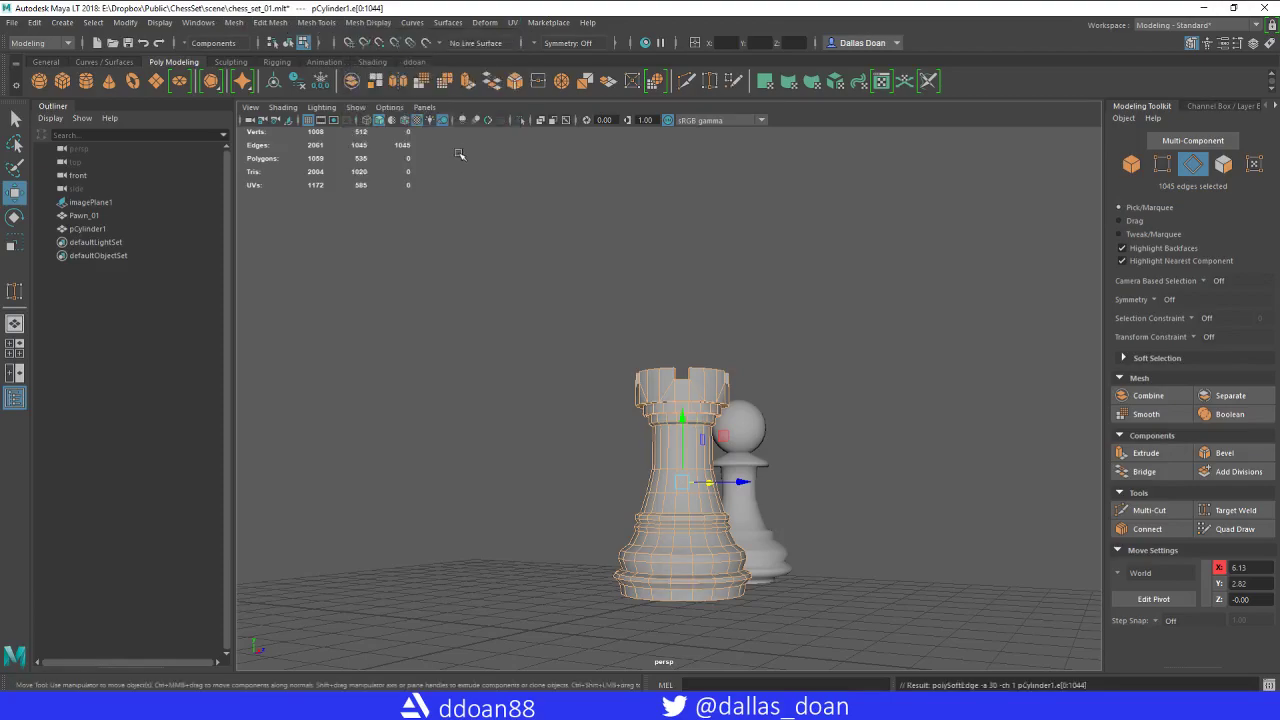
Deselect the rook's edges and examine its shading beside the pawn.
left_click(877, 351)
scroll(877, 351, "up", 4)
left_click_drag(850, 345, 800, 430, "alt")
right_click_drag(743, 340, 814, 321)
left_click(884, 421)
left_click_drag(884, 421, 810, 407, "alt")
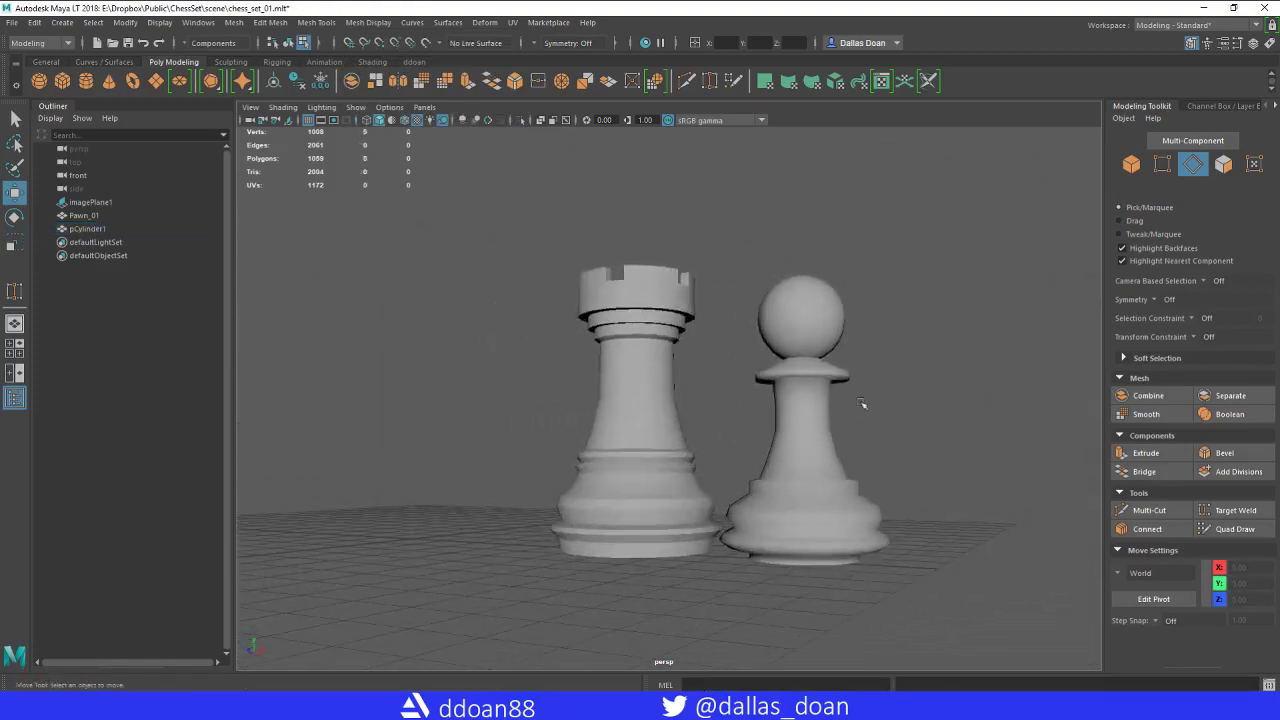
left_click_drag(798, 403, 781, 421, "alt")
left_click(674, 384)
left_click_drag(717, 395, 691, 401, "alt")
Select all of the rook's edges again, review the angle in the Soften/Harden Edges options, and close them without applying.
right_click_drag(691, 401, 727, 398, "alt")
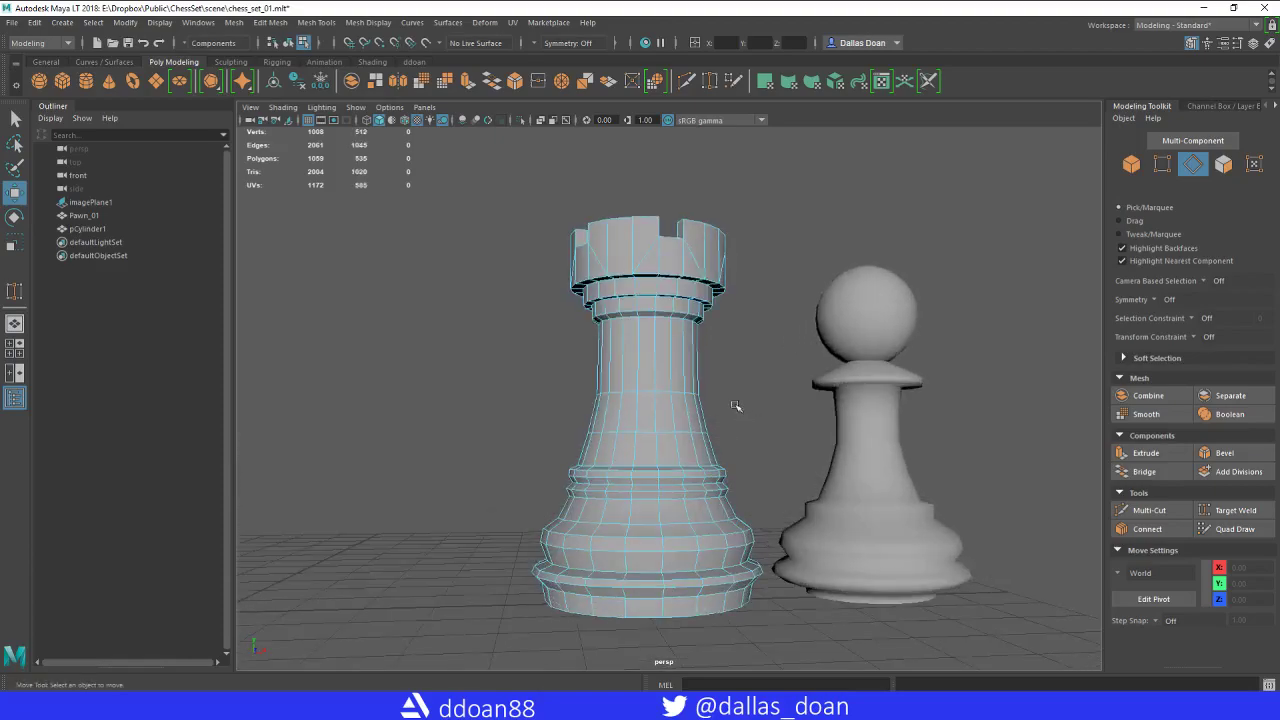
right_click_drag(580, 286, 441, 279, "alt")
left_click_drag(441, 279, 868, 524)
right_click_drag(798, 484, 856, 478, "alt")
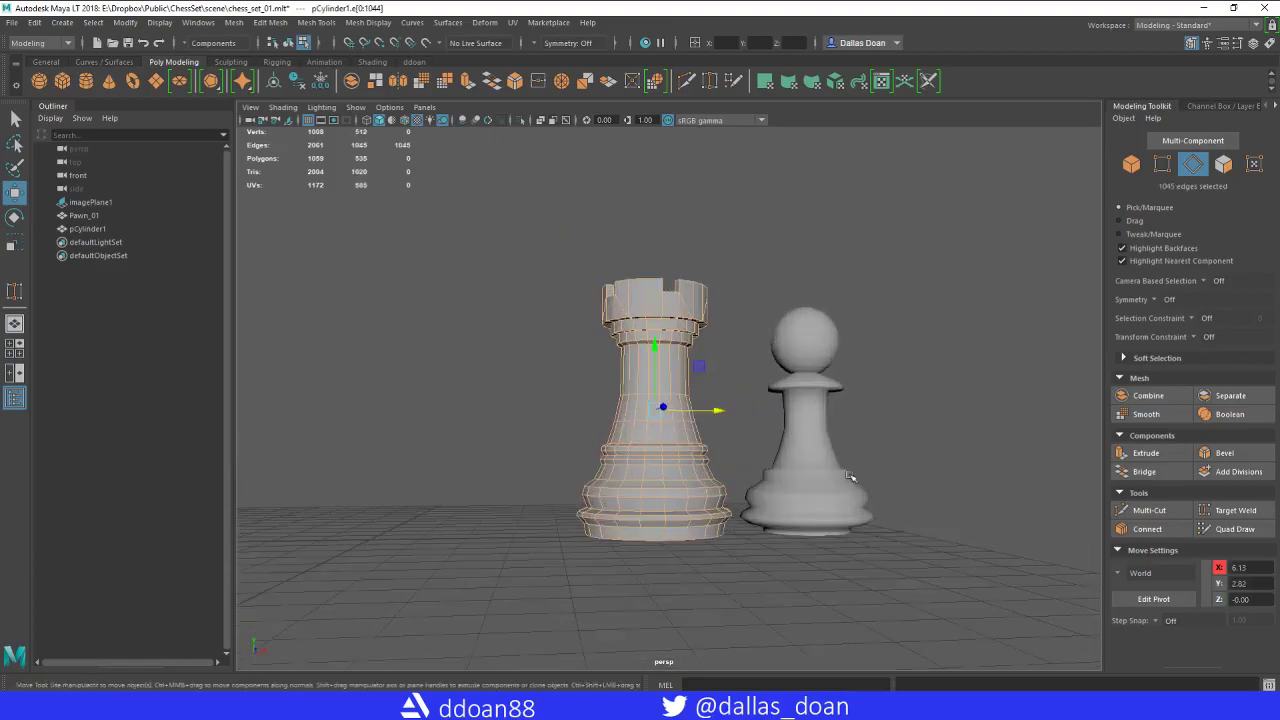
left_click(385, 23)
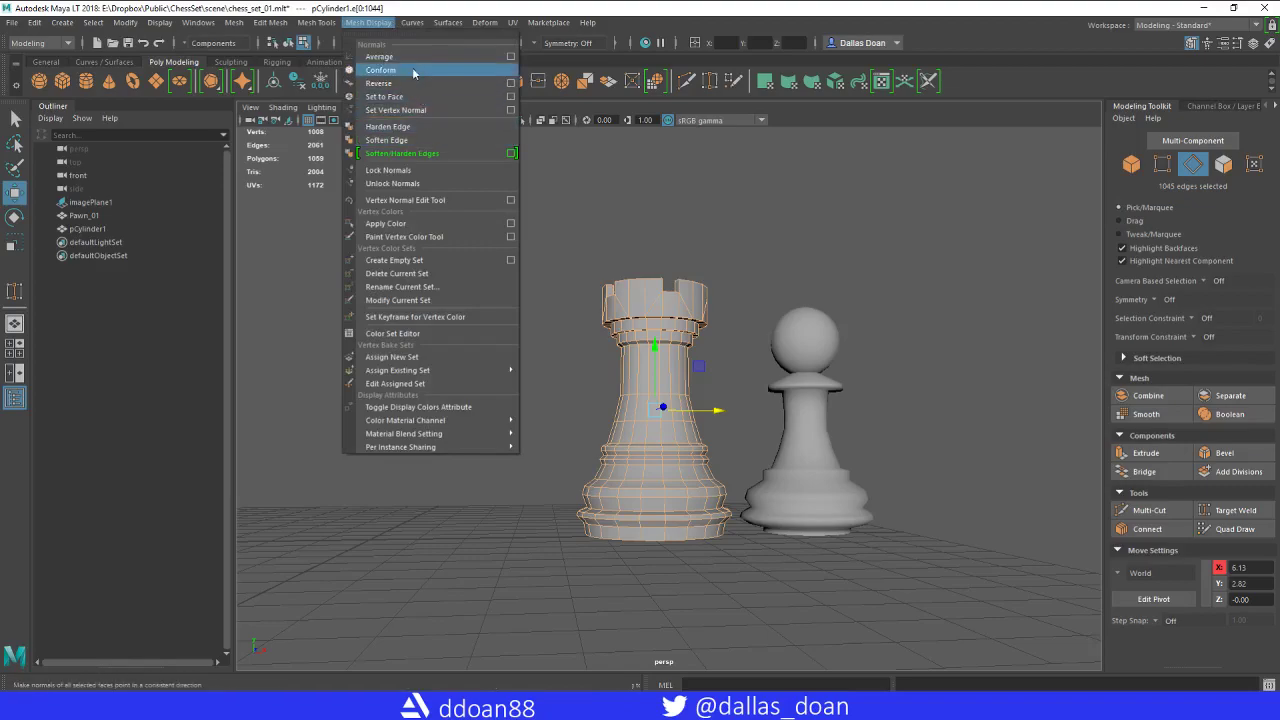
left_click(511, 153)
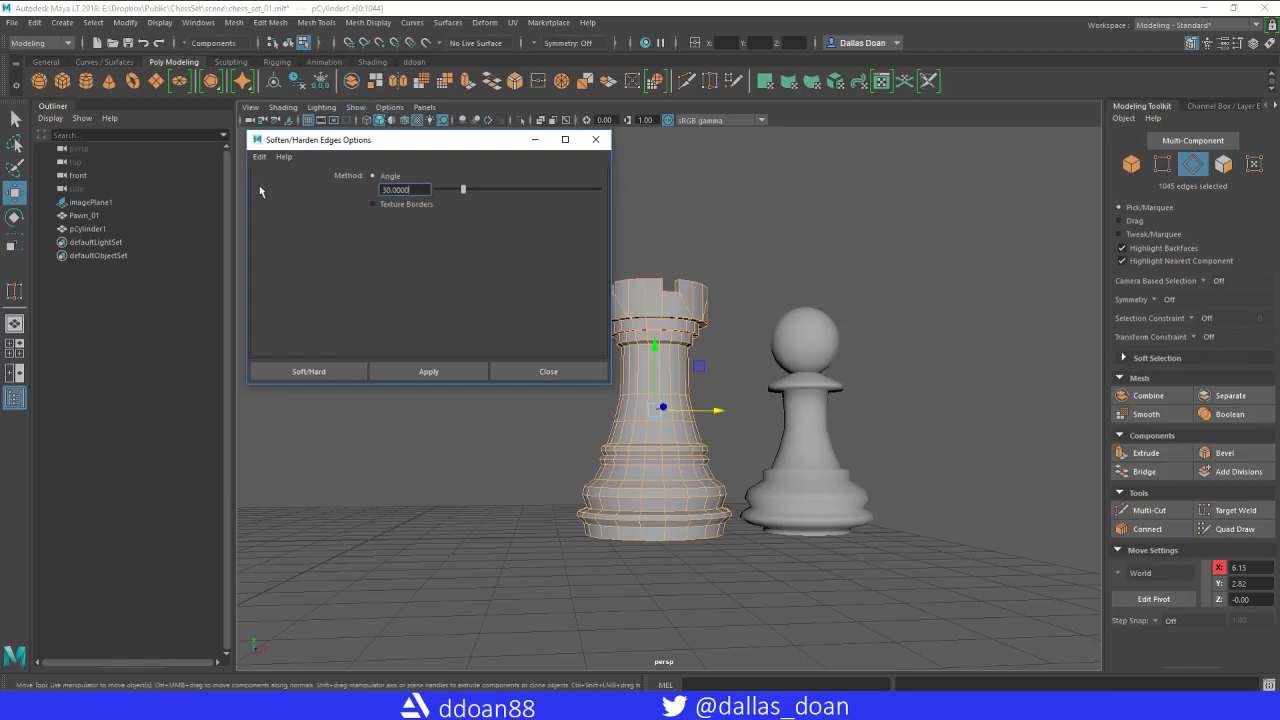
left_click(550, 371)
Return the rook to object mode, deselect it, and show the imageplane layer to compare the pieces with the reference.
left_click_drag(560, 385, 696, 432, "alt")
right_click_drag(720, 334, 720, 417)
left_click(766, 460)
scroll(766, 460, "down", 3)
left_click_drag(766, 459, 645, 505, "alt")
left_click(1212, 106)
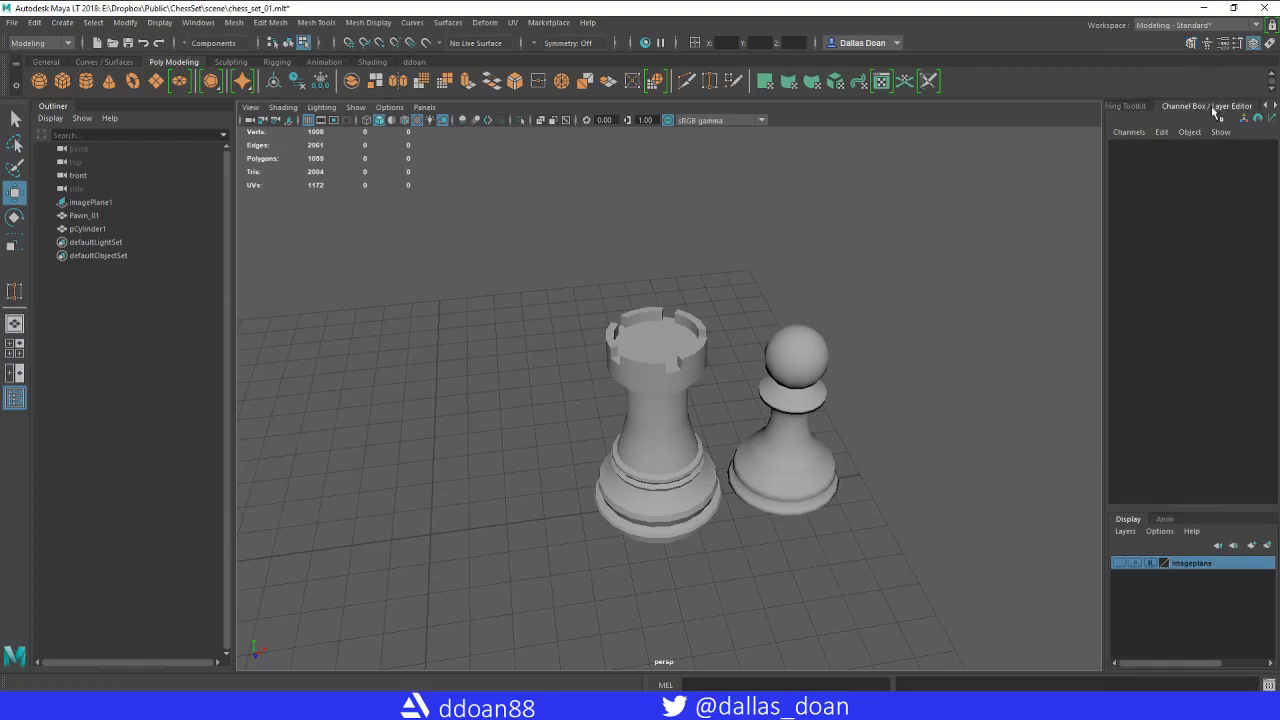
left_click(1124, 564)
left_click_drag(920, 555, 613, 508, "alt")
right_click_drag(613, 508, 838, 550, "alt")
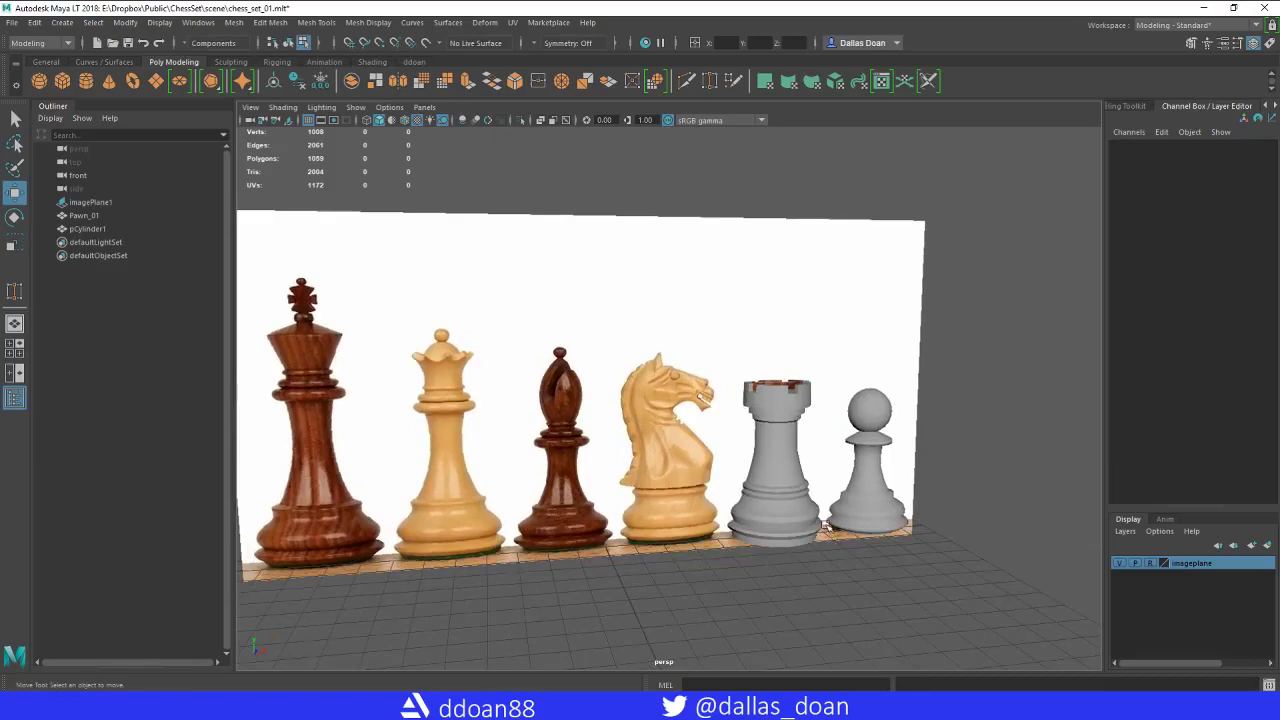